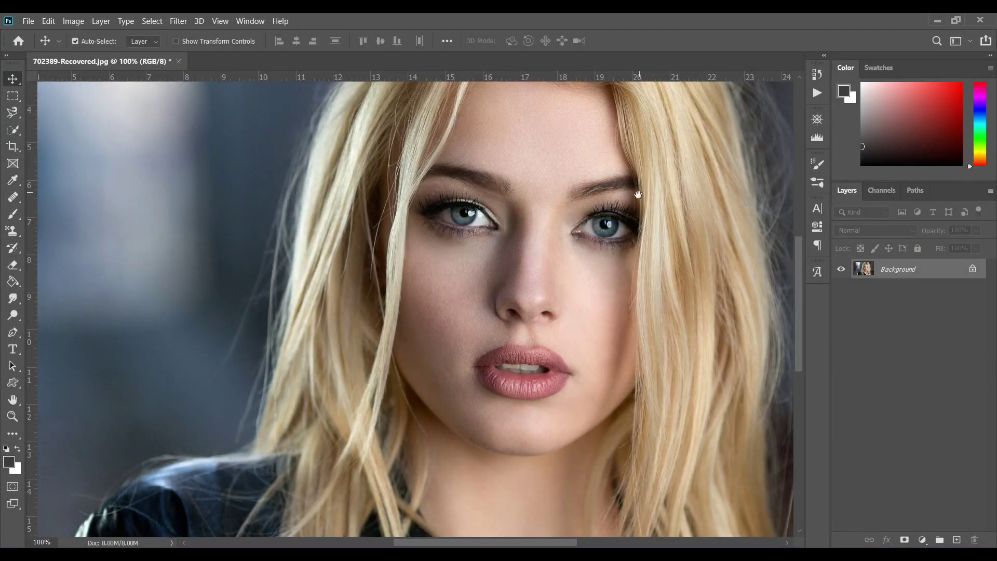
Step: Add a Curves adjustment layer above the Background and set its blend mode to Screen
drag(636, 196, 532, 207)
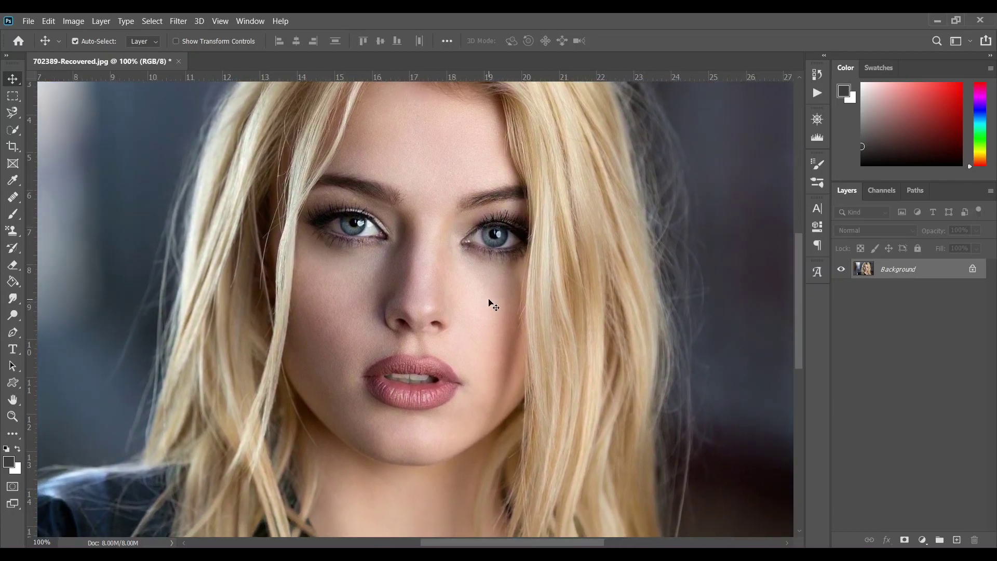
drag(448, 194, 479, 204)
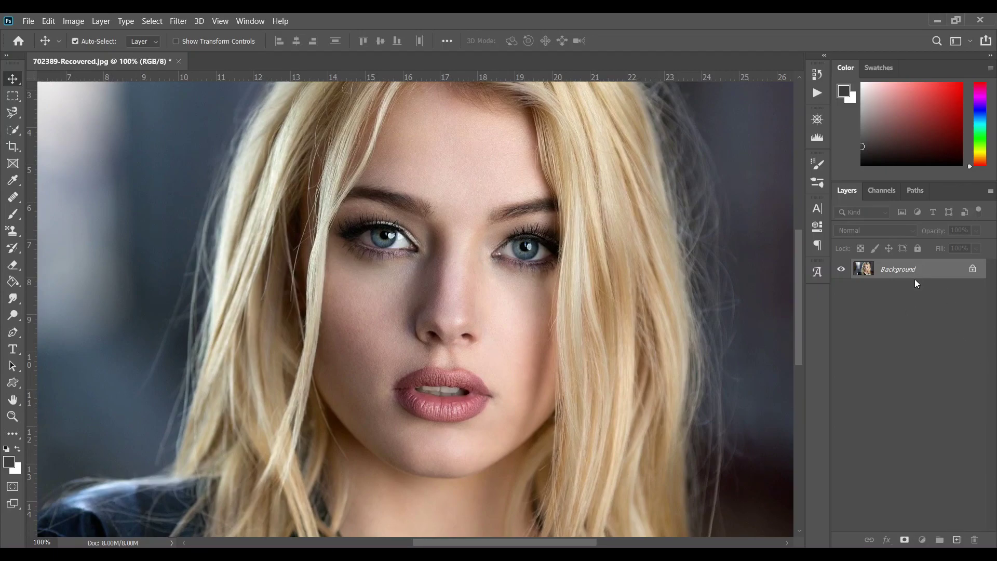
click(918, 544)
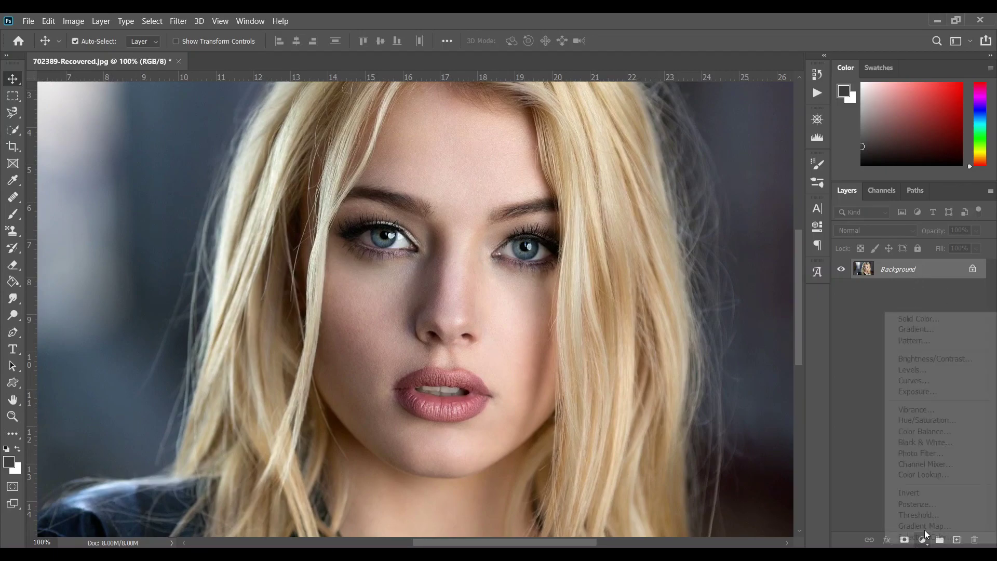
click(927, 383)
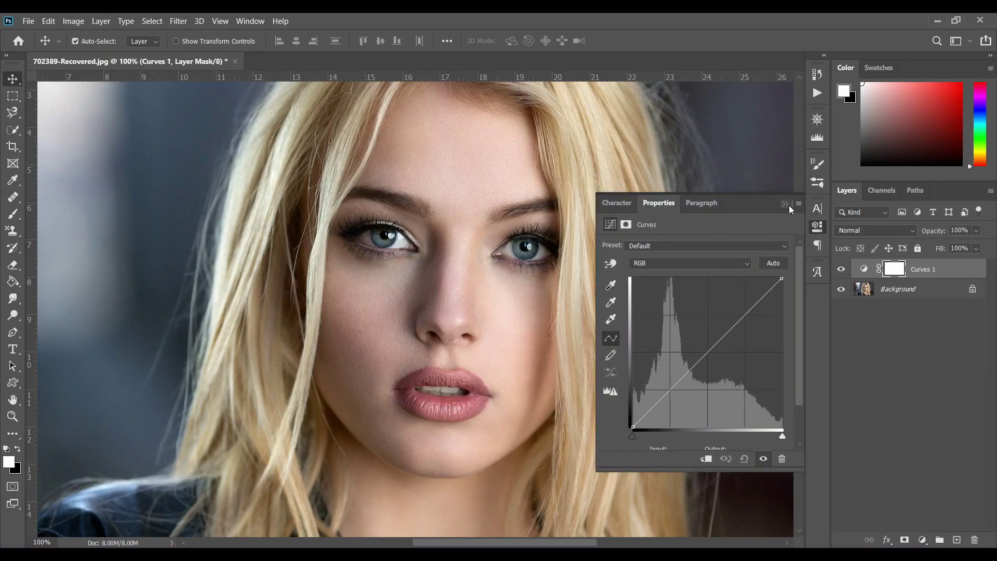
click(788, 204)
click(877, 230)
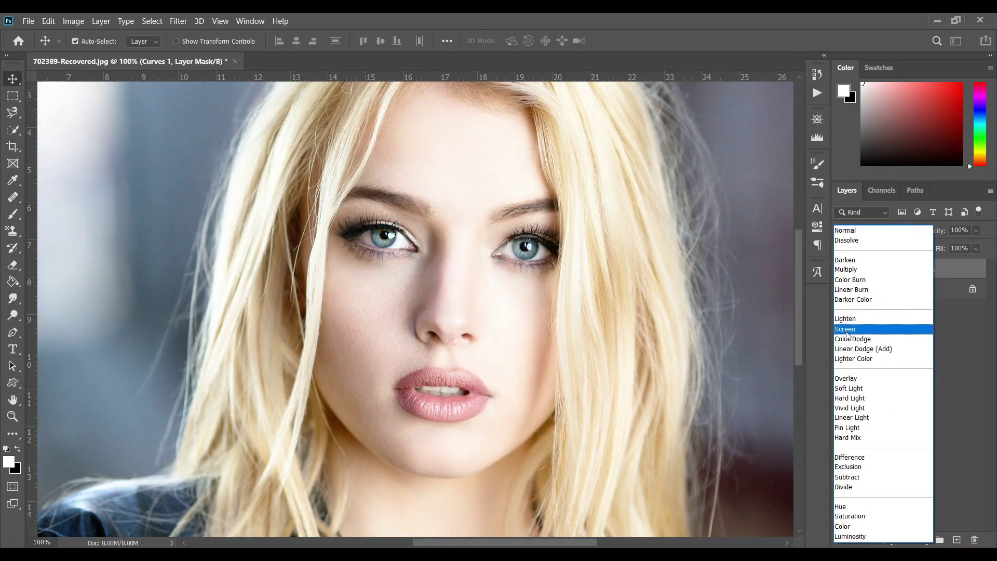
click(849, 333)
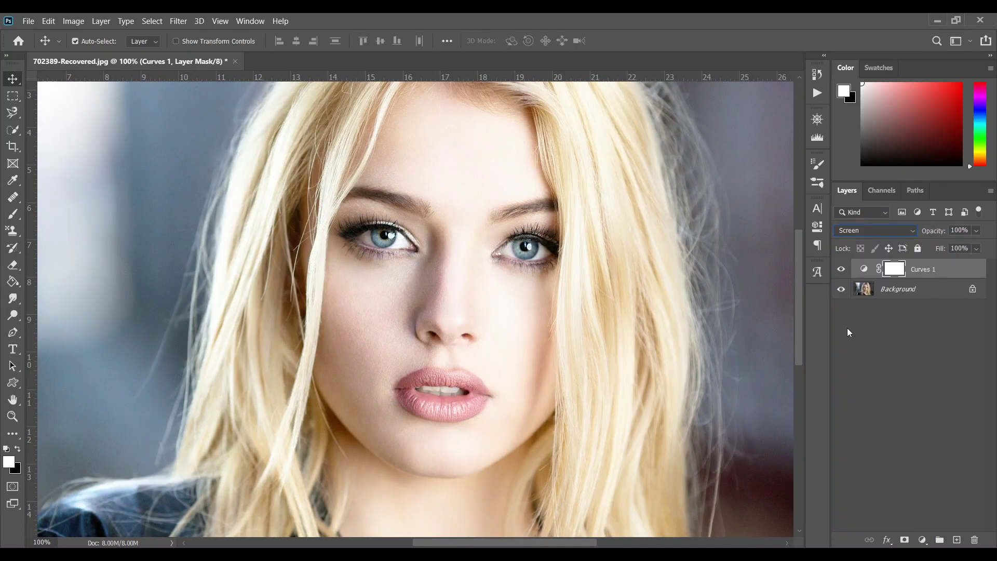
Step: Rename the Screen-mode Curves layer to Dodge and hide it
double_click(920, 268)
text(D)
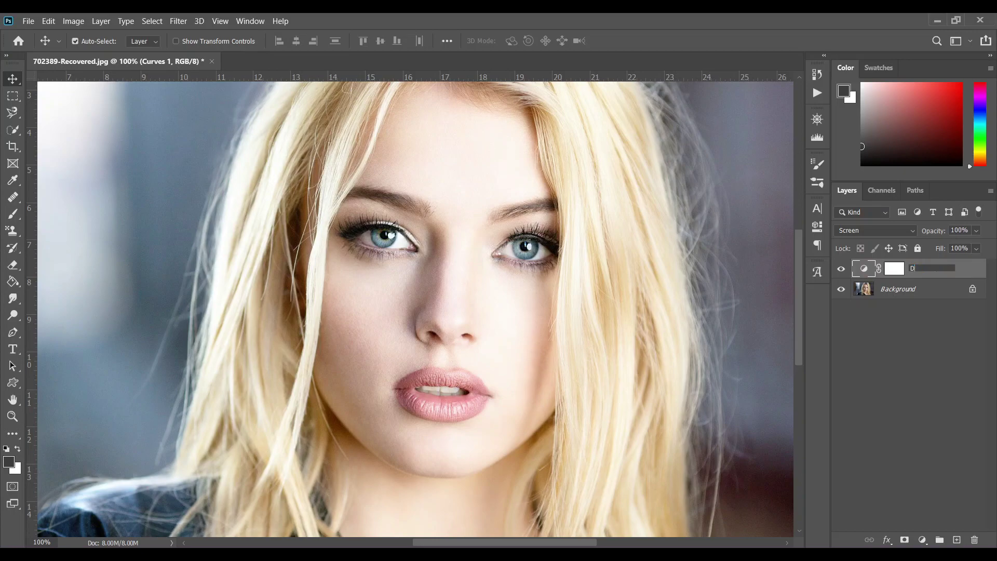
text(odge)
key(Return)
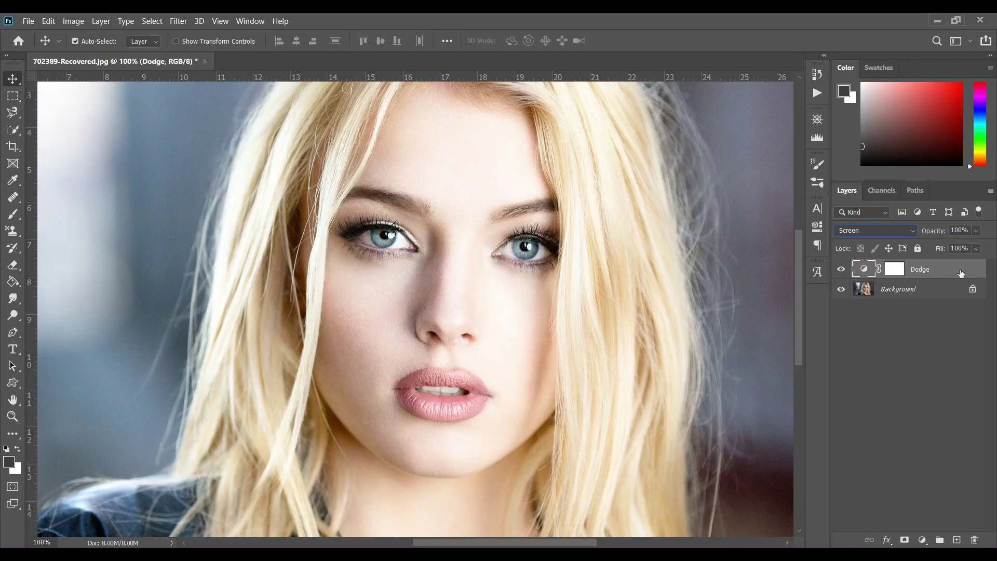
click(842, 269)
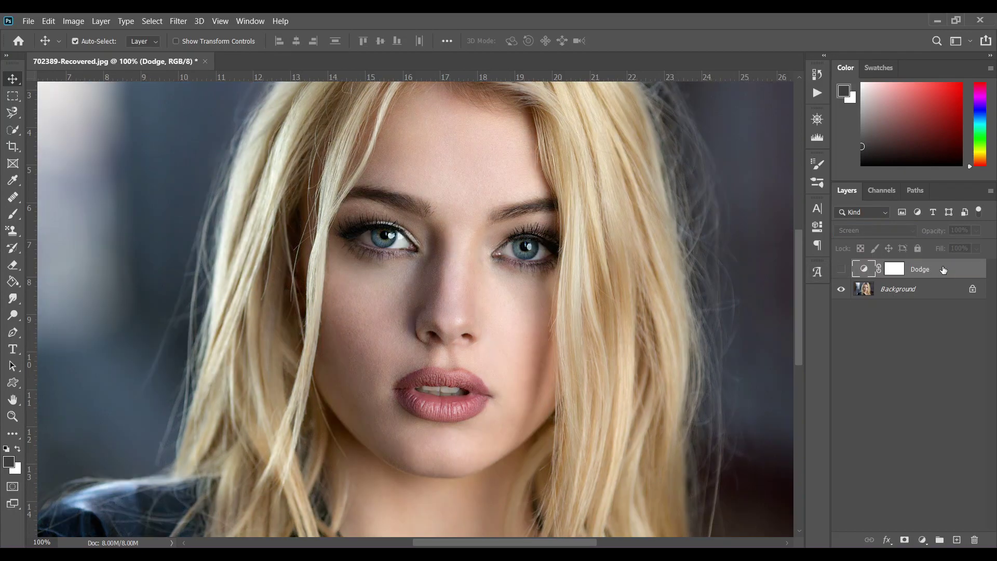
Step: Add a second Curves adjustment layer above Dodge and set its blend mode to Multiply
click(926, 540)
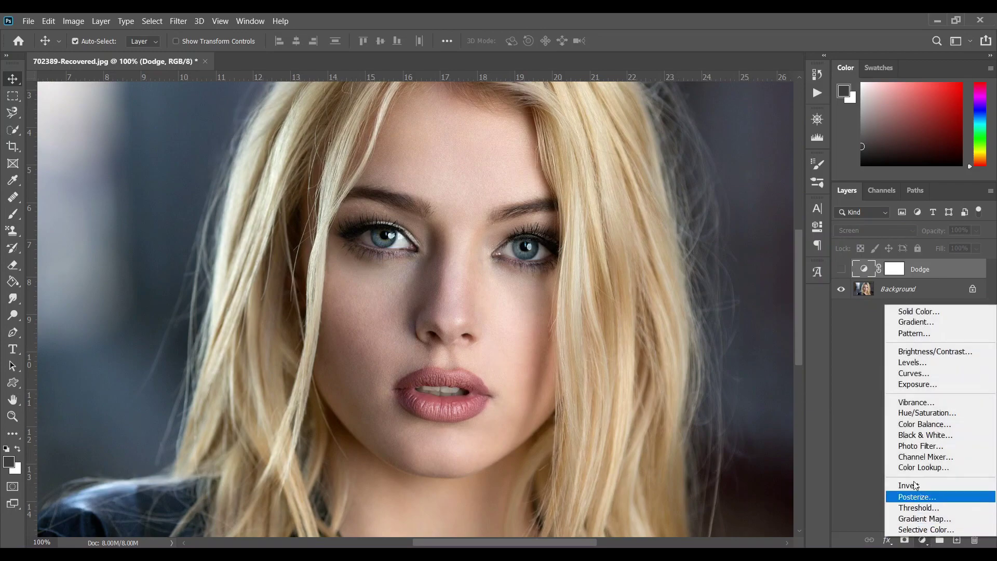
click(906, 372)
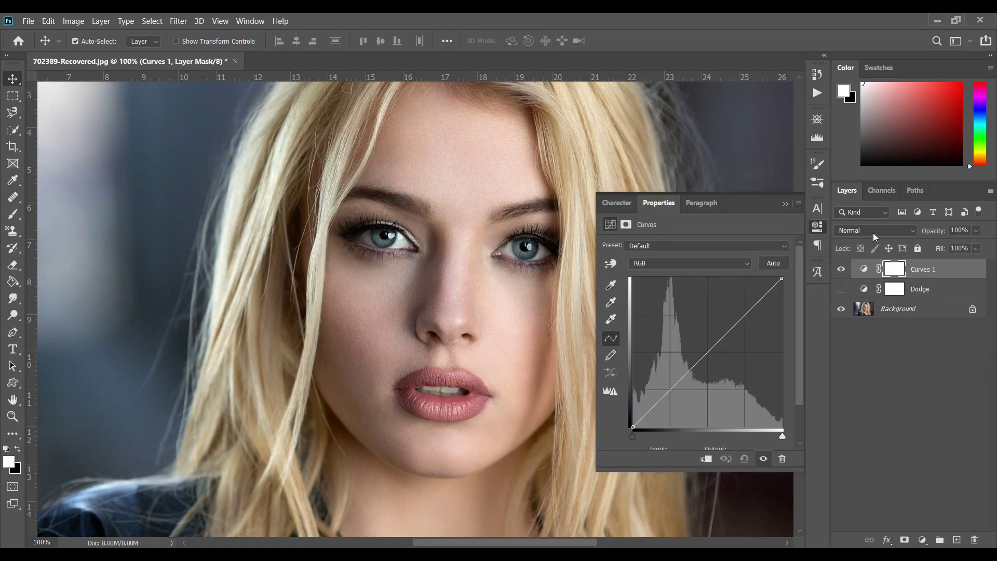
click(873, 233)
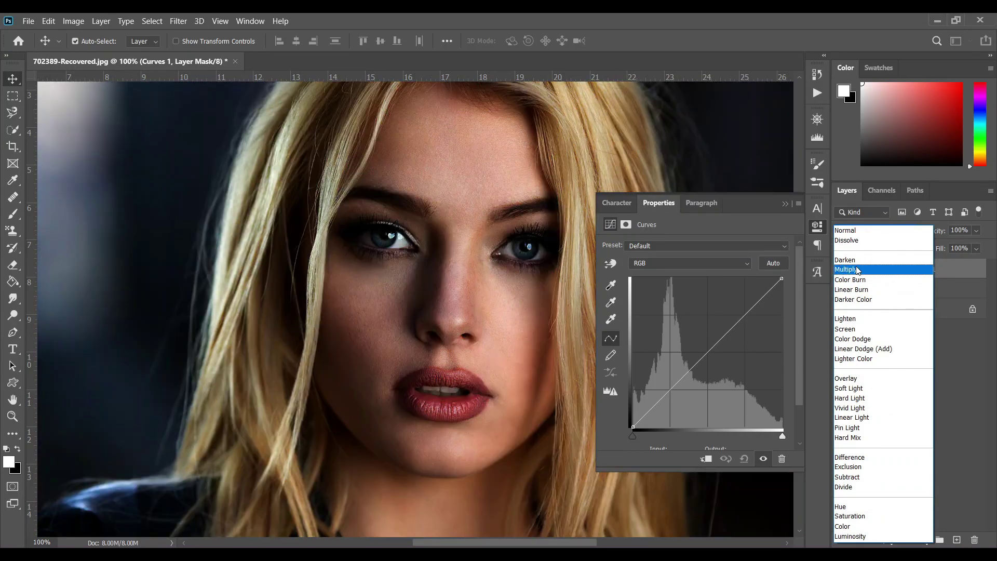
click(846, 269)
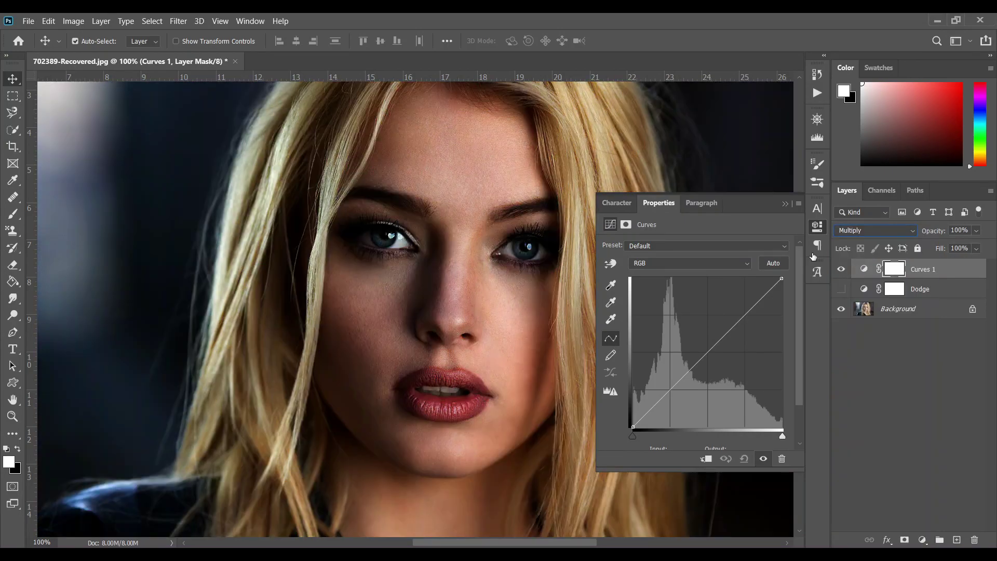
click(786, 204)
Step: Rename the Multiply-mode Curves layer to Burn and make the Dodge layer visible again
double_click(925, 269)
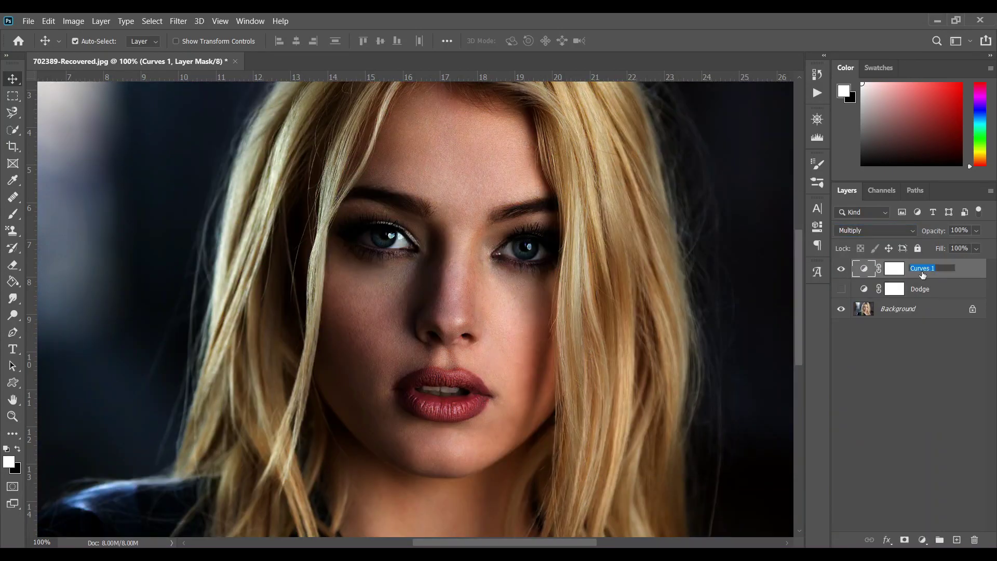
text(B)
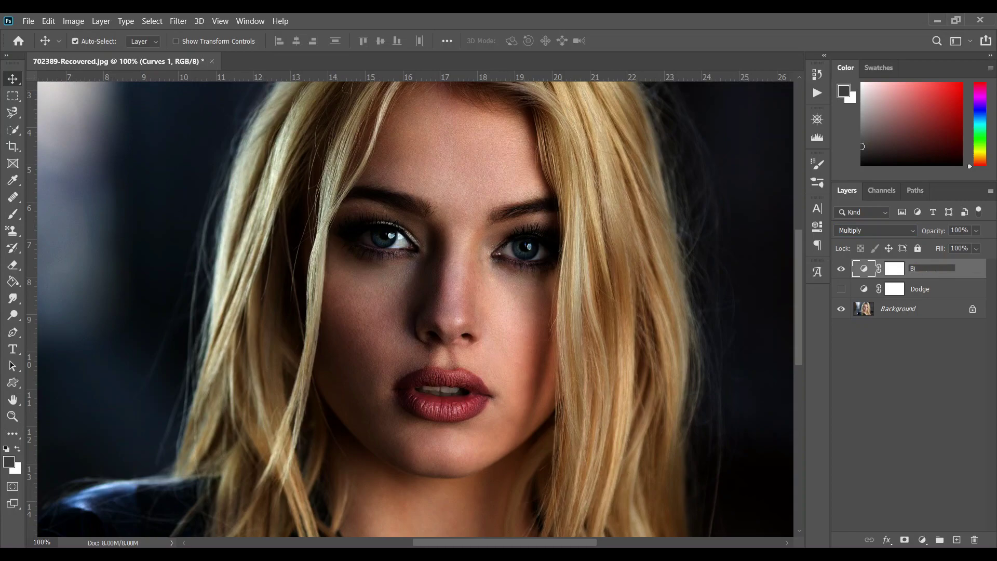
text(urn)
key(Return)
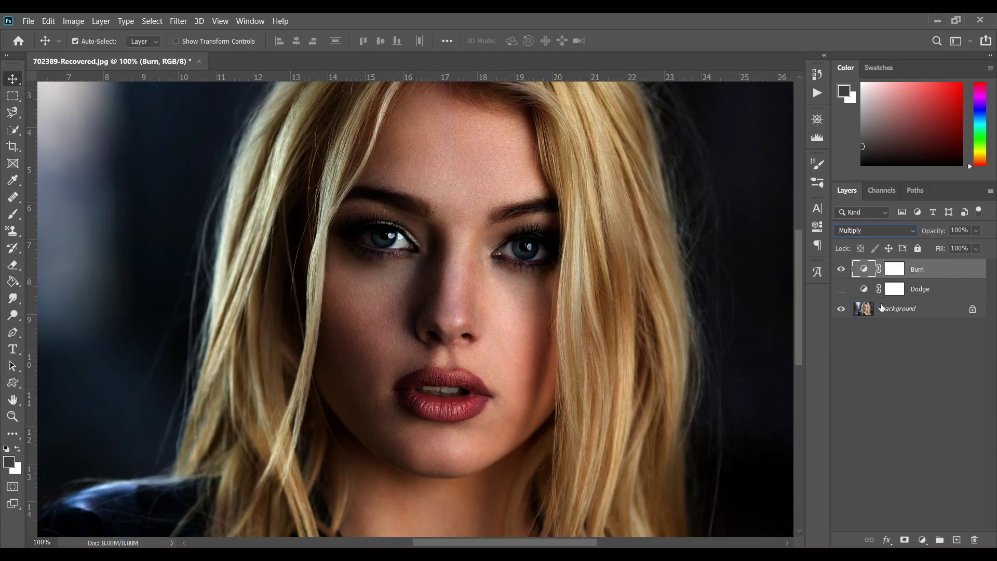
click(842, 289)
Step: Group the Burn and Dodge layers and add a white layer mask to the group
key(ctrl)
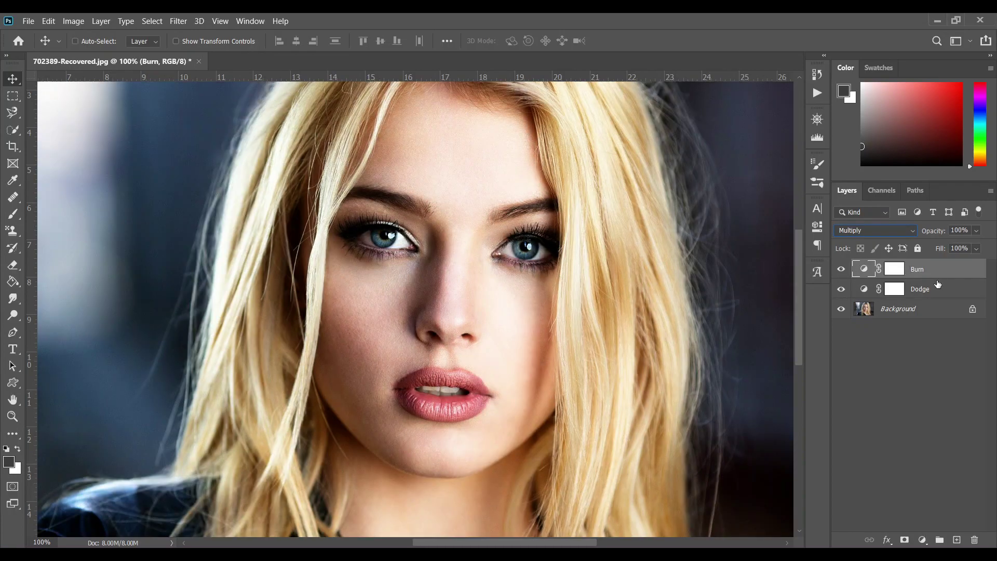
ctrl+click(943, 293)
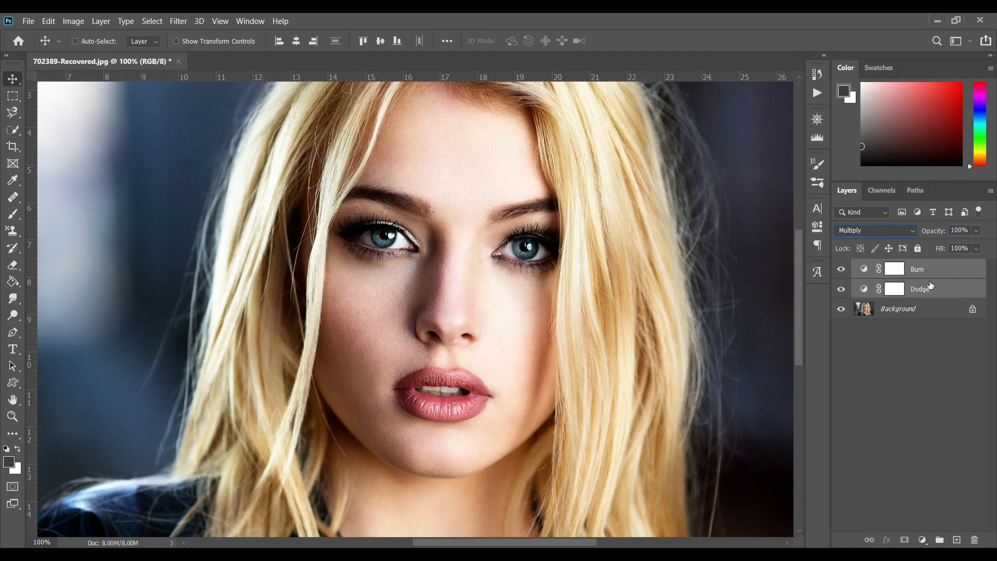
key(ctrl+g)
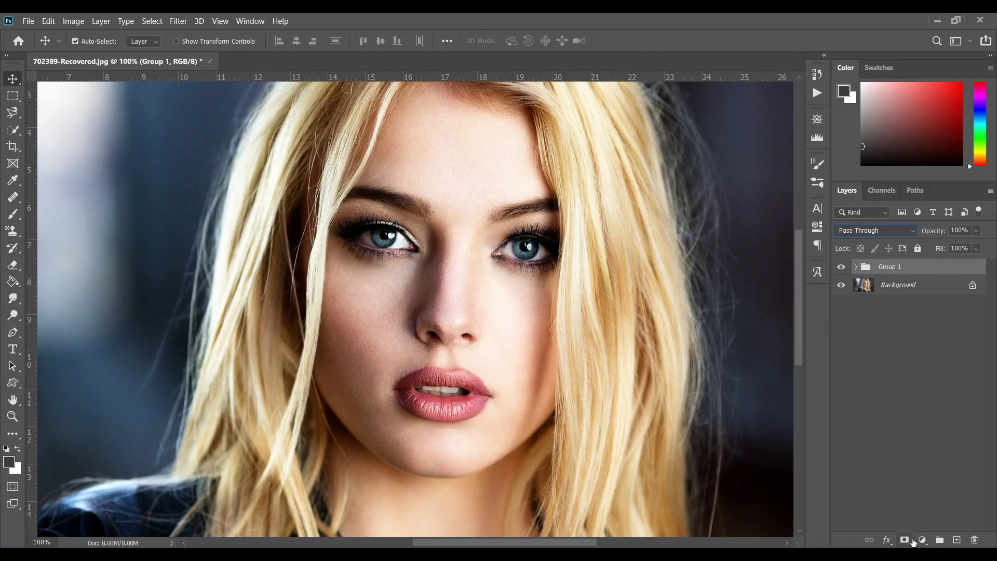
click(905, 539)
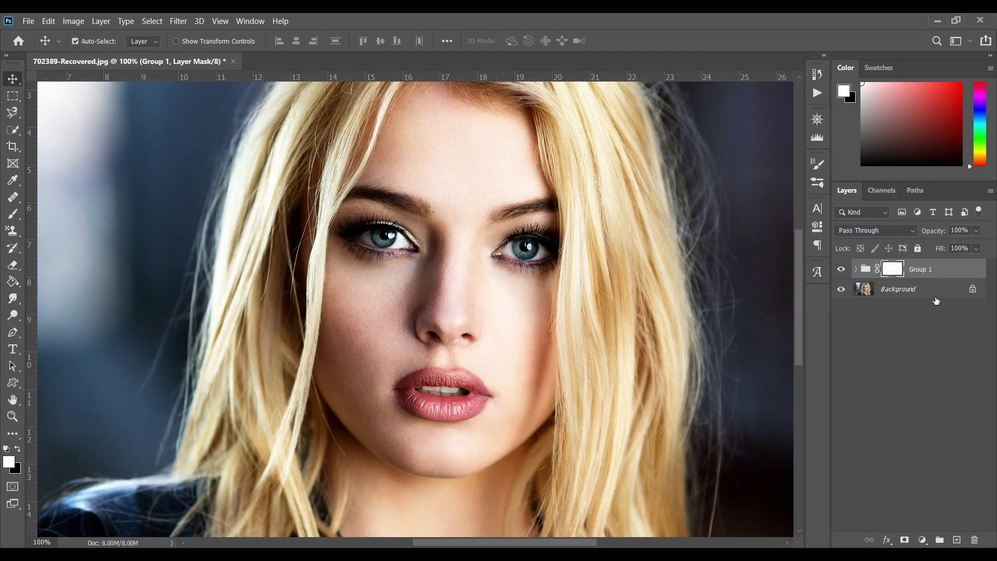
Step: Run Apply Image on the group's mask from the merged RGB image, with Multiply blending at 50% opacity
click(72, 23)
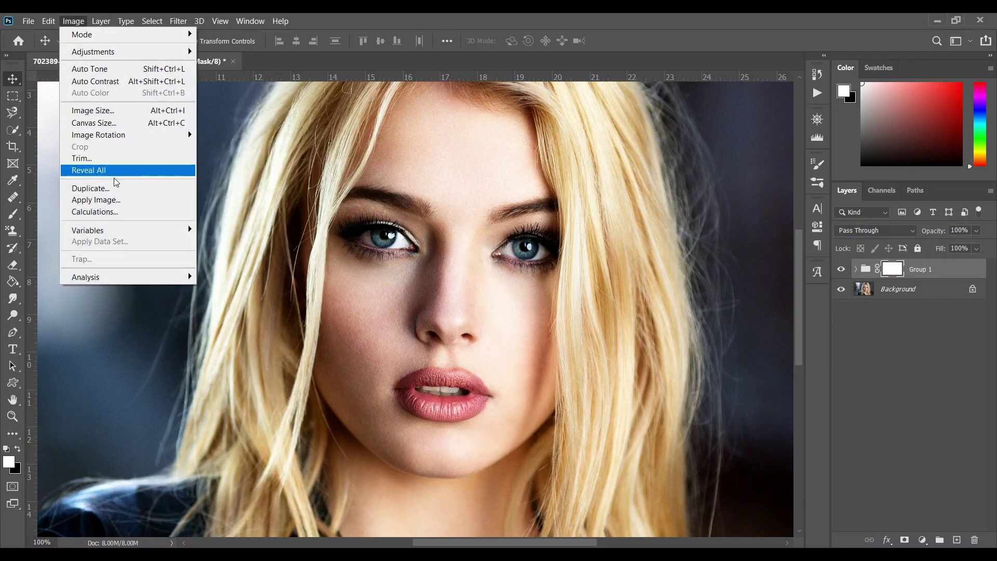
click(138, 201)
drag(472, 117, 743, 77)
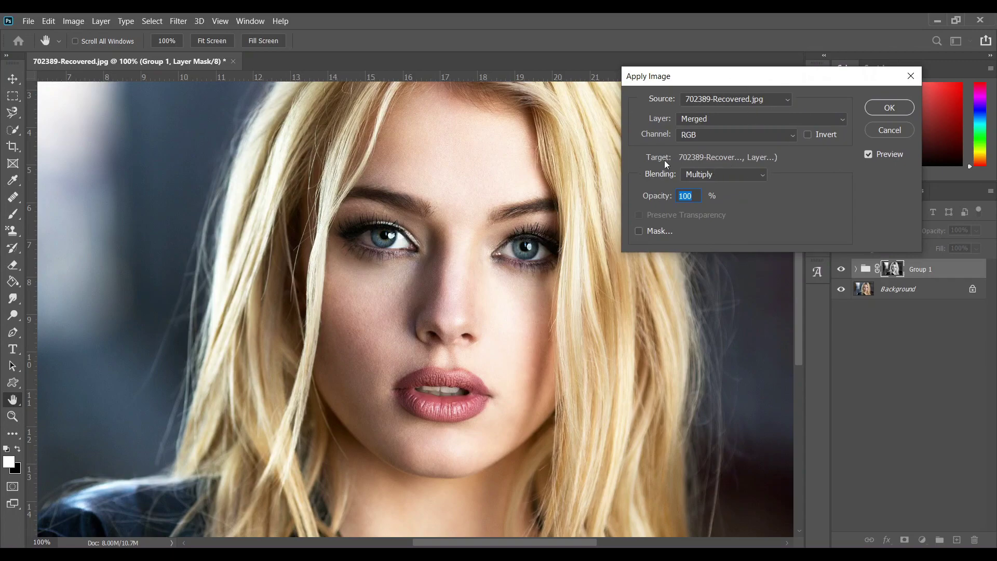
text(50)
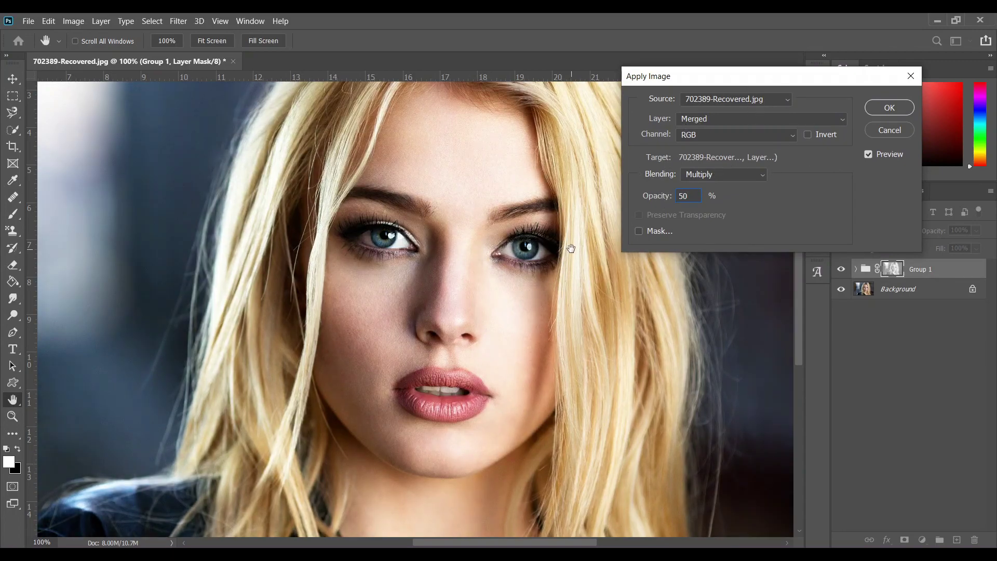
click(888, 106)
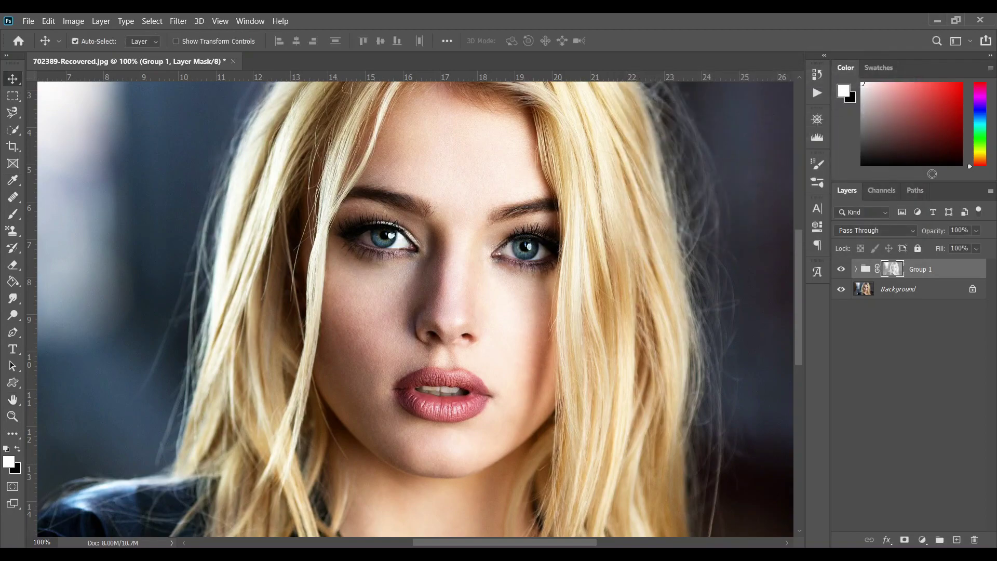
Step: Set the opacity of the dodge and burn group to 50%
click(978, 232)
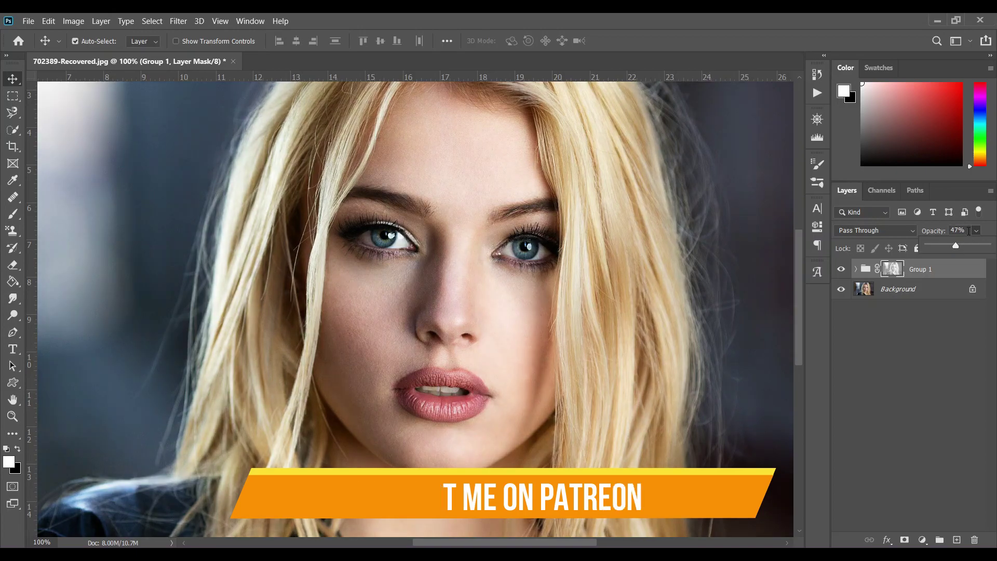
click(958, 231)
text(50)
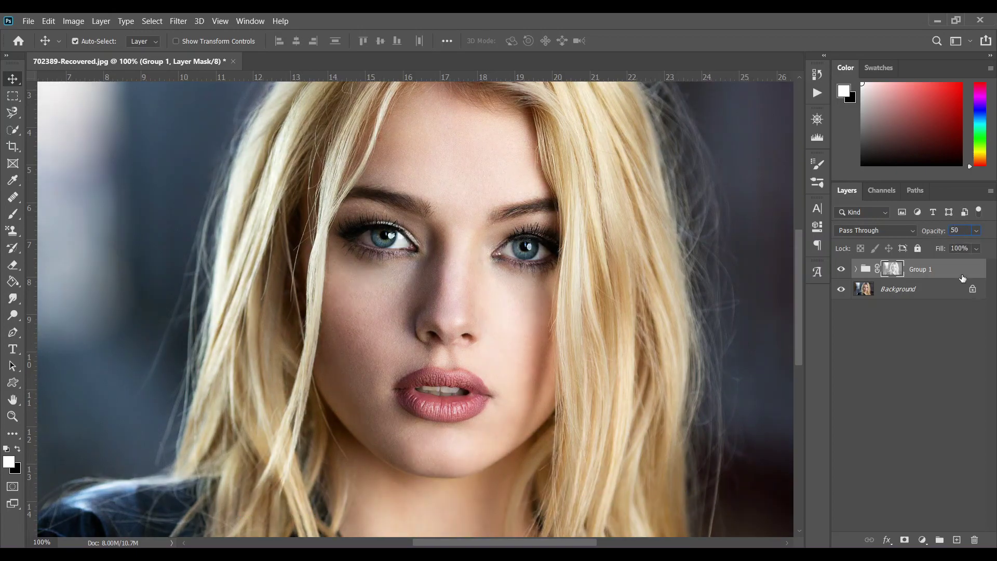
key(Return)
click(959, 274)
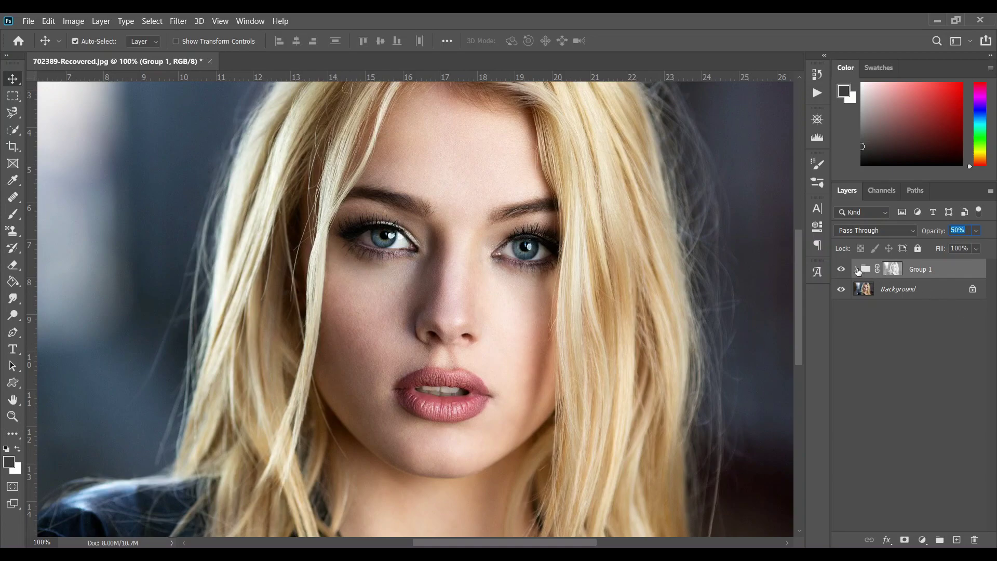
Step: In the Dodge layer's Blend If settings, raise the dark slider of the Underlying Layer to 147
click(857, 270)
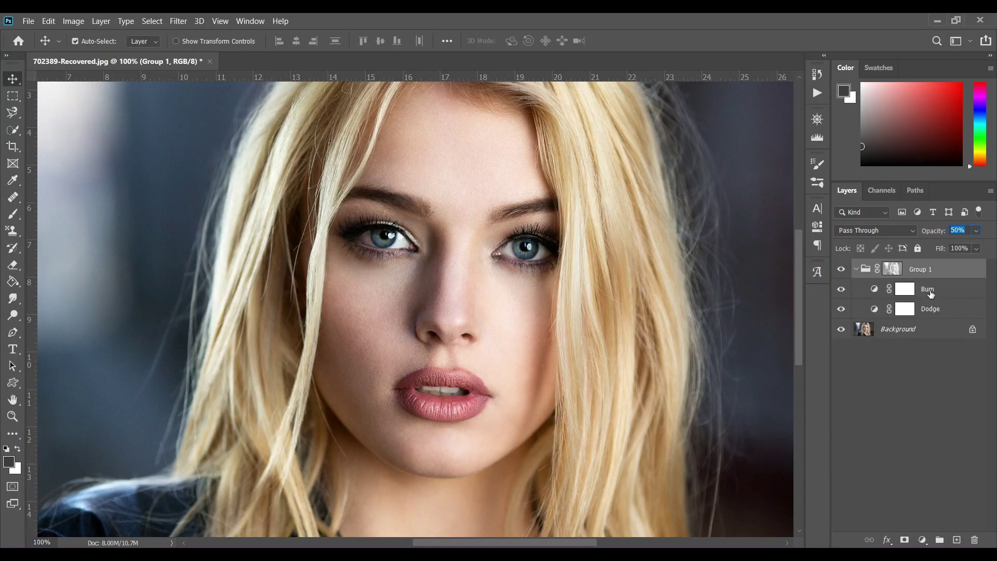
click(956, 314)
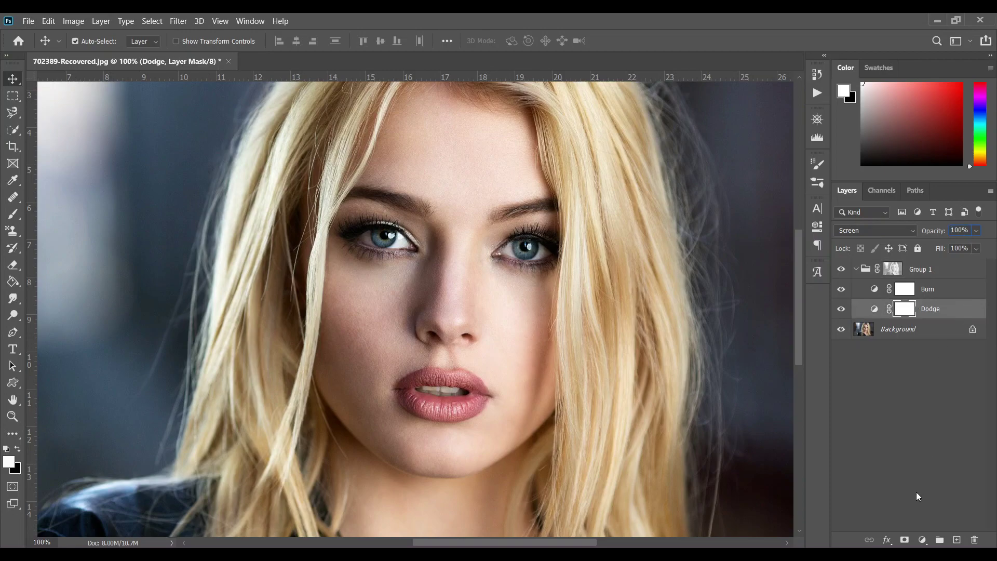
click(888, 541)
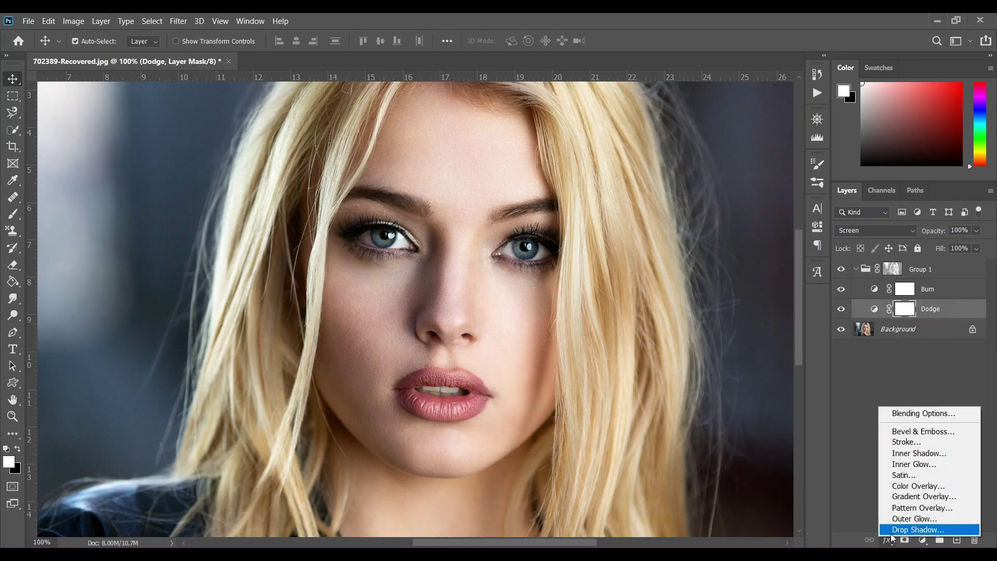
click(927, 414)
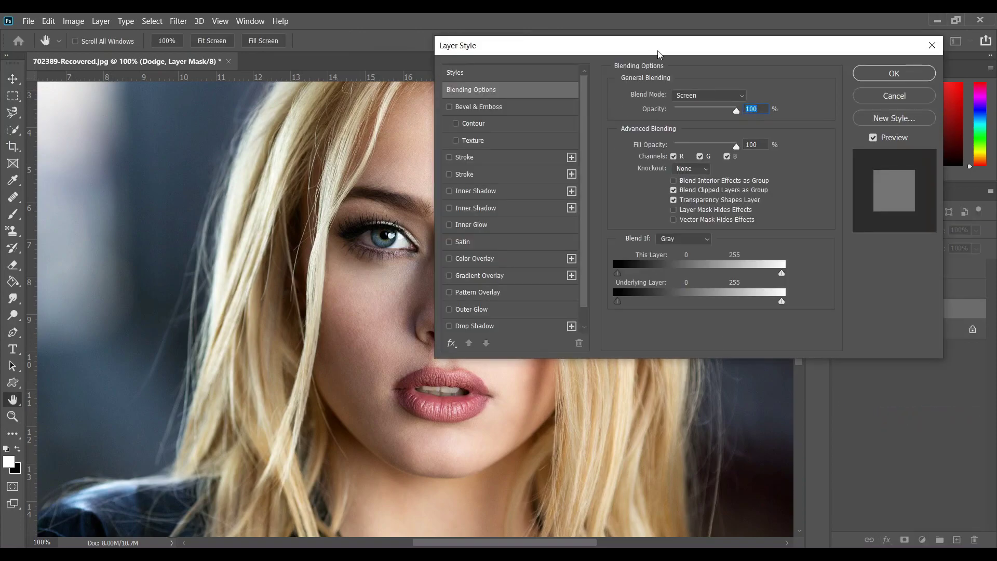
drag(657, 54, 747, 125)
drag(418, 232, 268, 213)
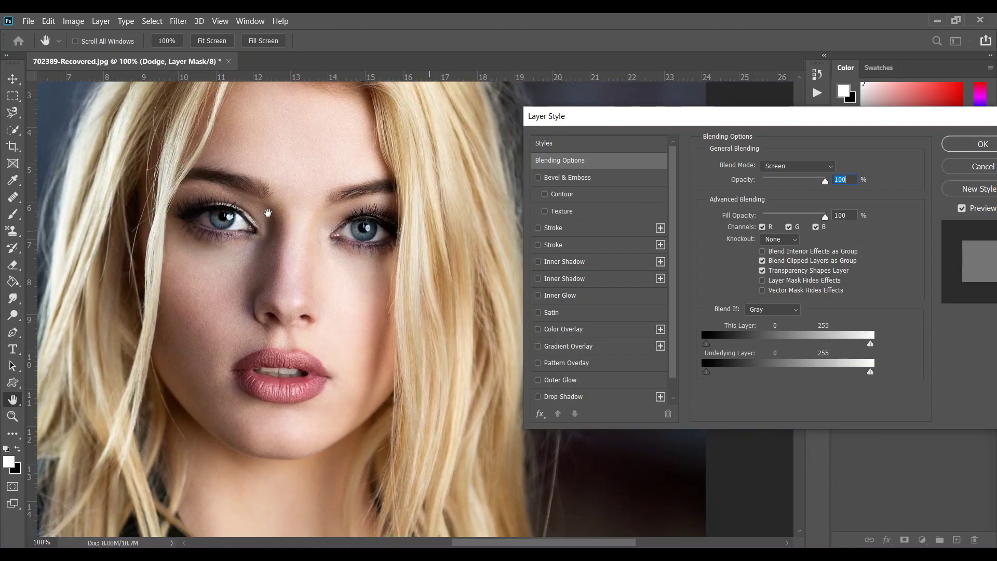
drag(698, 116, 590, 59)
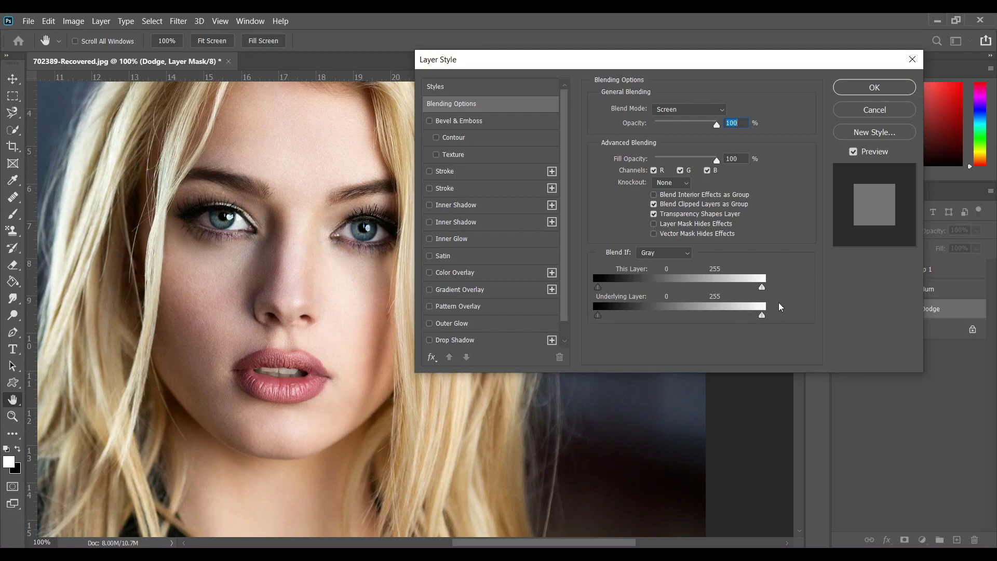
drag(797, 62, 783, 45)
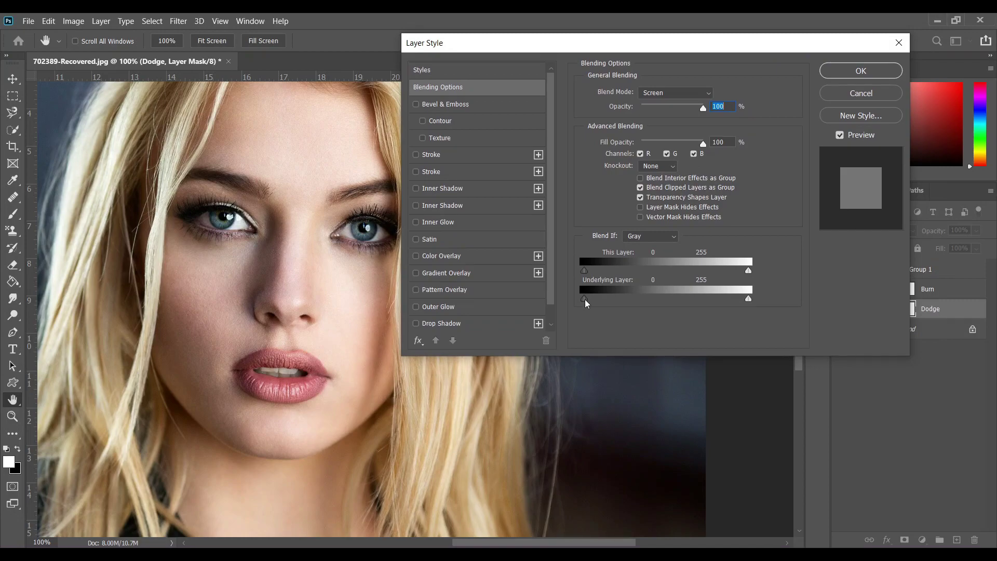
drag(585, 300, 679, 299)
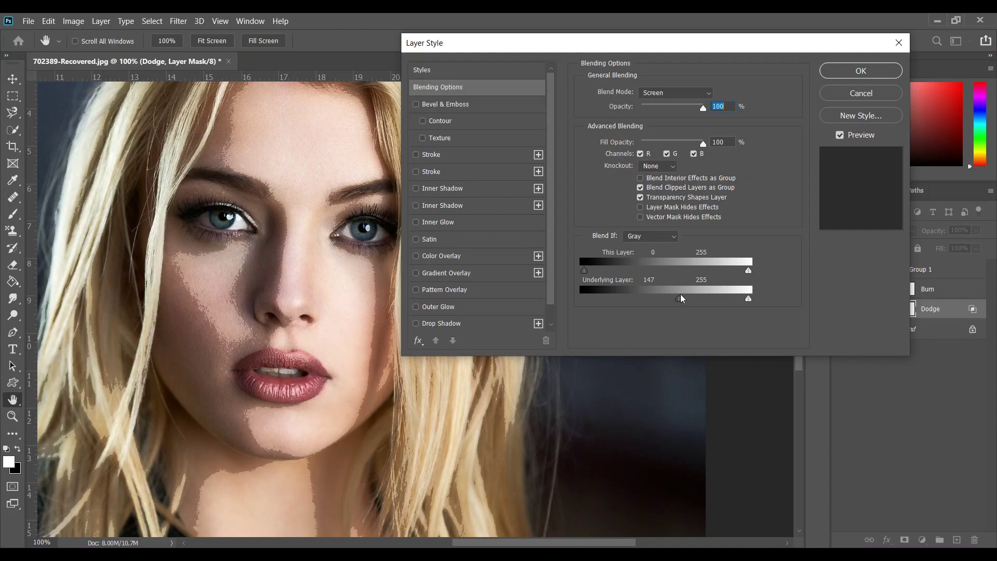
Step: Split the Dodge layer's dark Underlying Layer slider, with the lower half at 132 and the upper half near white, and apply the blending options
key(alt)
mouse_move(682, 299)
mouse_down()
mouse_move(727, 302)
mouse_move(684, 304)
mouse_up()
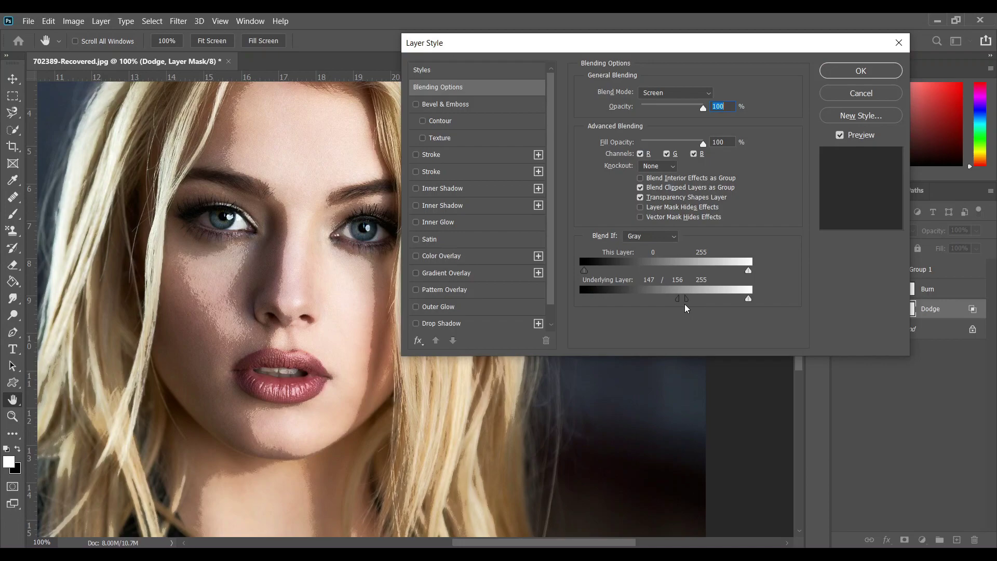
drag(687, 301, 712, 300)
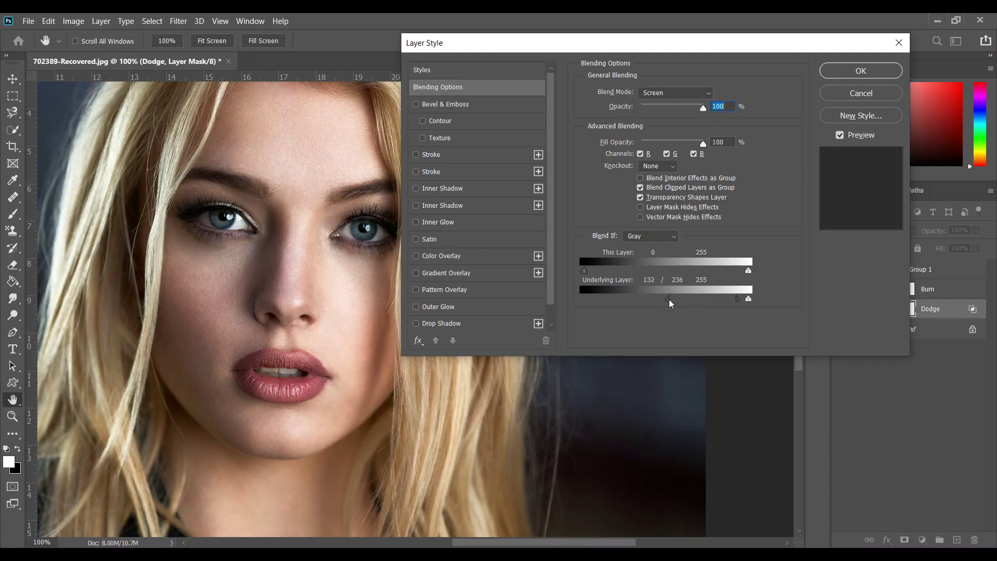
drag(739, 299, 749, 299)
click(858, 72)
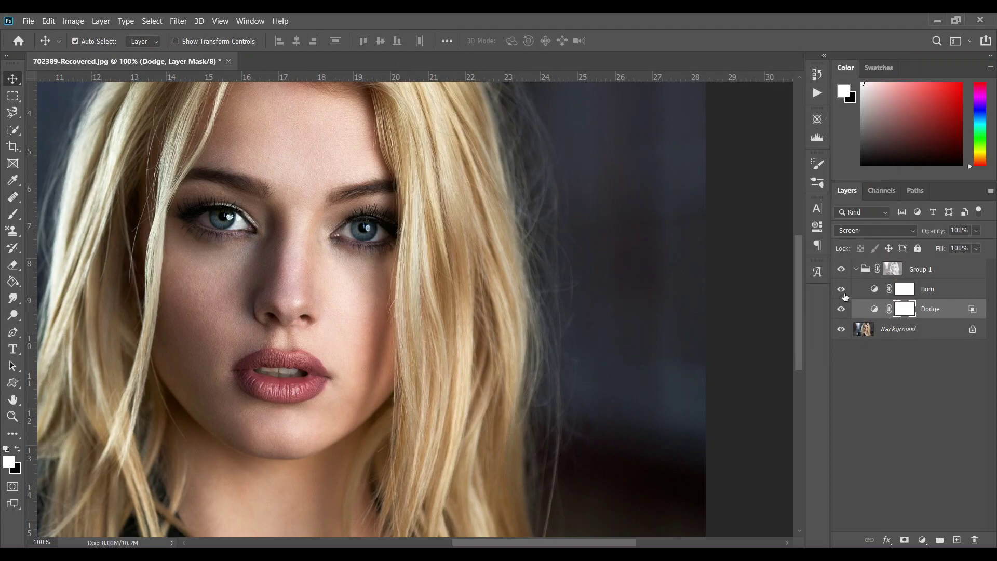
Step: Compare the portrait with the adjustment group and the Dodge layer hidden and shown
click(841, 269)
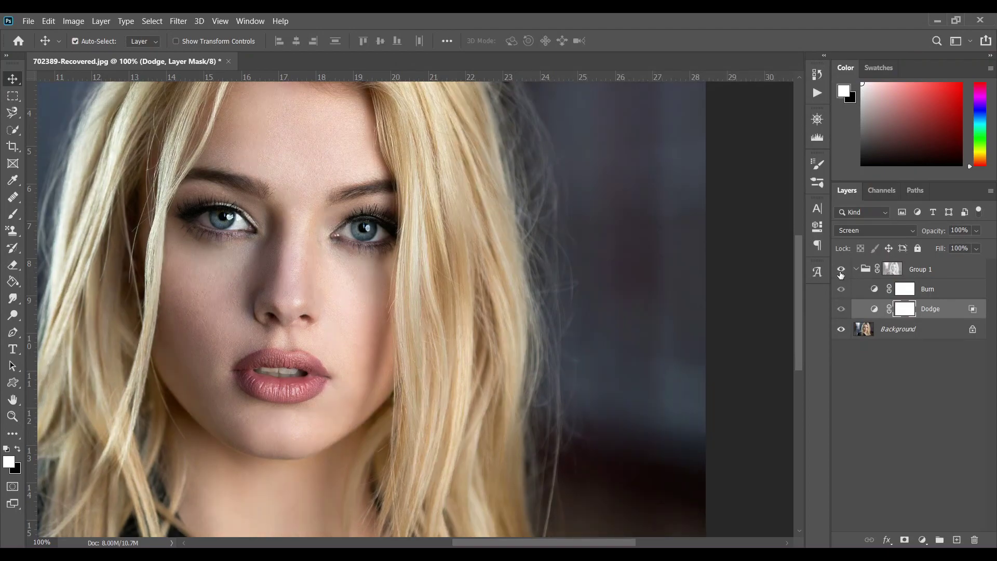
click(841, 271)
click(842, 310)
click(842, 310)
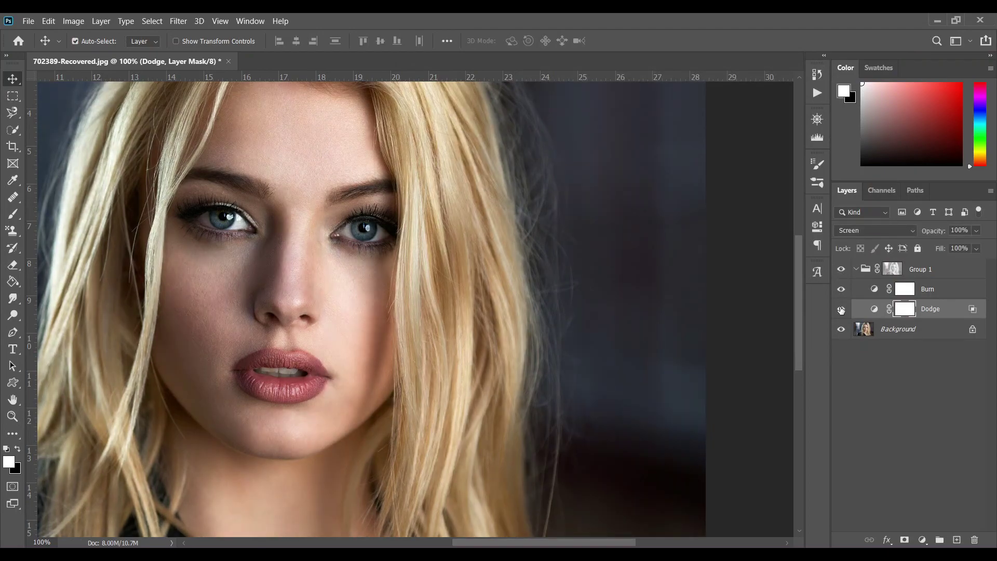
click(842, 310)
click(841, 310)
Step: In the Burn layer's Blend If settings, split the light slider of the Underlying Layer to 174 / 255 and apply it
click(943, 289)
click(888, 540)
click(900, 413)
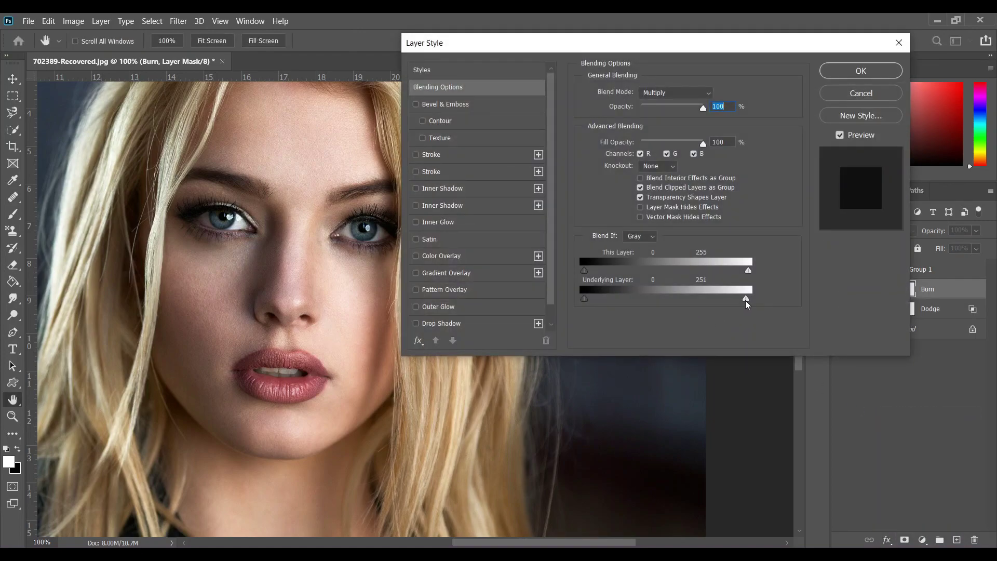
mouse_move(732, 301)
mouse_down()
mouse_move(691, 300)
mouse_move(701, 294)
mouse_up()
key(alt)
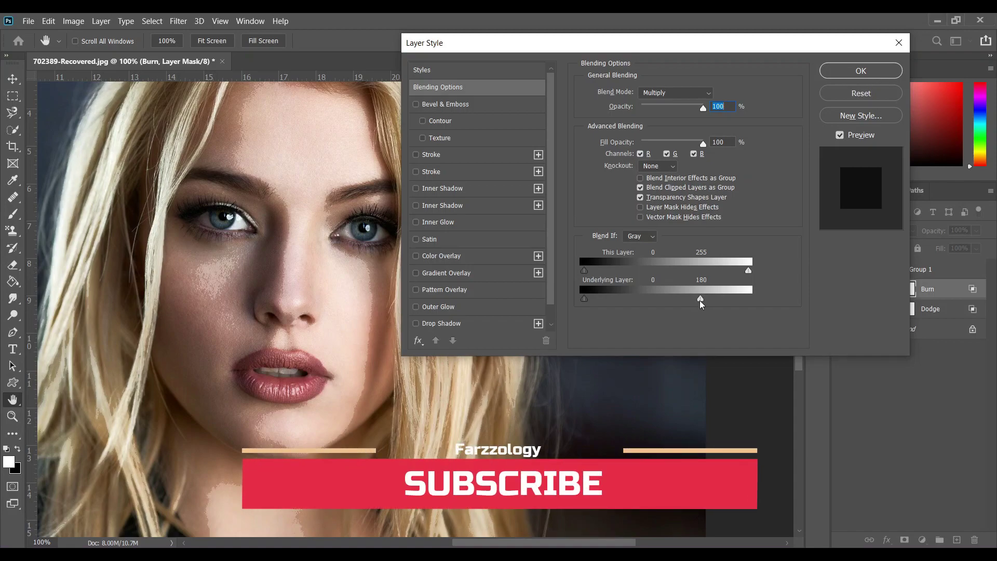
drag(701, 300, 726, 304)
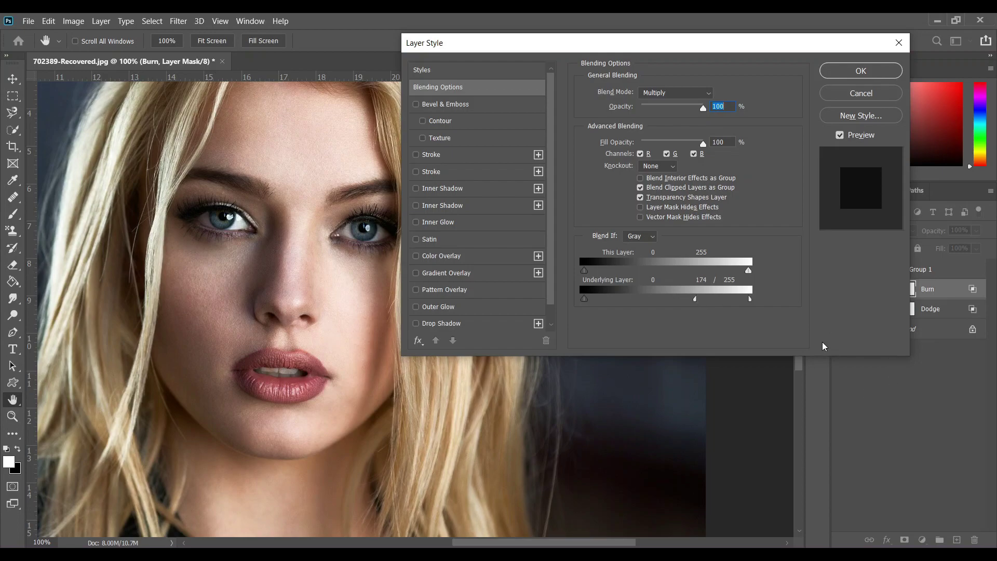
click(866, 71)
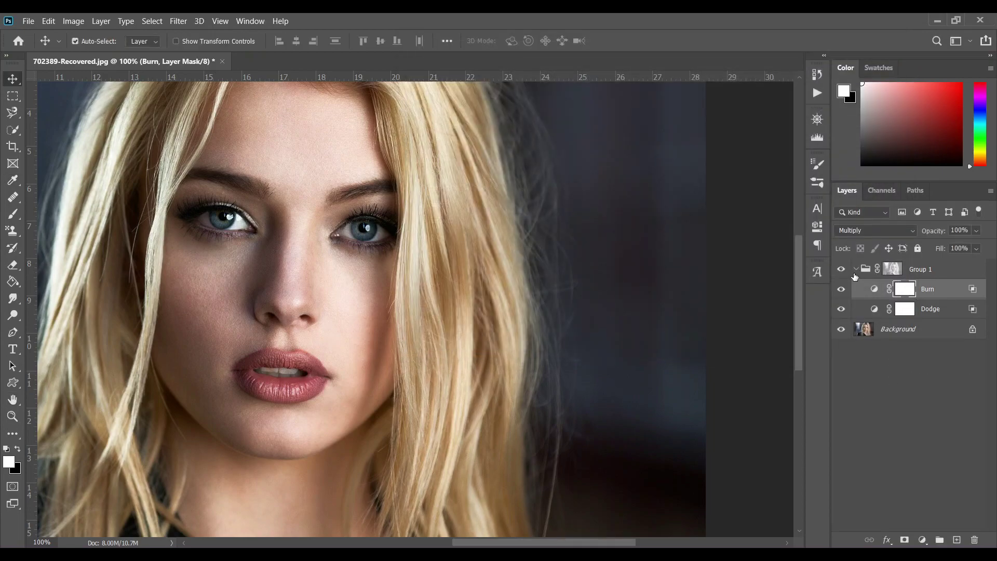
Step: Compare the portrait with the group of both Curves layers hidden and shown
click(942, 274)
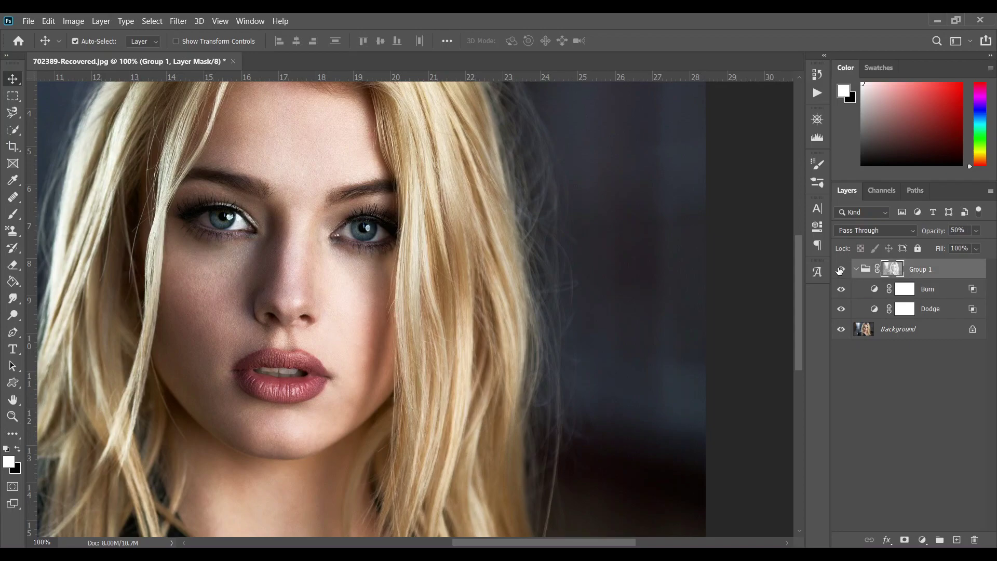
click(841, 269)
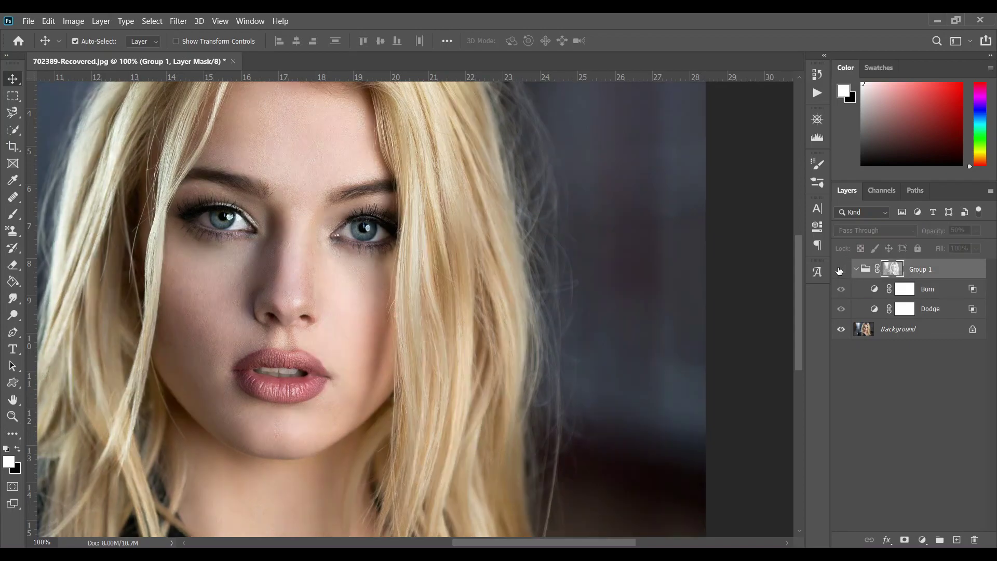
click(840, 270)
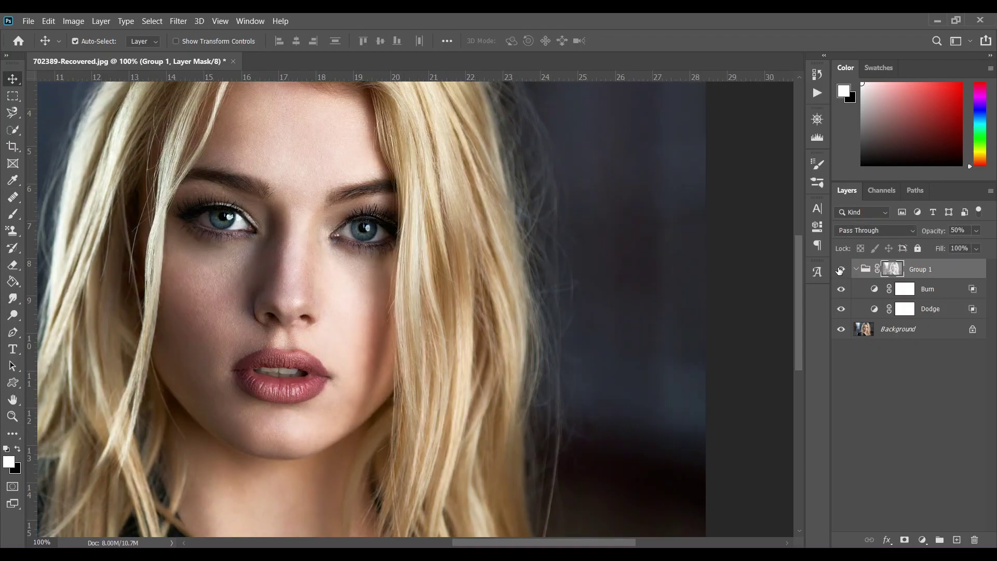
click(840, 270)
click(840, 271)
drag(429, 307, 494, 276)
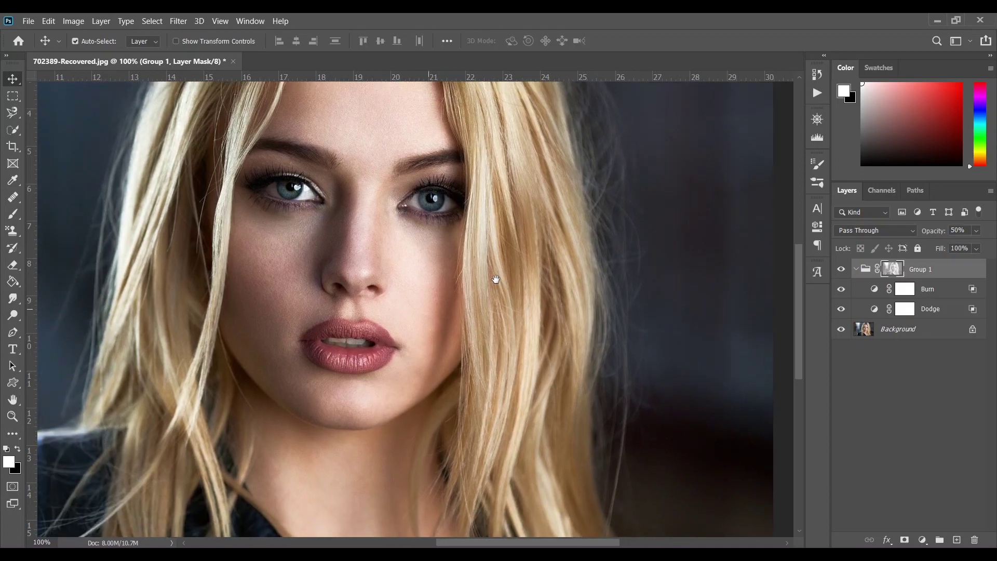
Step: Nest the masked group inside a new Pass Through group named Dodge and Burn
right_click(959, 272)
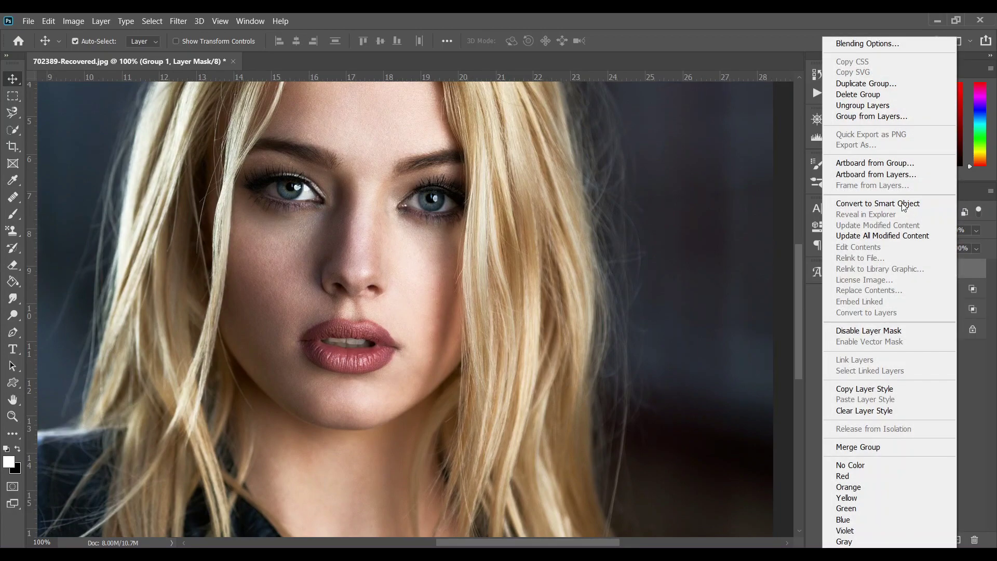
click(876, 118)
text(Dodge and Burn)
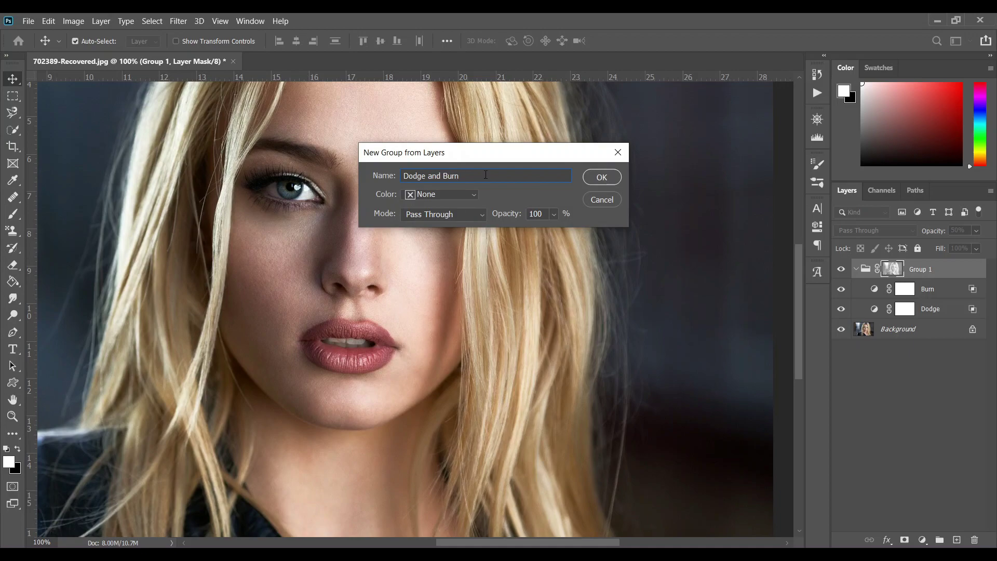
click(615, 180)
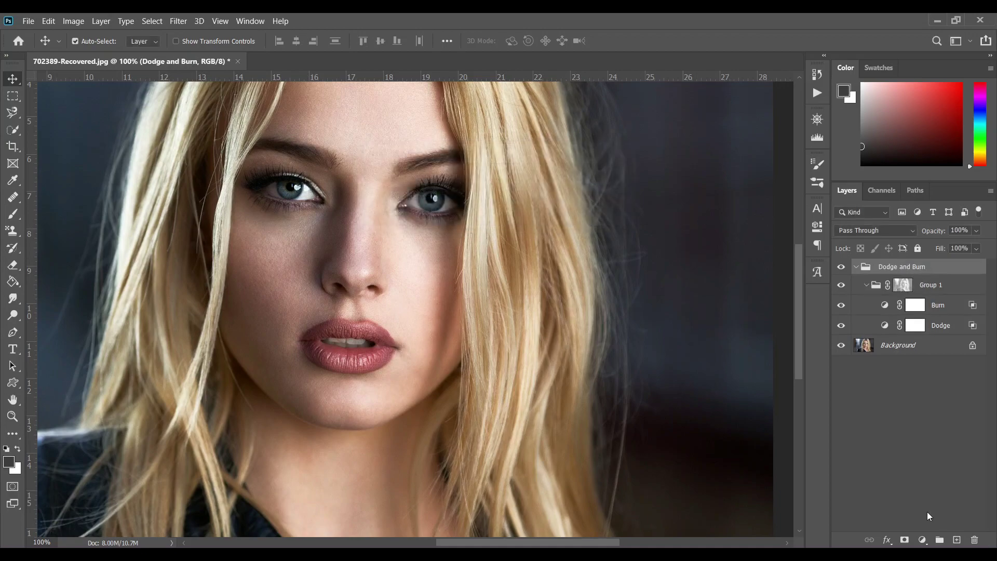
Step: Add a layer mask to the Dodge and Burn group and invert it to black
click(905, 540)
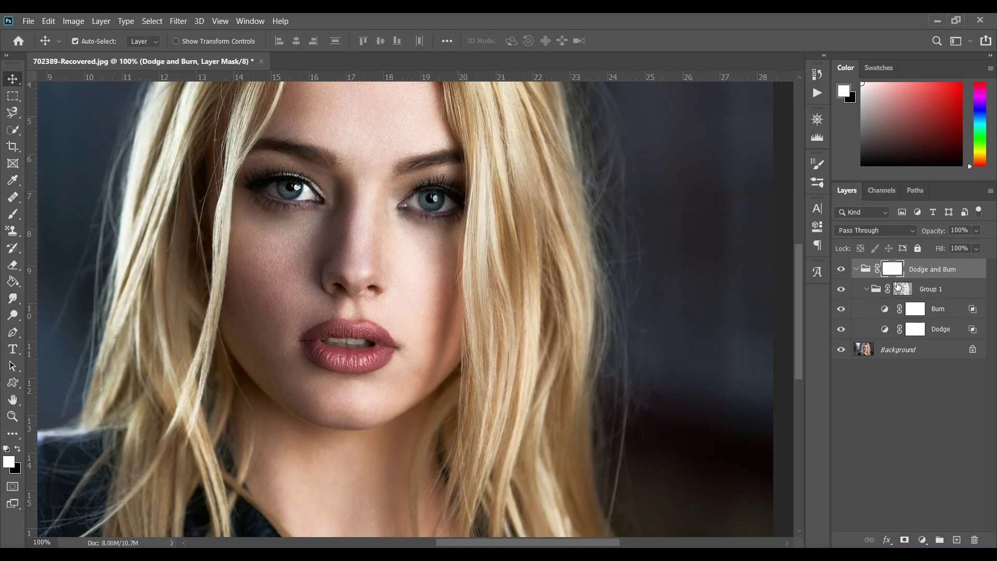
key(ctrl)
key(ctrl+i)
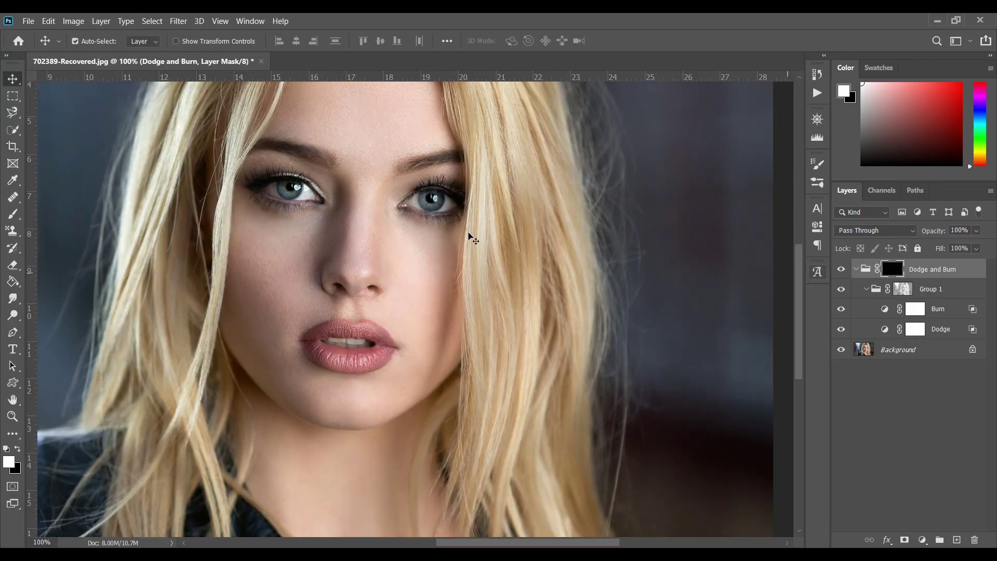
Step: Set up the Brush tool with the lowest hardness and enlarge it to 90 px for painting white on the mask
click(12, 214)
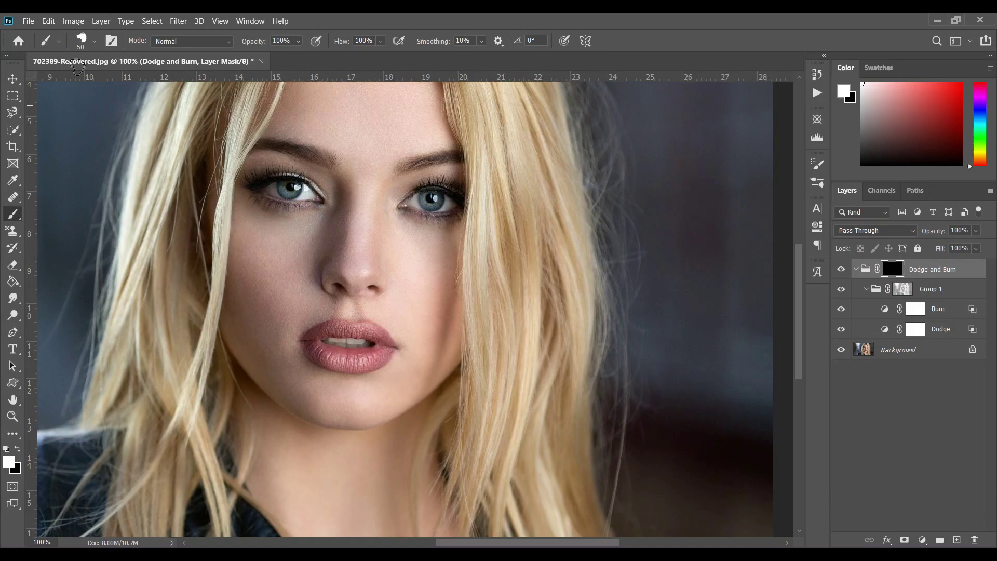
click(89, 45)
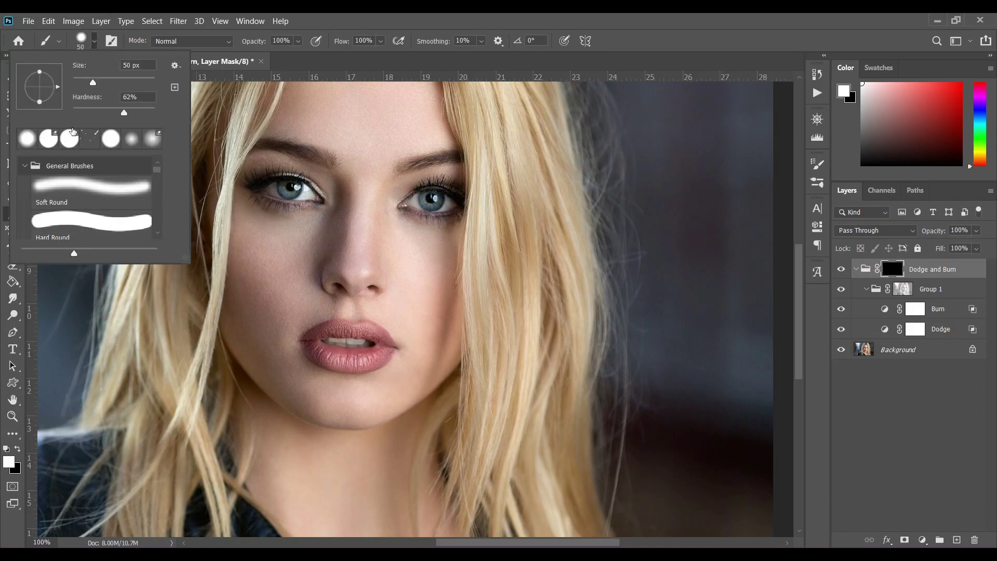
drag(124, 112, 73, 112)
key(Return)
key(bracketright)
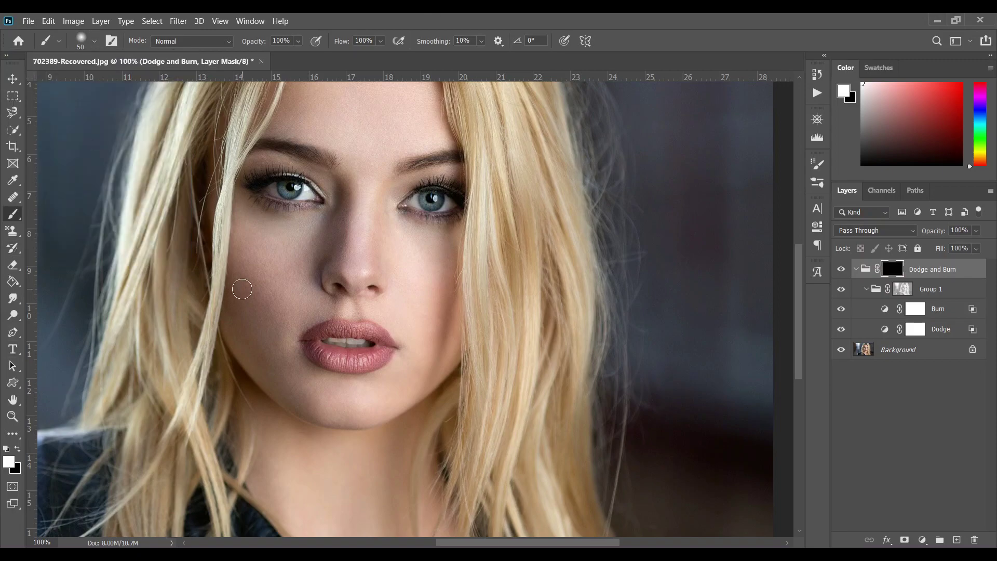
key(bracketright)
key(bracketright)
key(bracketright)
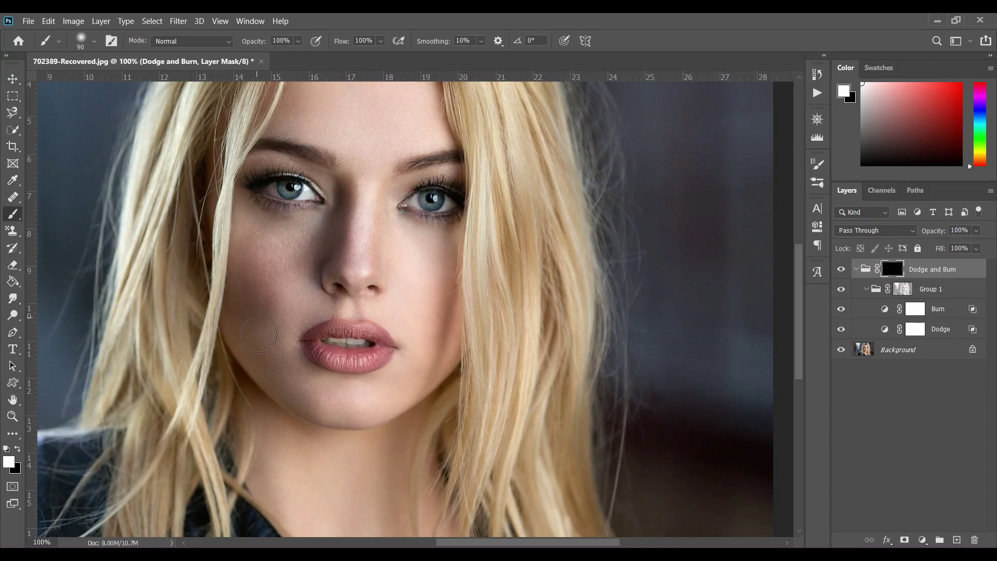
Step: Paint white over the face on the Dodge and Burn group's mask, enlarging the soft brush up to 300 px
mouse_move(338, 339)
mouse_down()
mouse_move(350, 369)
mouse_move(289, 354)
mouse_move(265, 303)
mouse_move(275, 346)
mouse_up()
key(bracketright)
key(bracketright)
key(bracketright)
key(bracketright)
key(bracketright)
key(bracketright)
key(bracketright)
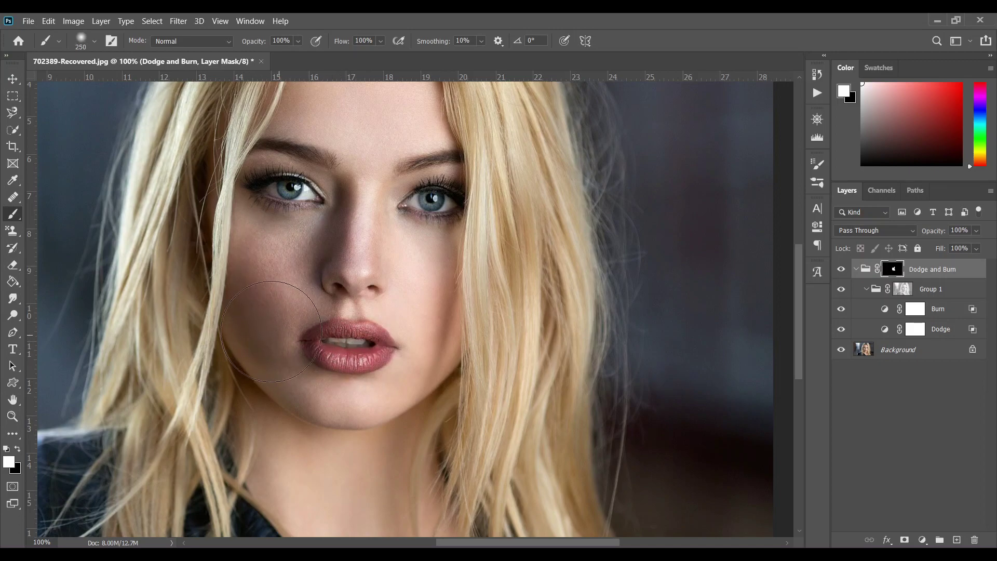
scroll(378, 156, up, 5)
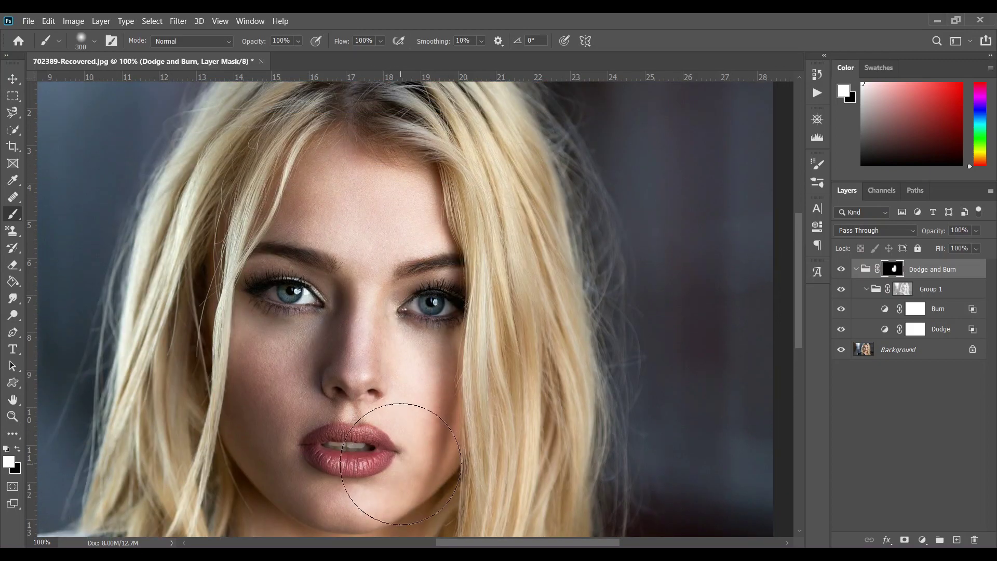
scroll(373, 358, down, 7)
scroll(373, 358, down, 3)
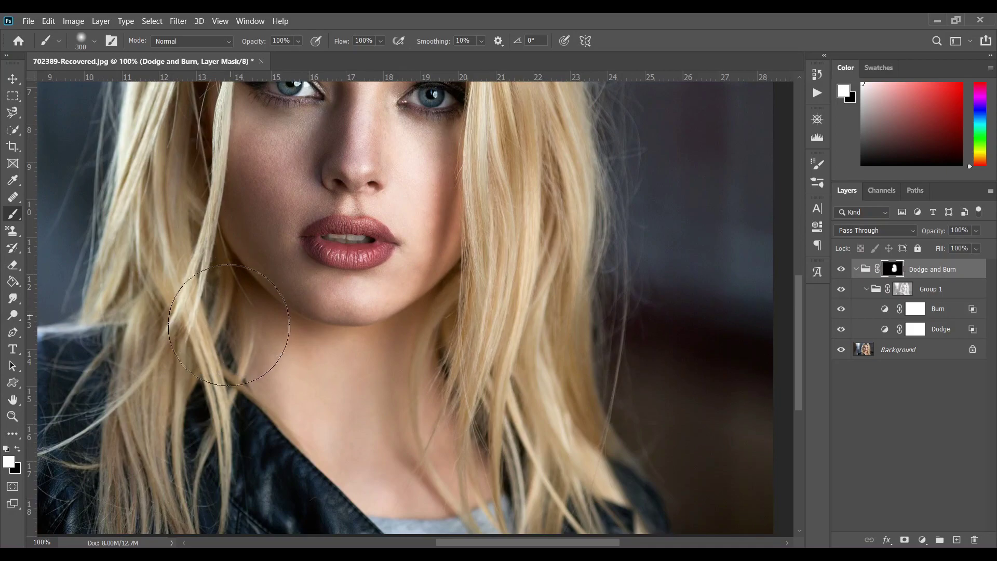
scroll(456, 261, up, 8)
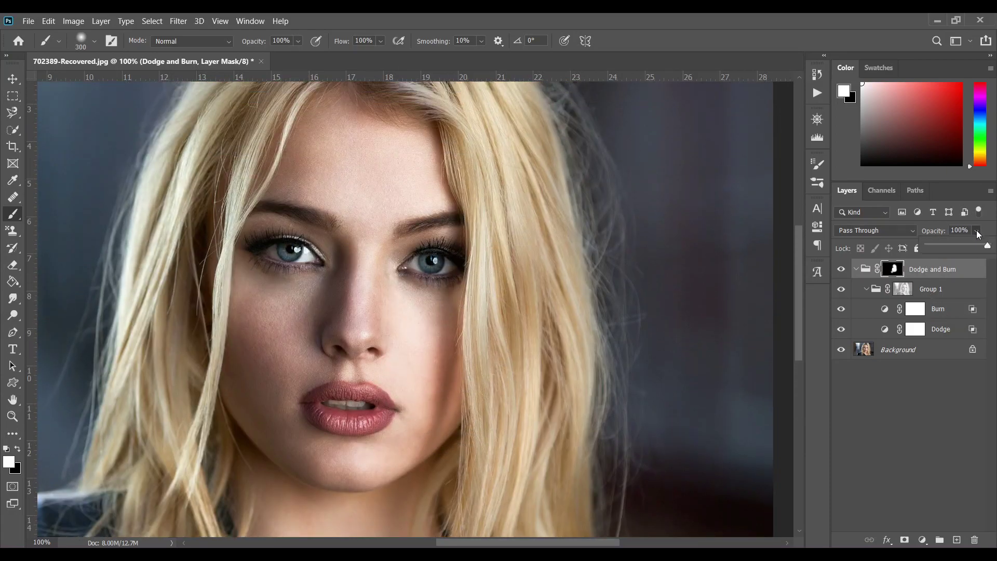
Step: Set the Dodge and Burn group's opacity to 43% and compare the portrait with the group hidden and shown
drag(961, 242, 953, 245)
click(841, 270)
click(843, 271)
click(843, 270)
click(843, 270)
click(842, 270)
click(842, 270)
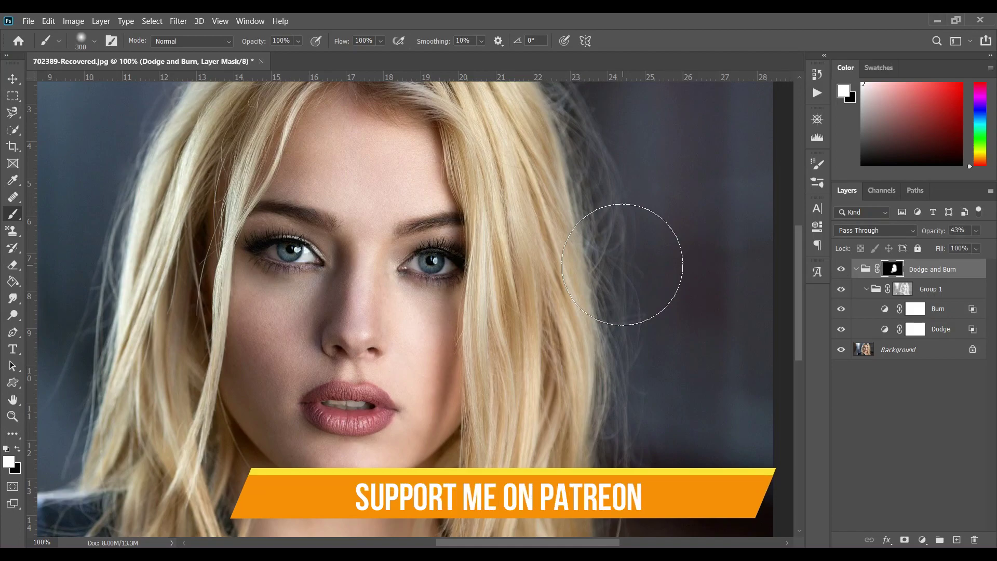
Step: Set the Dodge and Burn group's opacity to 45% and compare the portrait with the group hidden and shown
click(975, 235)
text(45)
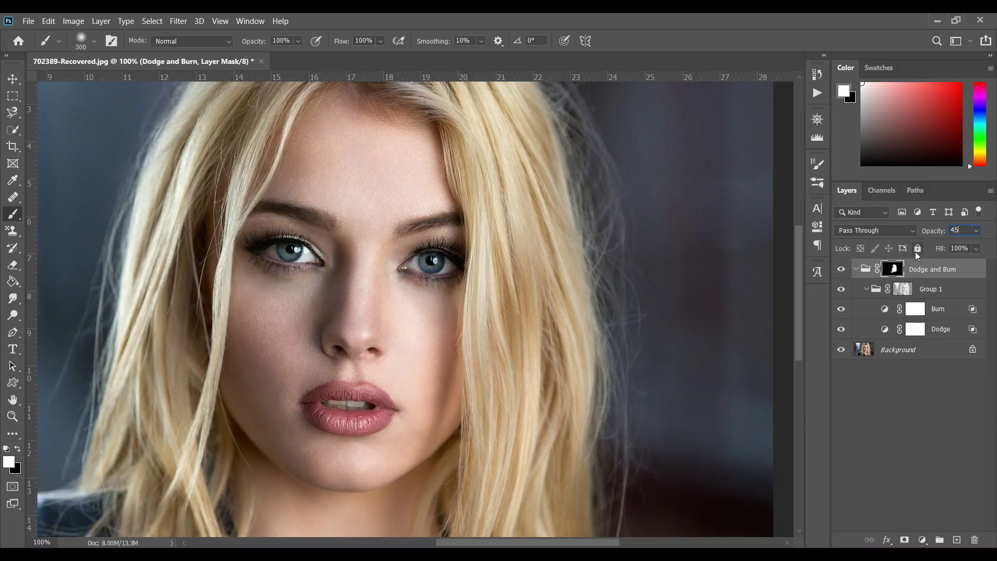
key(Return)
click(925, 271)
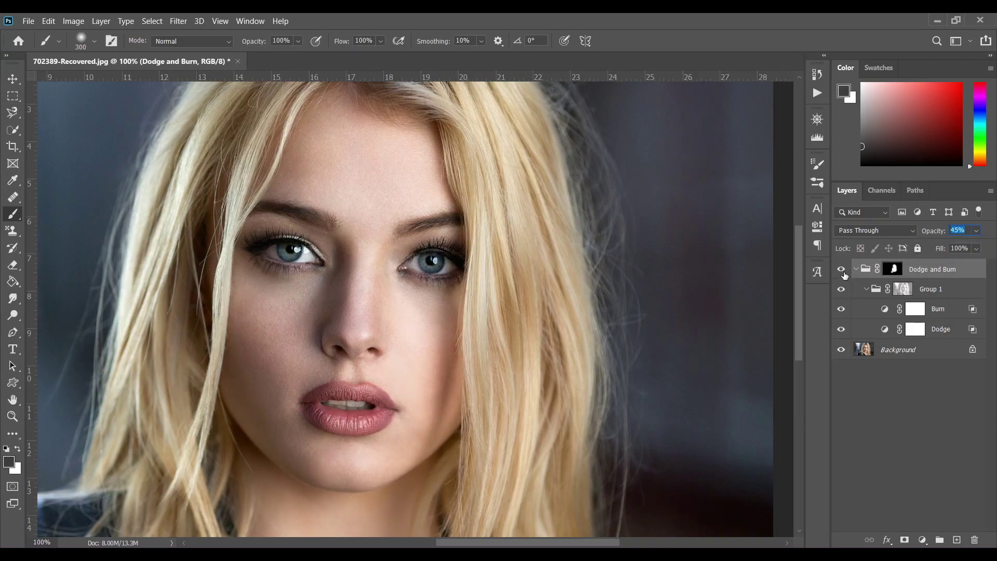
click(842, 270)
click(841, 270)
Step: Paint white over the neck and upper chest on the Dodge and Burn group's mask with a 200 px brush, then collapse the group
scroll(340, 415, down, 5)
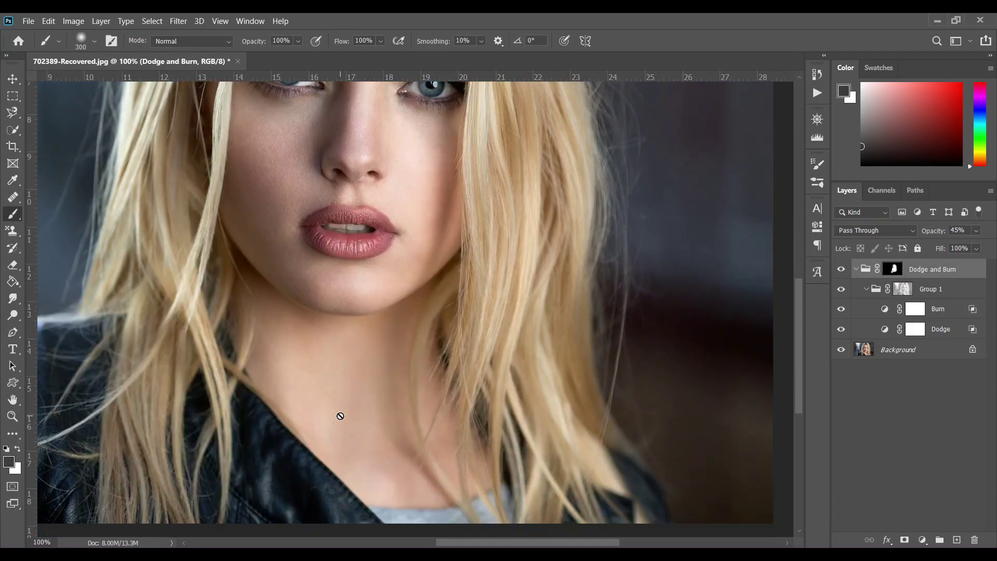
click(888, 268)
key(x)
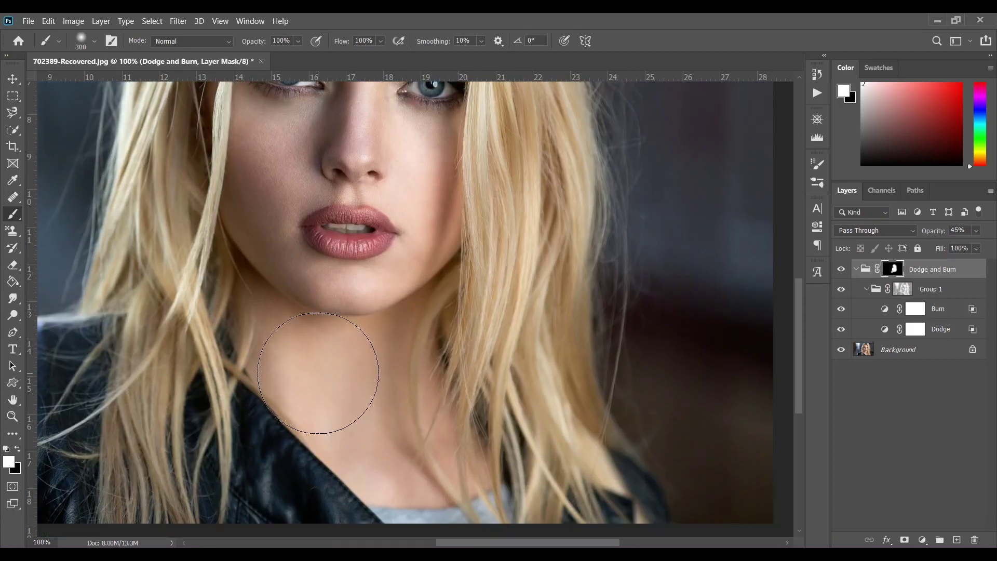
key(bracketleft)
key(bracketleft)
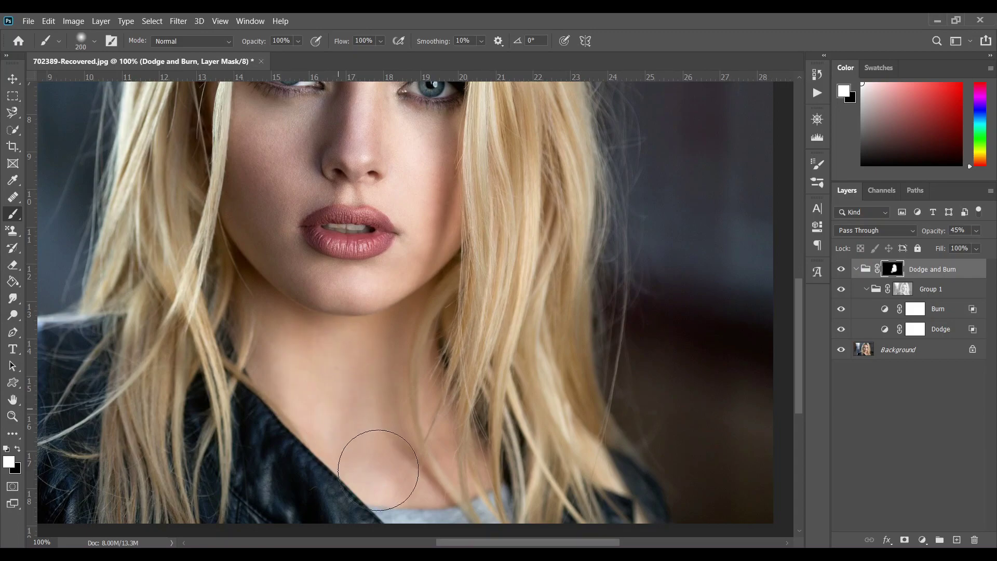
scroll(368, 322, up, 5)
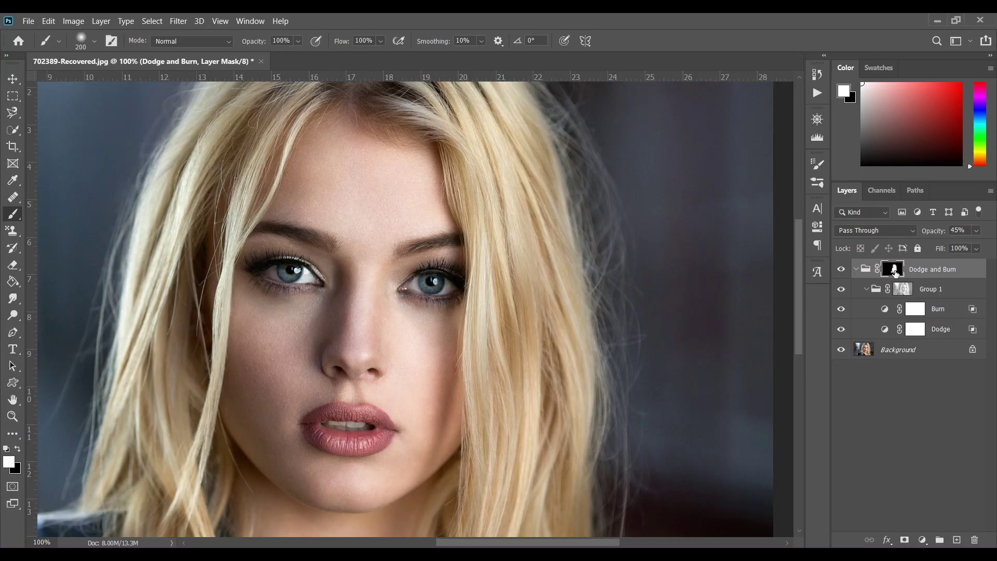
click(857, 269)
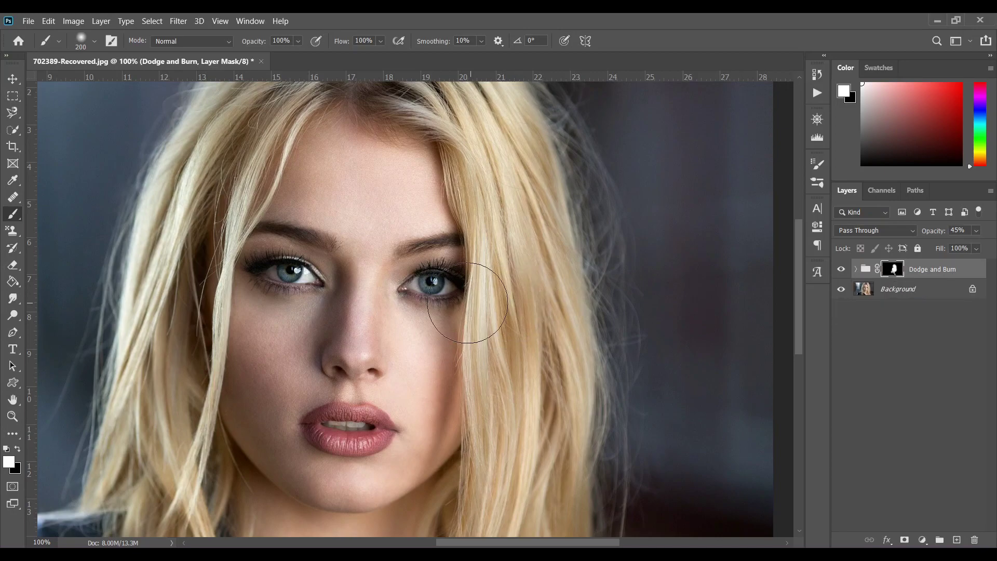
Step: Add a Curves adjustment layer above the Dodge and Burn group with its upper curve raised strongly, and invert its mask to black
key(v)
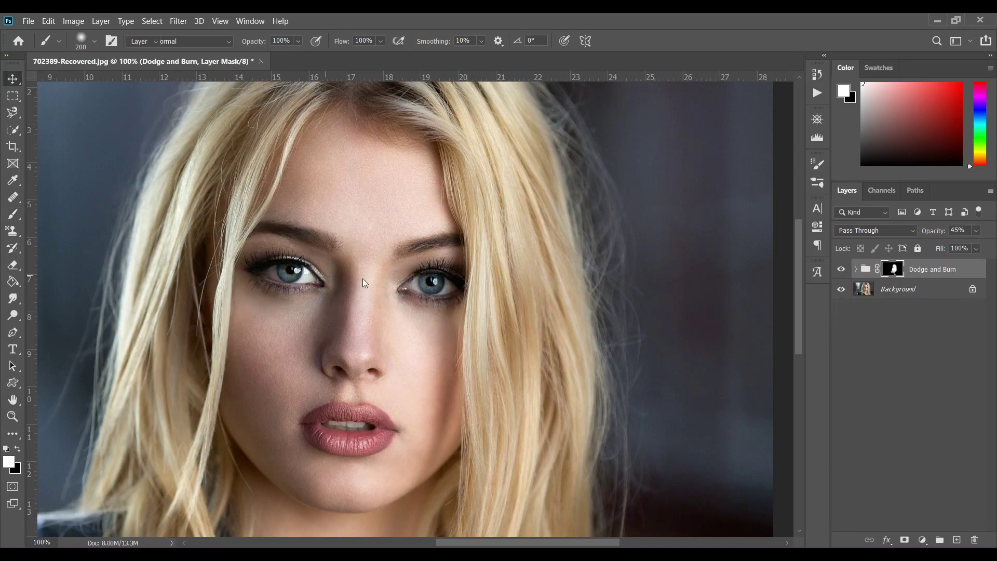
key(alt+v)
key(Escape)
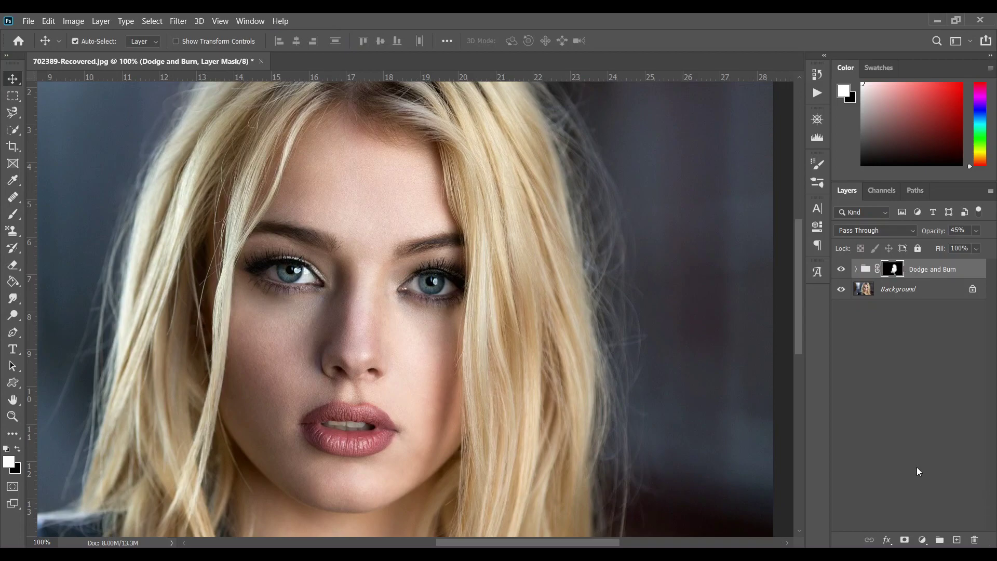
click(923, 539)
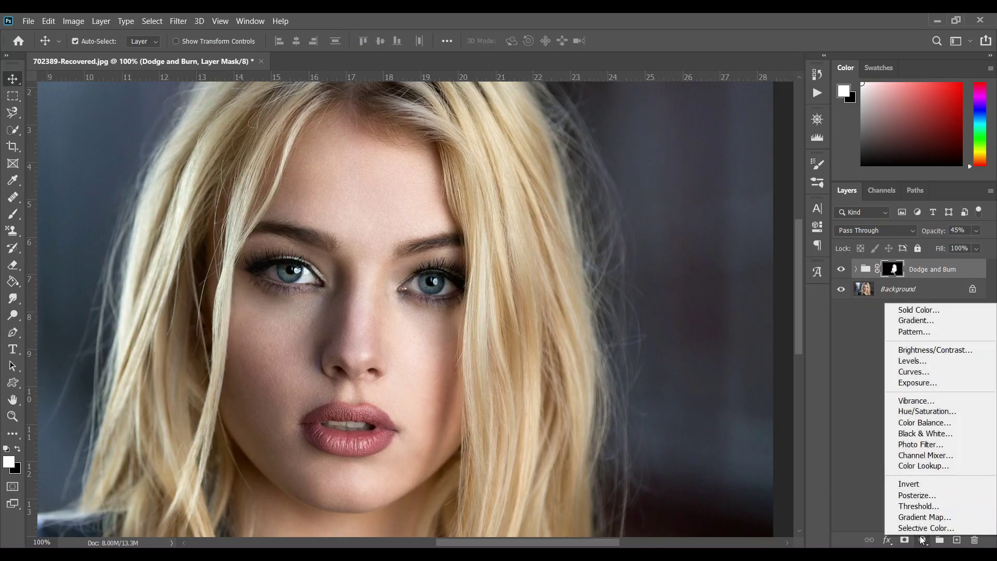
click(924, 374)
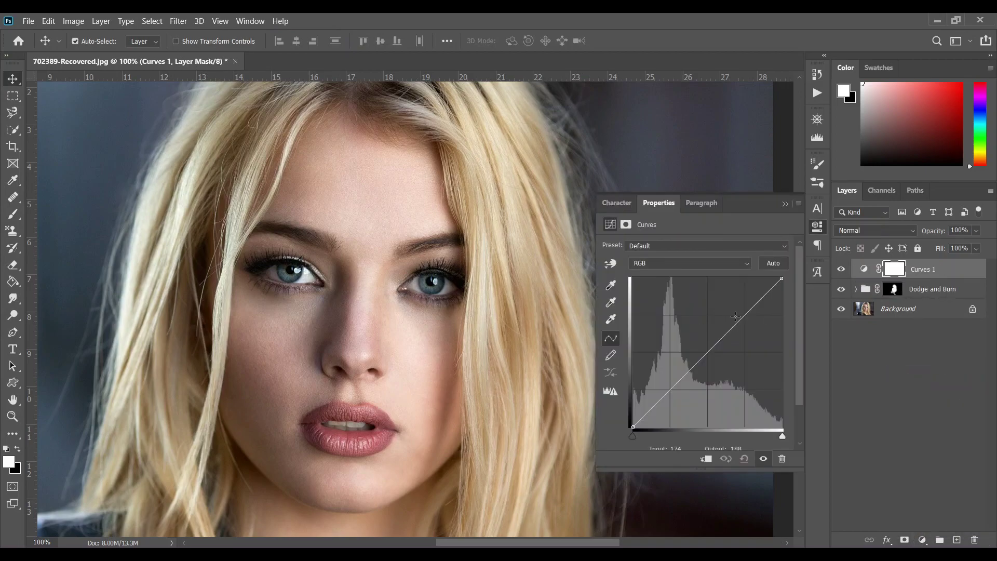
drag(747, 308, 741, 286)
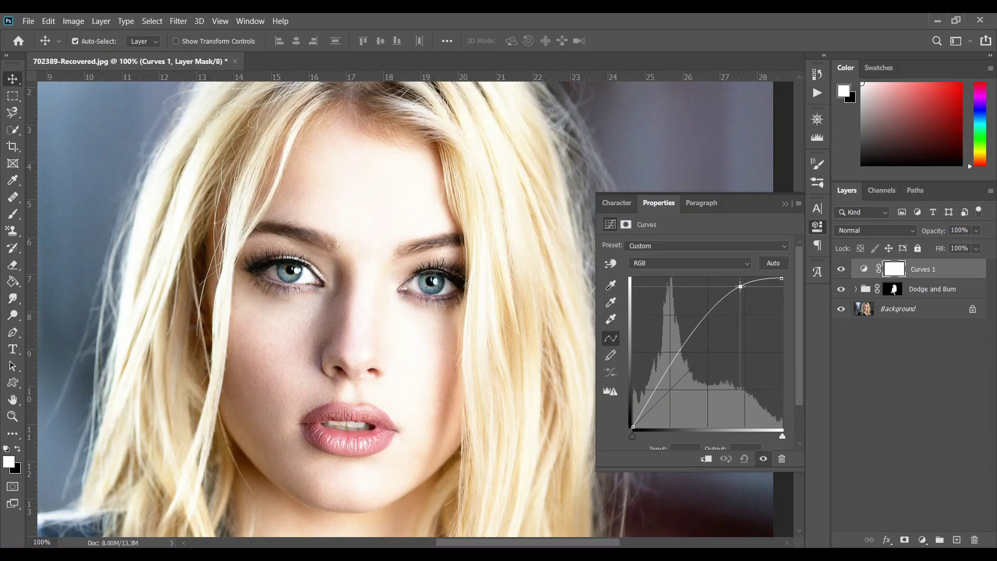
click(785, 204)
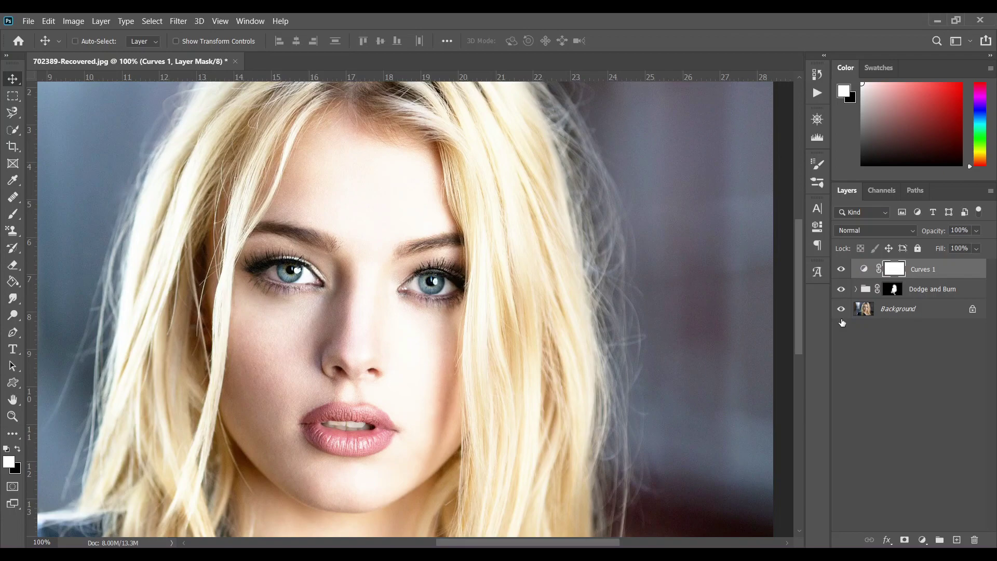
key(ctrl+i)
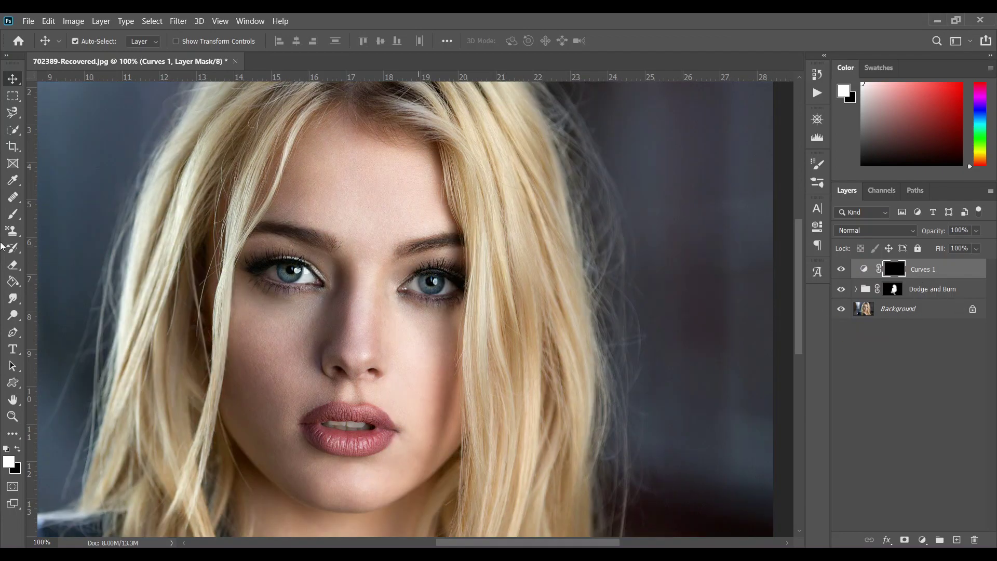
Step: Set up the Brush tool with a size of 171 px and a moderately increased hardness
click(13, 214)
click(94, 41)
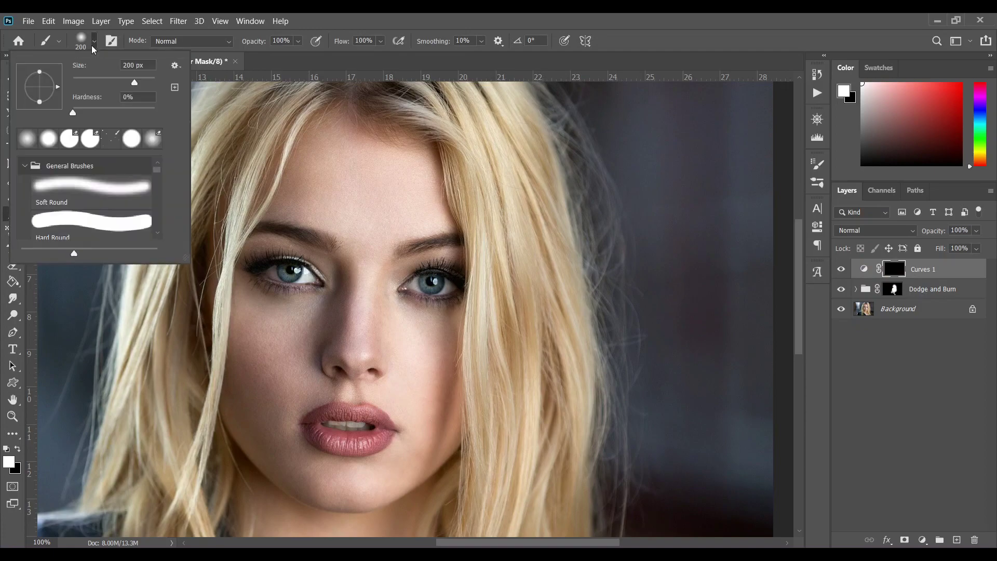
drag(126, 88, 129, 87)
drag(73, 113, 105, 113)
click(644, 35)
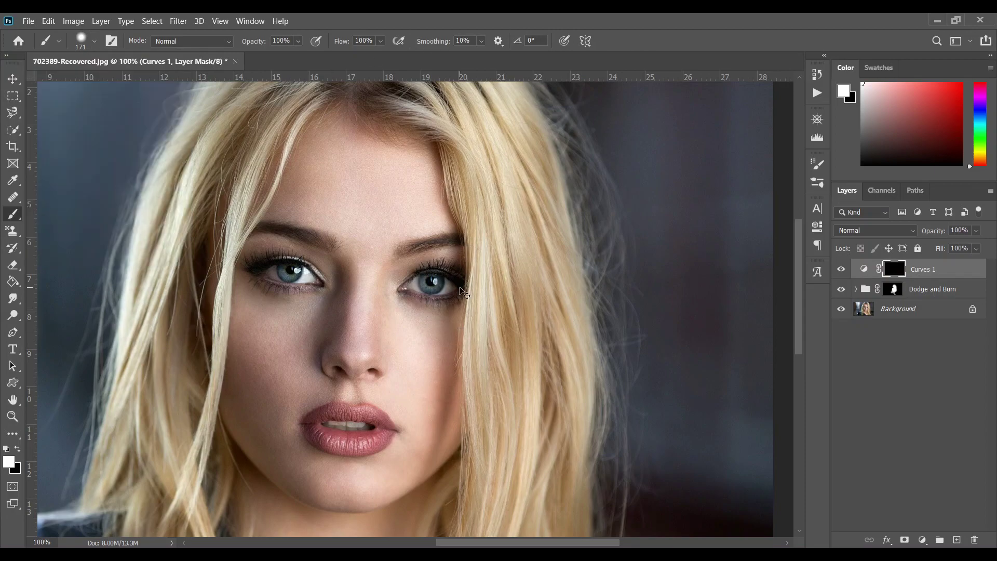
Step: Shrink the brush to about 45 px and paint white over the iris beside the hair on the Curves 1 mask
key(ctrl+plus)
key(bracketleft)
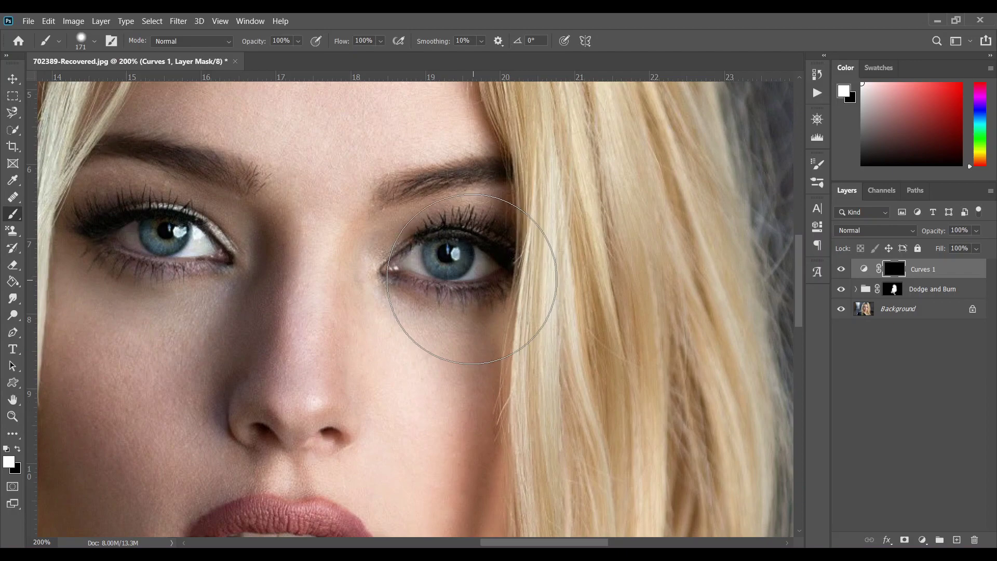
key(bracketleft)
key(bracketleft)
key(bracketleft)
key(bracketleft)
key(bracketleft)
key(bracketleft)
key(bracketleft)
key(bracketleft)
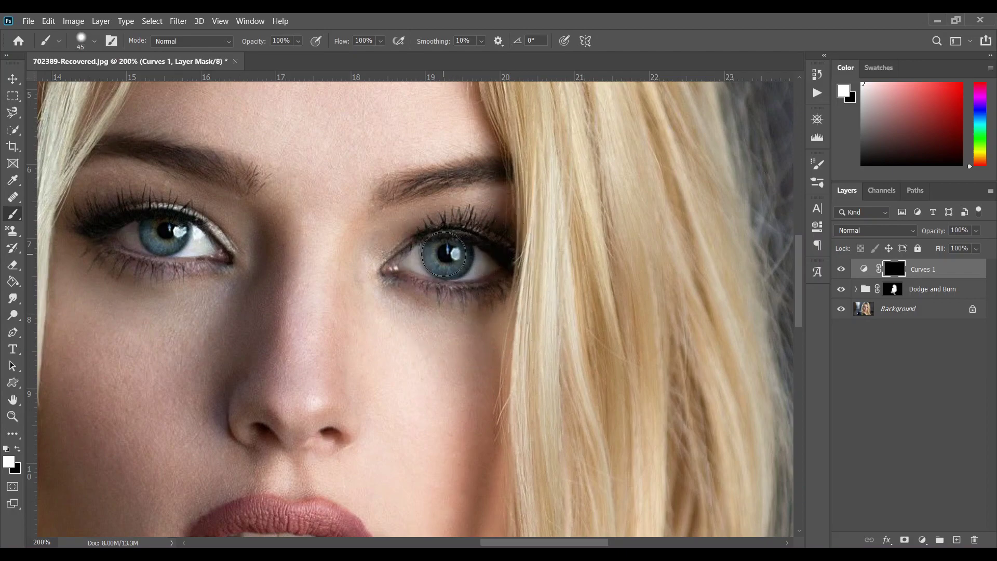
key(bracketleft)
key(bracketright)
click(447, 255)
key(bracketleft)
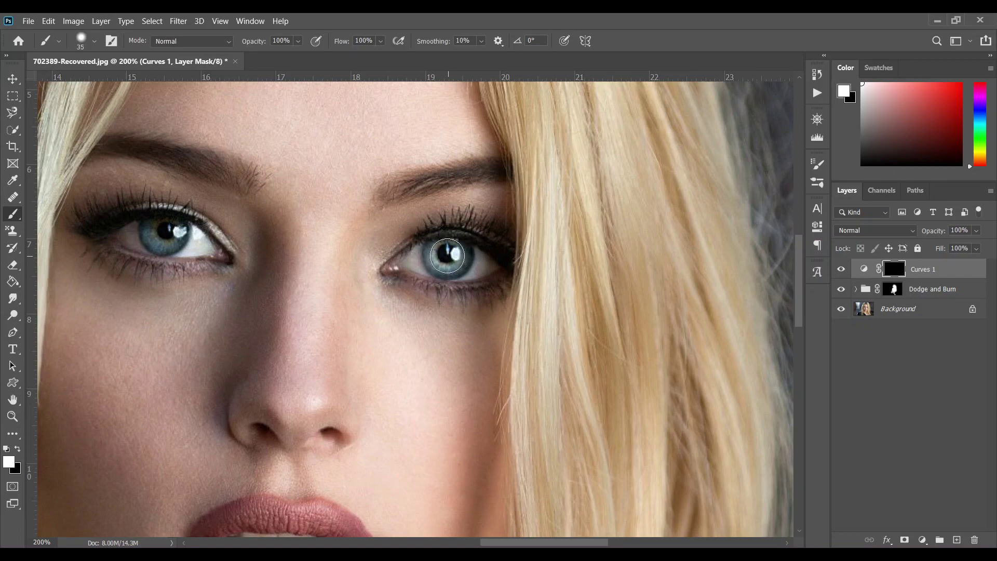
Step: Brighten the other iris by painting white over it on the Curves 1 mask with a 35 px brush
click(164, 232)
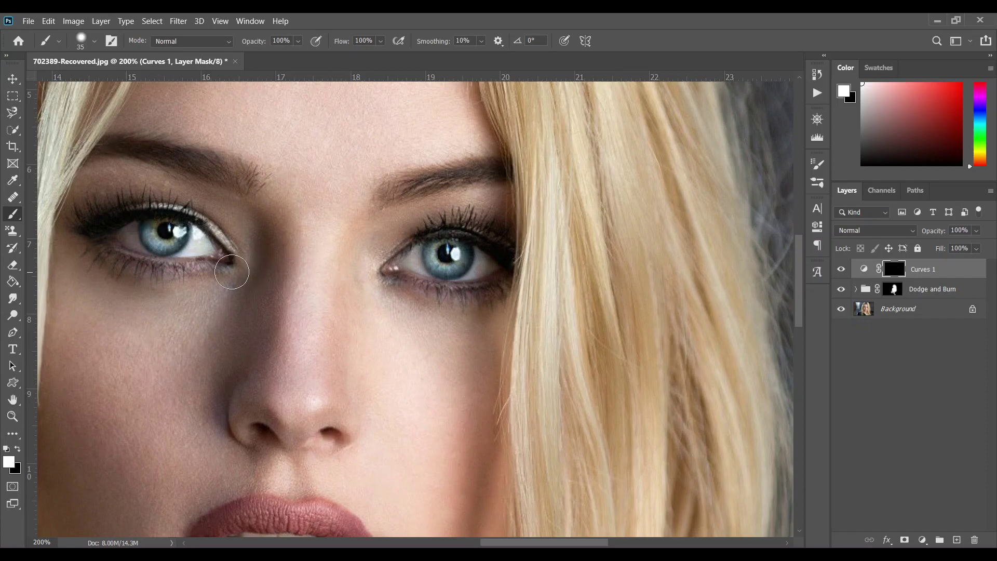
key(bracketright)
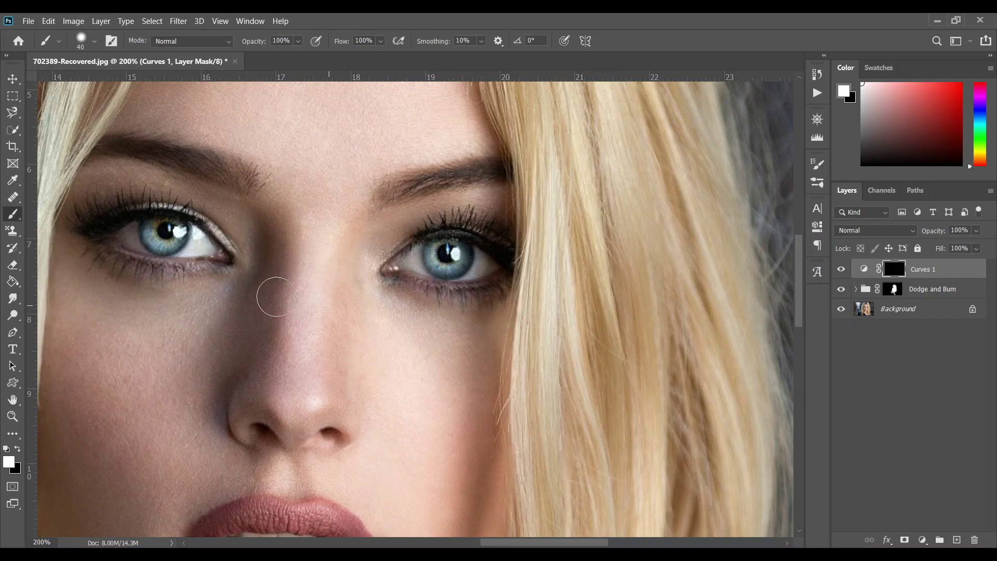
key(bracketleft)
key(bracketleft)
key(bracketleft)
Step: Compare the eyes with the Curves 1 layer hidden and shown, and adjust the brush size to 35 px
click(843, 269)
click(843, 269)
click(843, 269)
click(842, 269)
key(bracketright)
key(bracketright)
key(bracketright)
key(bracketright)
key(bracketright)
Step: Set the Curves 1 layer's opacity to 80% and compare the whole portrait with the Curves 1 layer and Dodge and Burn group hidden and shown
key(ctrl+0)
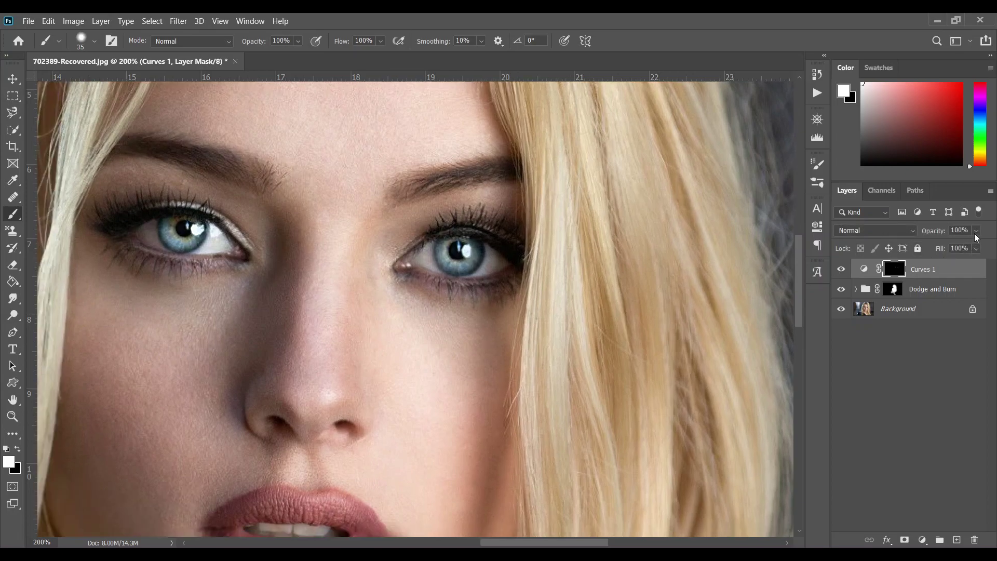
click(977, 231)
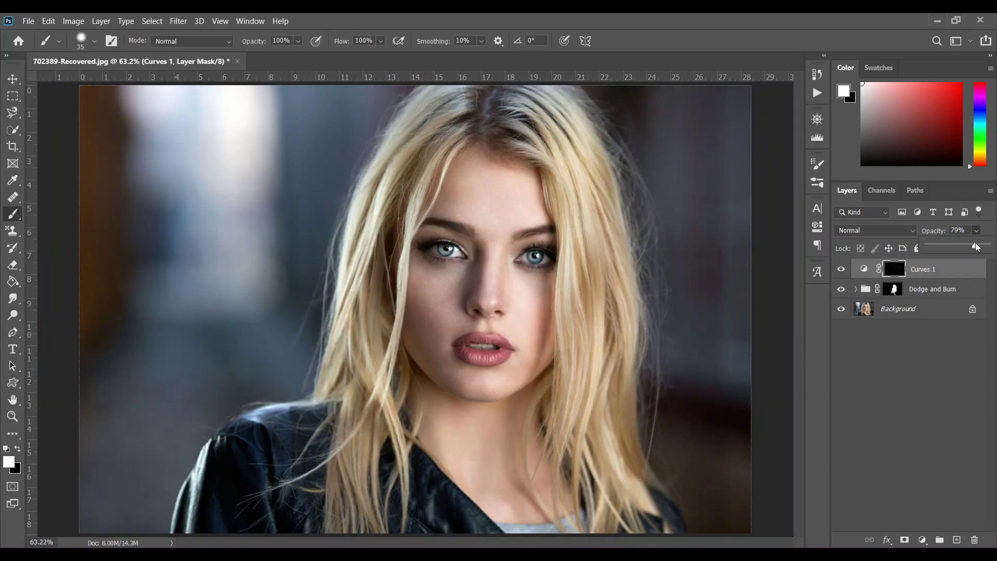
click(841, 269)
click(841, 269)
click(841, 289)
click(841, 269)
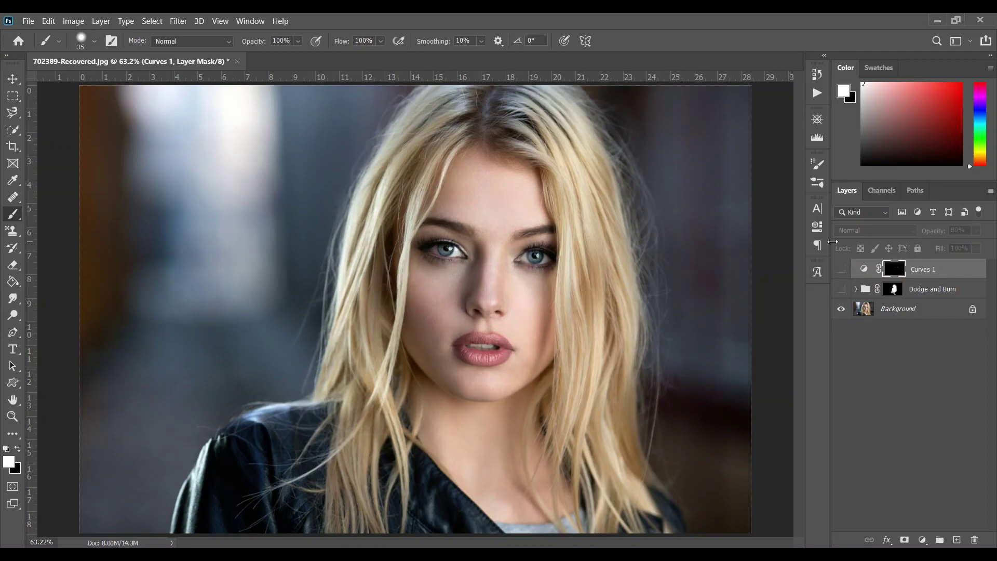
click(841, 269)
click(841, 289)
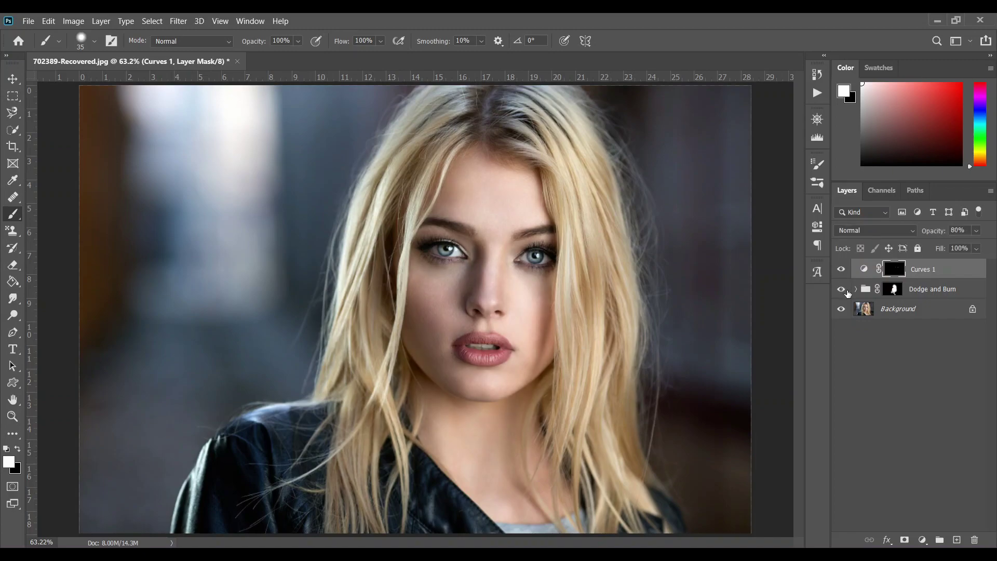
Step: Stamp all visible layers into a new layer above Curves 1 and convert it to a smart object
click(946, 278)
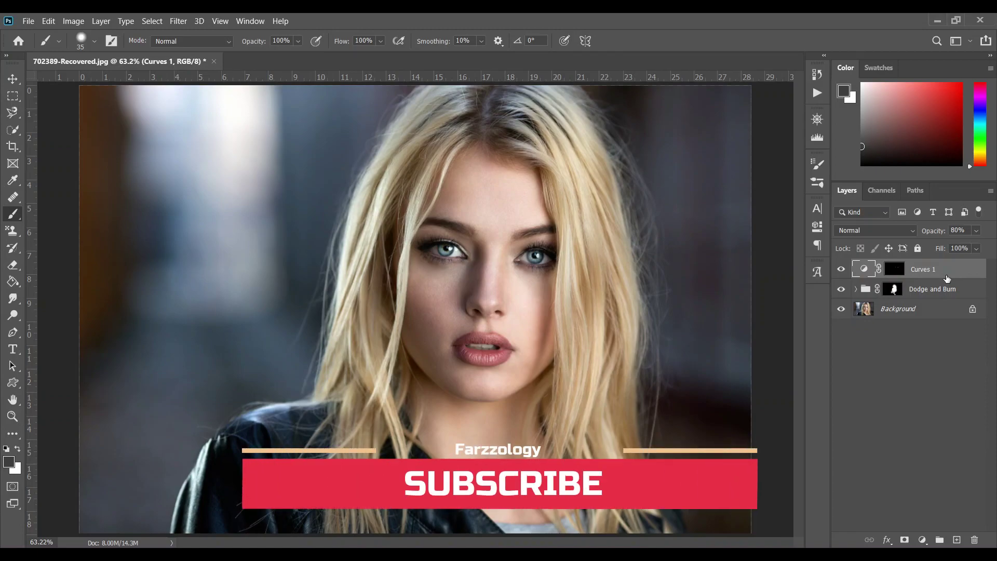
key(ctrl+shift+alt+e)
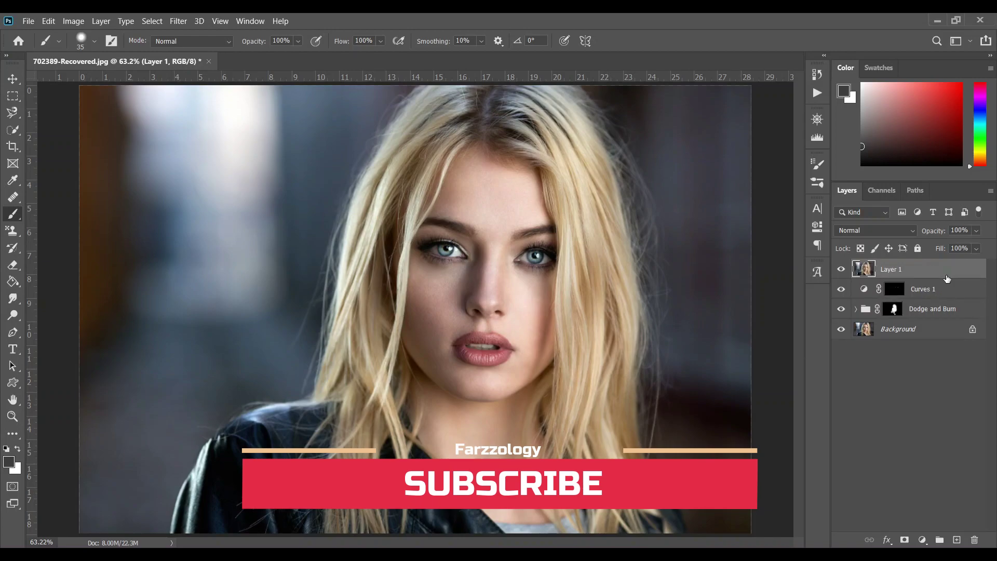
right_click(946, 275)
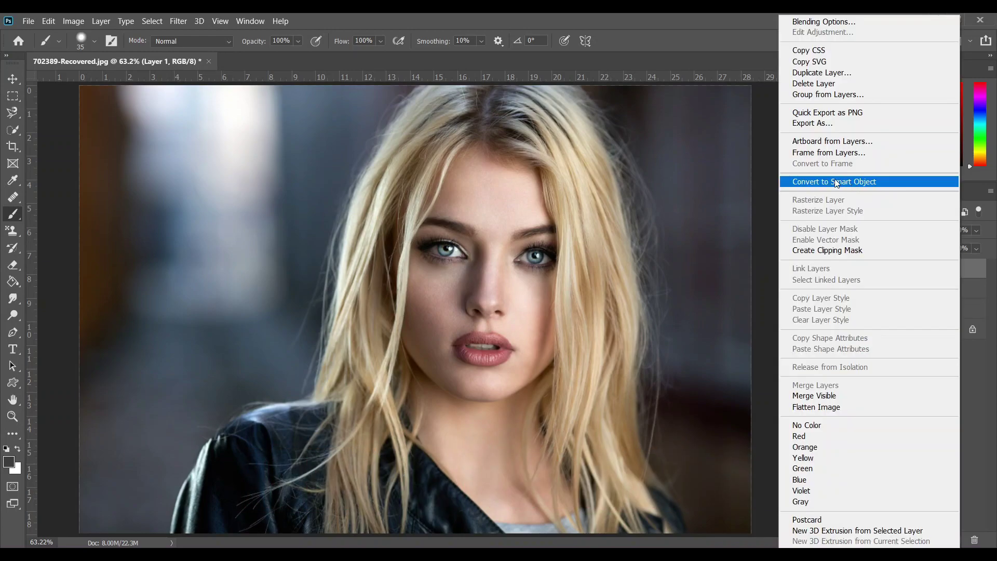
click(862, 181)
Step: Open the Camera Raw Filter on the merged layer and set Temperature to +5 and Tint to +4
click(178, 21)
click(255, 93)
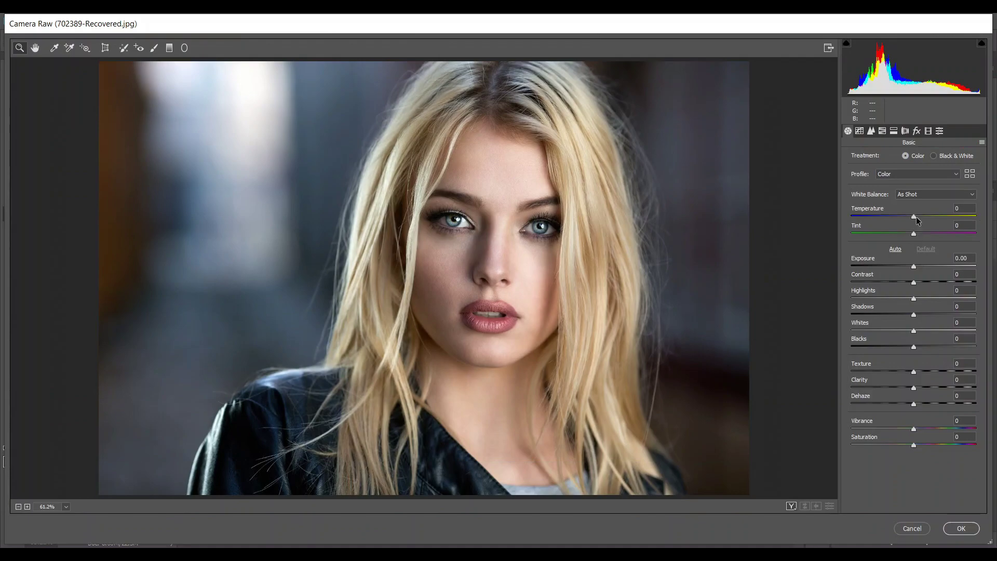
drag(916, 217, 918, 218)
drag(917, 219, 918, 219)
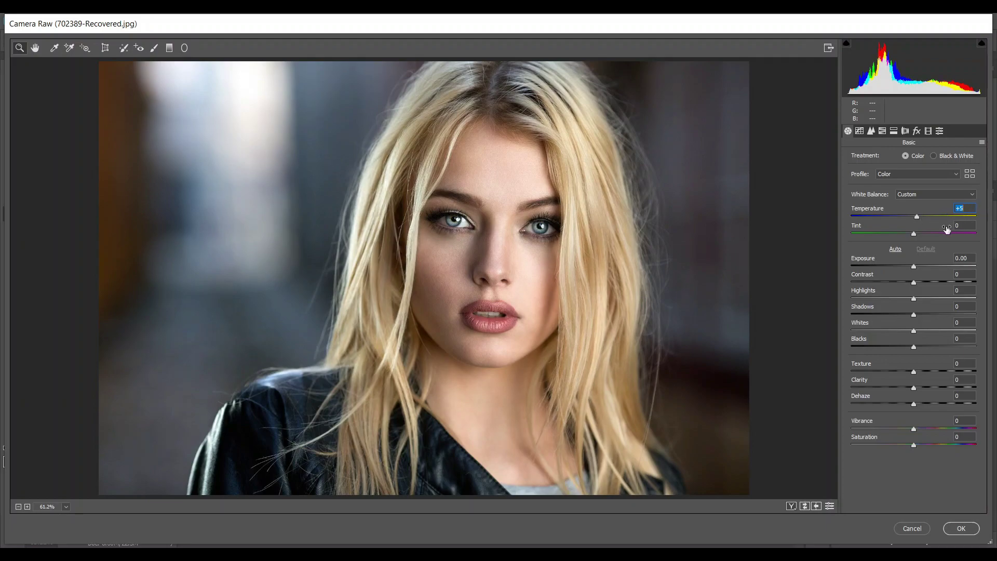
drag(916, 233, 916, 232)
Step: Set Exposure to +0.10, Contrast to +6 and Highlights to -75 in the Camera Raw basic adjustments
click(914, 266)
key(Up)
key(Up)
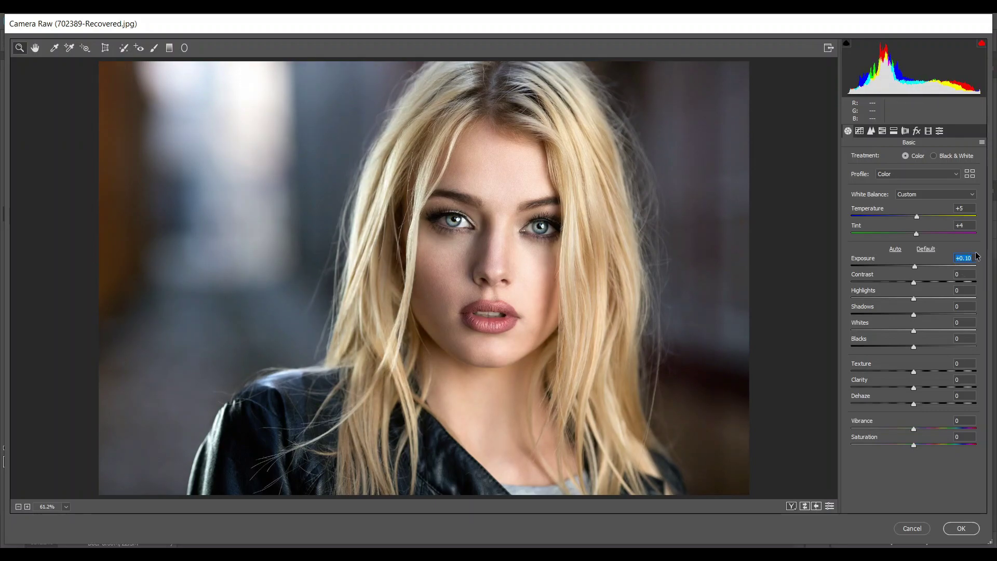
drag(914, 281, 921, 282)
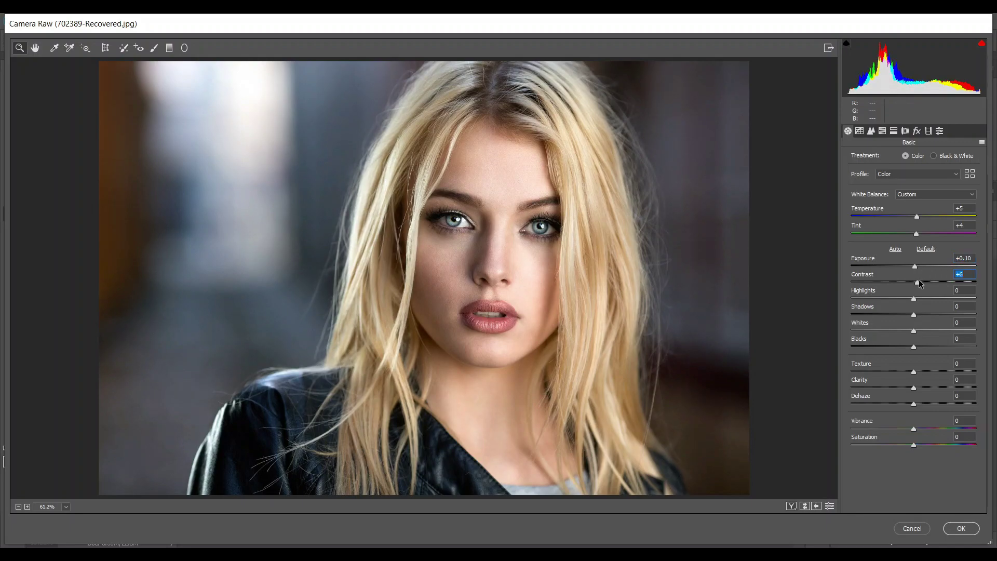
drag(878, 299, 868, 297)
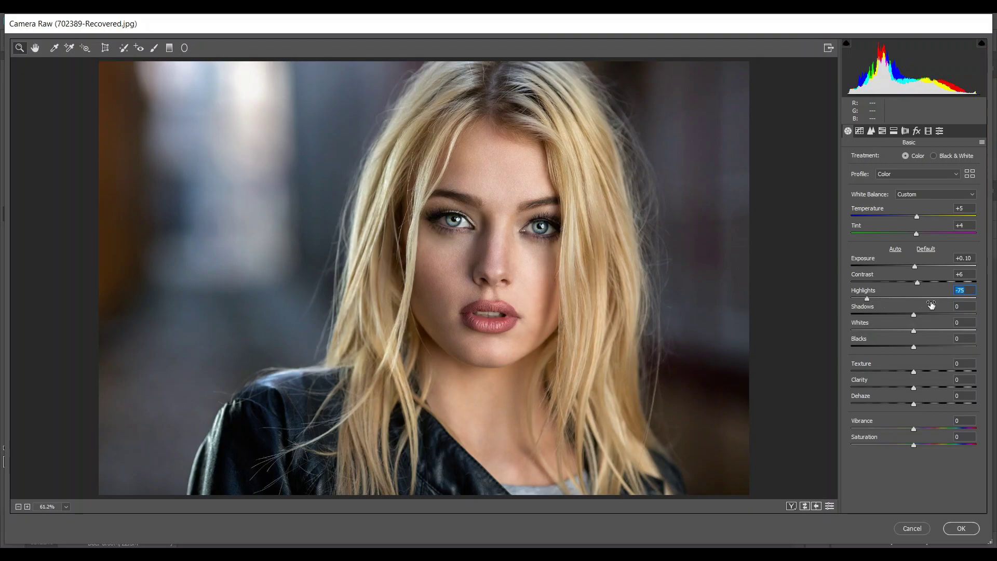
Step: Set Shadows to +60, Whites to +15, Clarity to +6 and Dehaze to +7 in the Camera Raw basic adjustments
click(945, 315)
drag(945, 314, 922, 328)
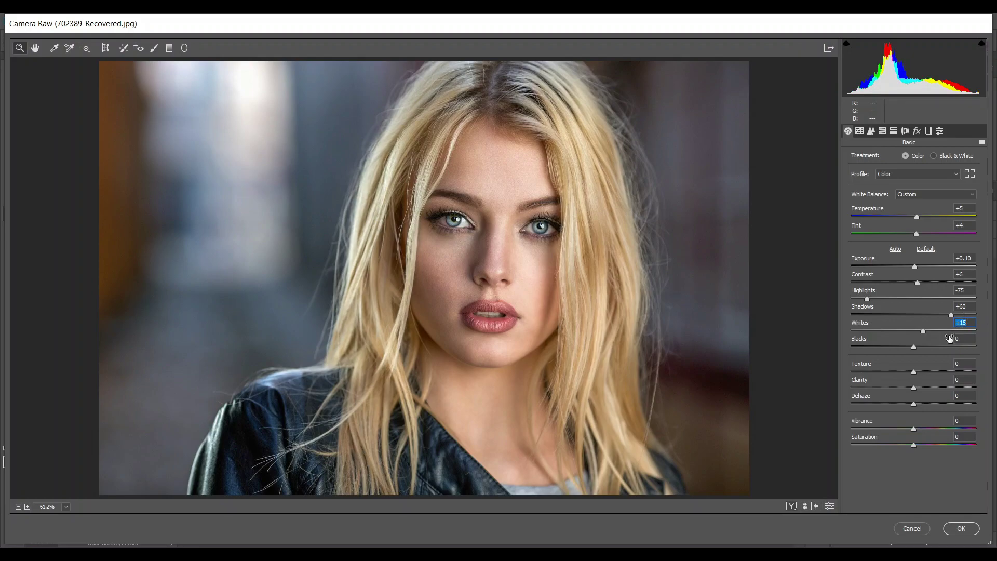
click(917, 387)
click(920, 405)
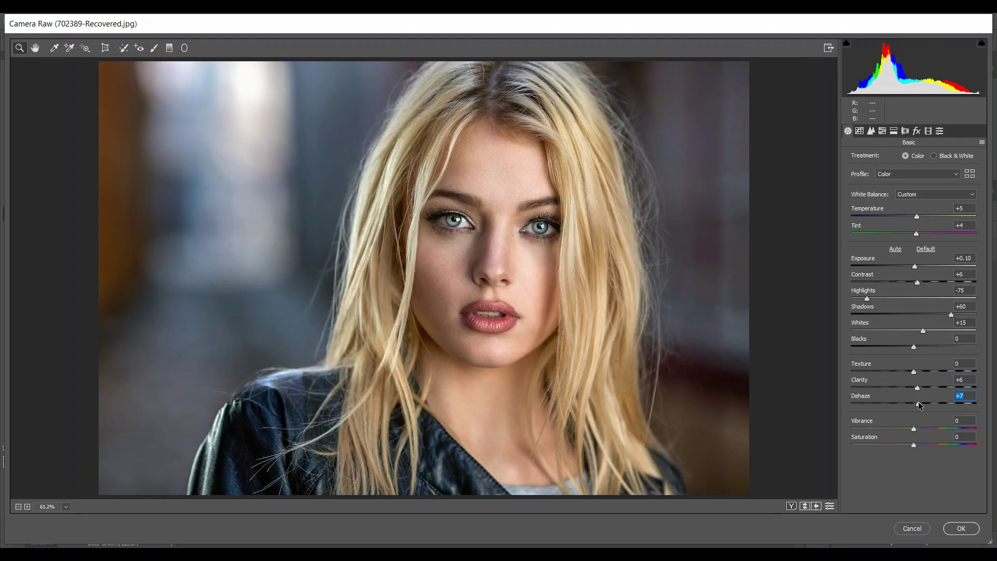
Step: Set Dehaze to +10 and Saturation to -4 in the Camera Raw basic adjustments
key(Up)
key(Up)
click(913, 445)
Step: Shape the RGB point tone curve with input/output points at 0/15, 96/97 and 188/192
click(860, 131)
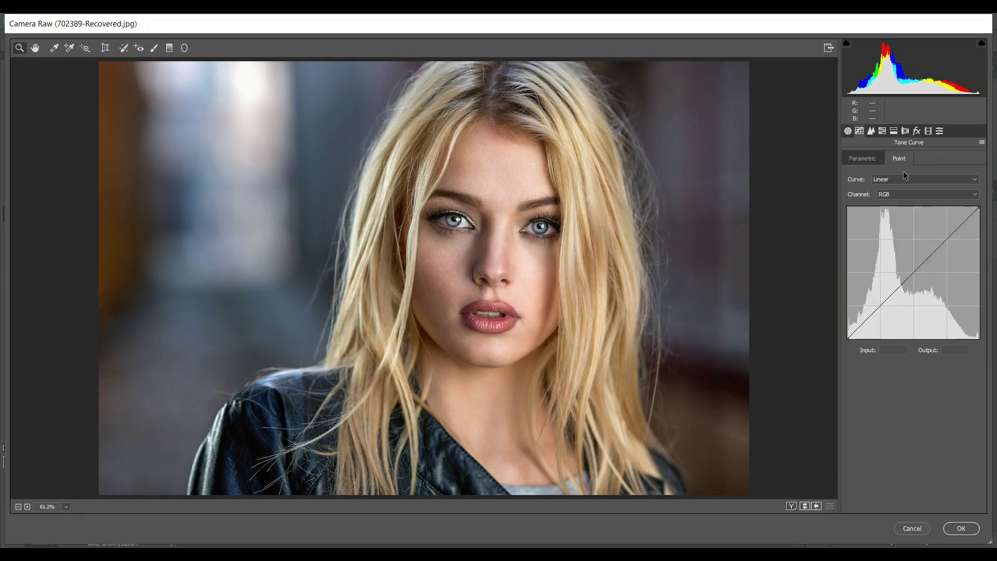
click(904, 196)
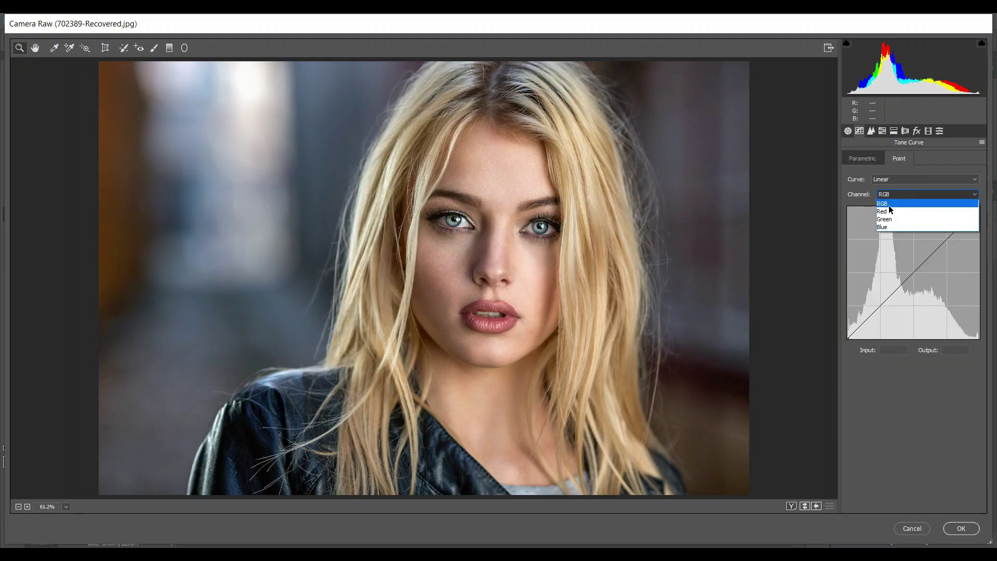
click(890, 204)
drag(849, 337, 847, 333)
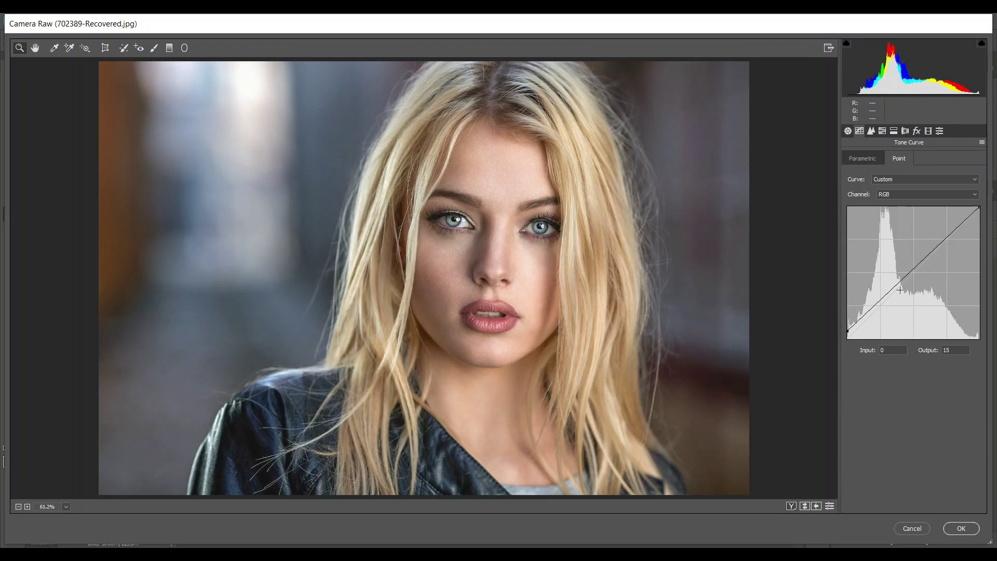
click(882, 303)
drag(882, 303, 897, 289)
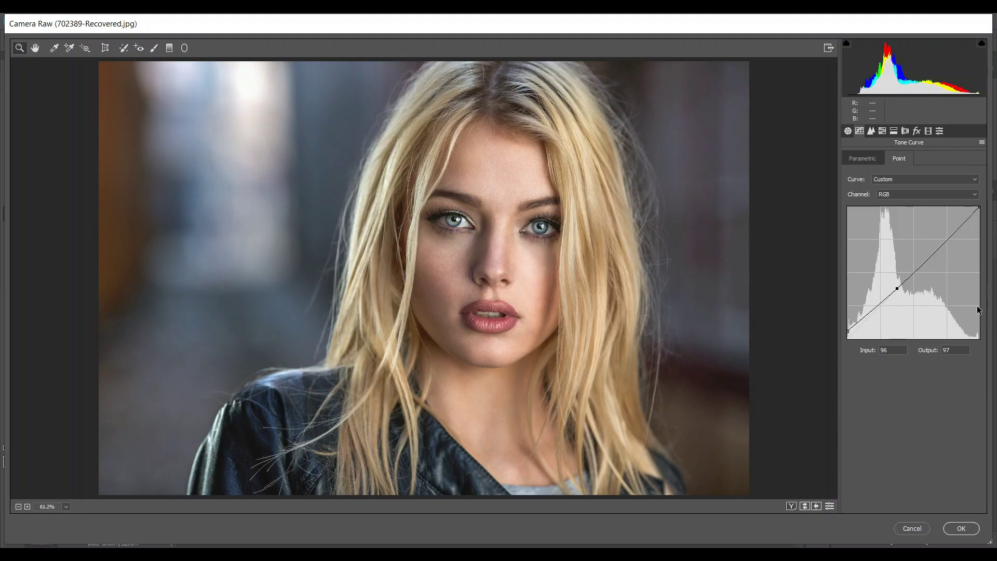
click(948, 238)
drag(948, 238, 944, 239)
key(Right)
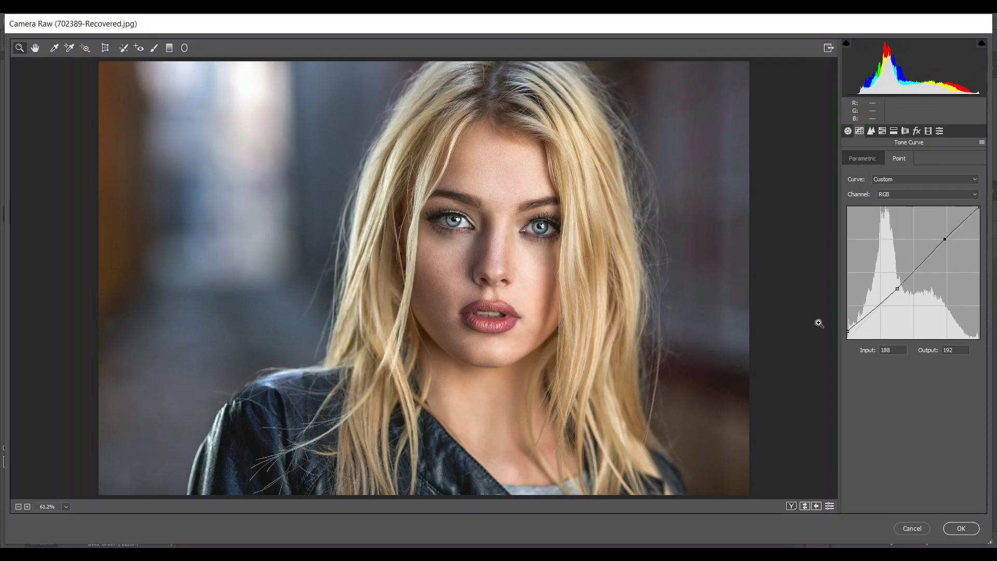
Step: Add a midtone point to the Red channel tone curve and lower it to input 122, output 117
click(915, 195)
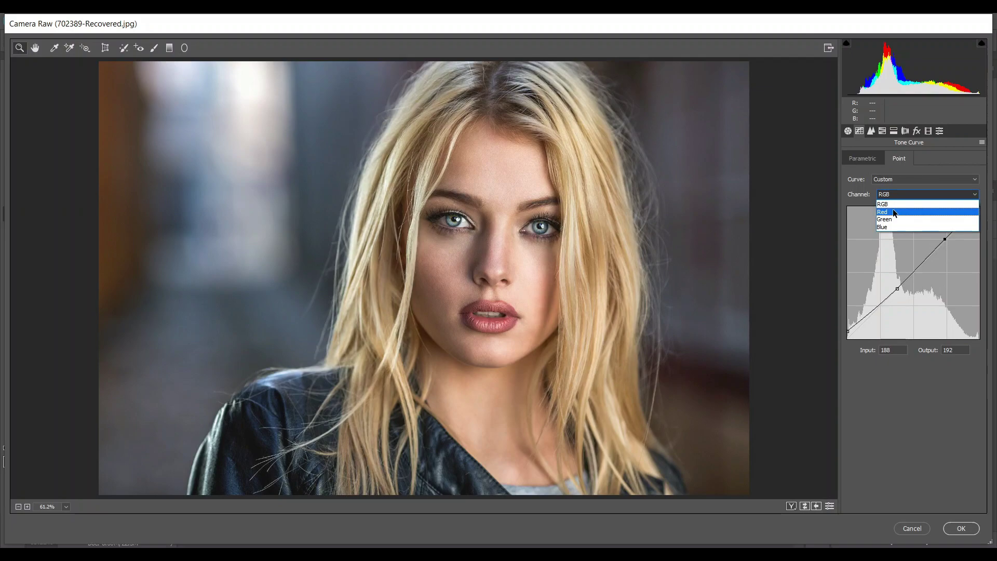
click(909, 211)
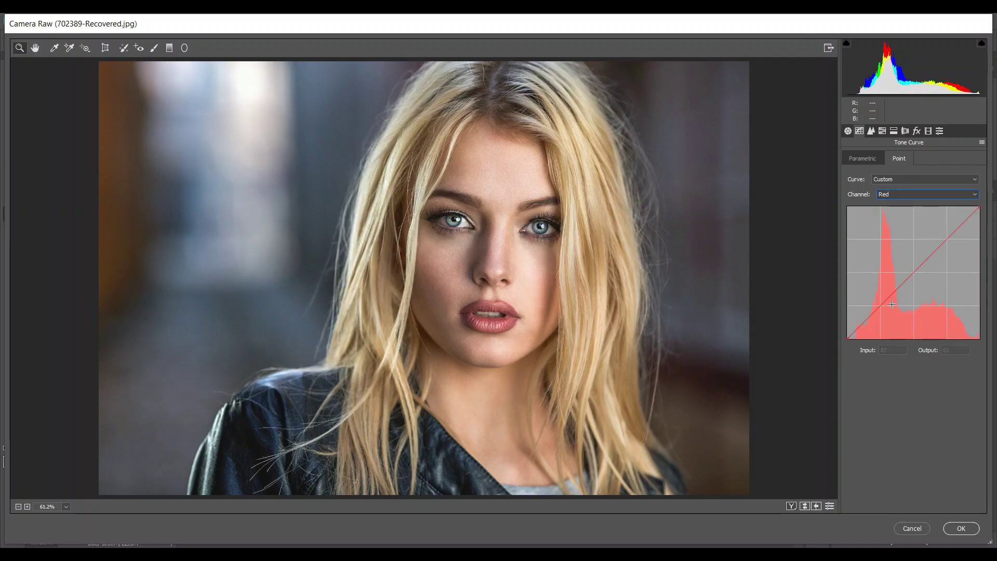
drag(901, 284, 914, 270)
key(Left)
key(Left)
key(Left)
key(Left)
key(Left)
key(Left)
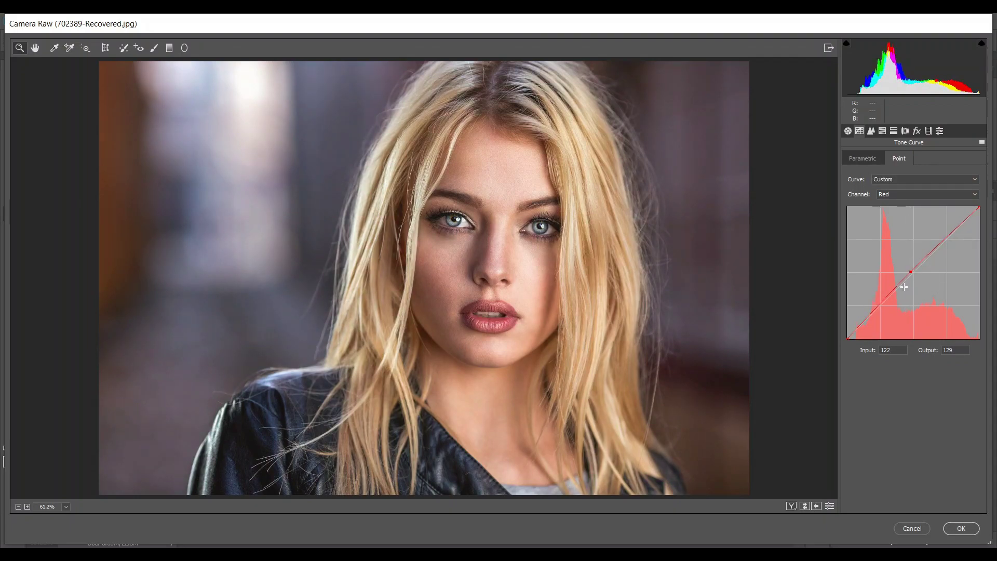
key(Down)
key(Down)
key(Down)
key(Down)
key(Down)
key(Down)
key(Down)
key(Down)
key(Down)
key(Down)
key(Down)
key(Down)
key(Down)
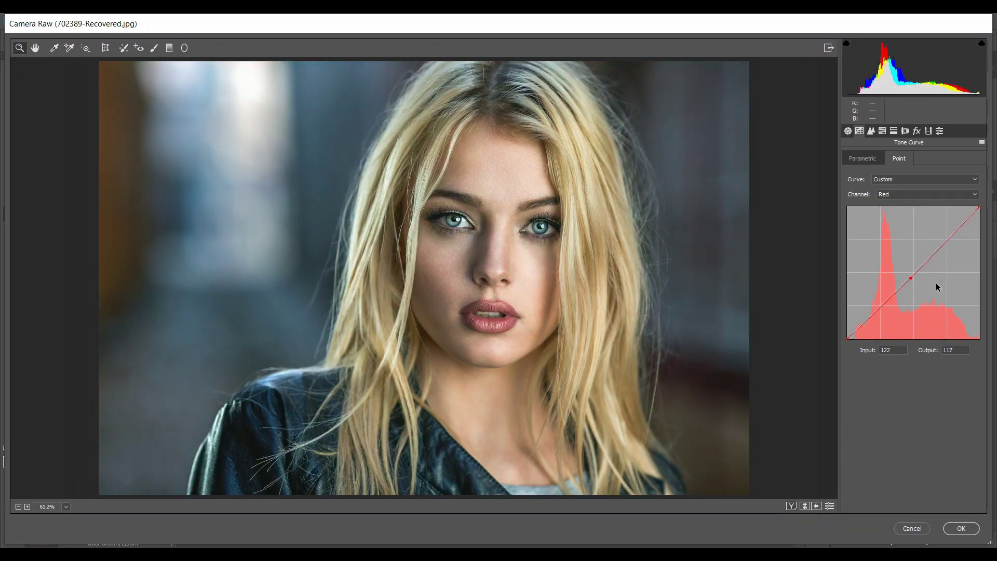
key(Up)
Step: Add a midtone point to the Green channel tone curve and lower it to input 122, output 117
click(922, 193)
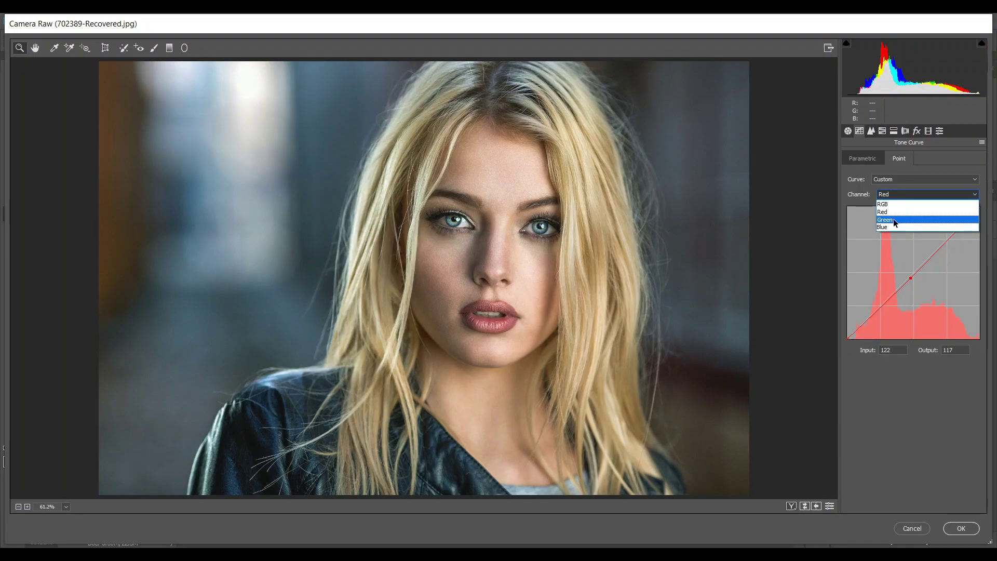
click(896, 221)
click(913, 271)
key(Left)
key(Left)
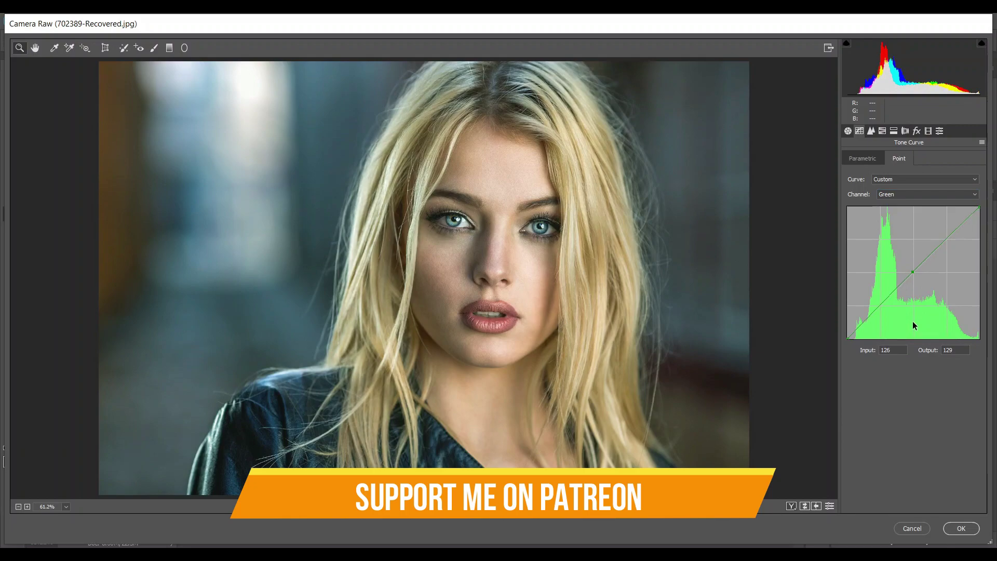
key(Left)
key(Down)
key(Down)
key(Down)
key(Down)
key(Down)
key(Down)
key(Down)
key(Down)
key(Down)
key(Down)
key(Down)
key(Down)
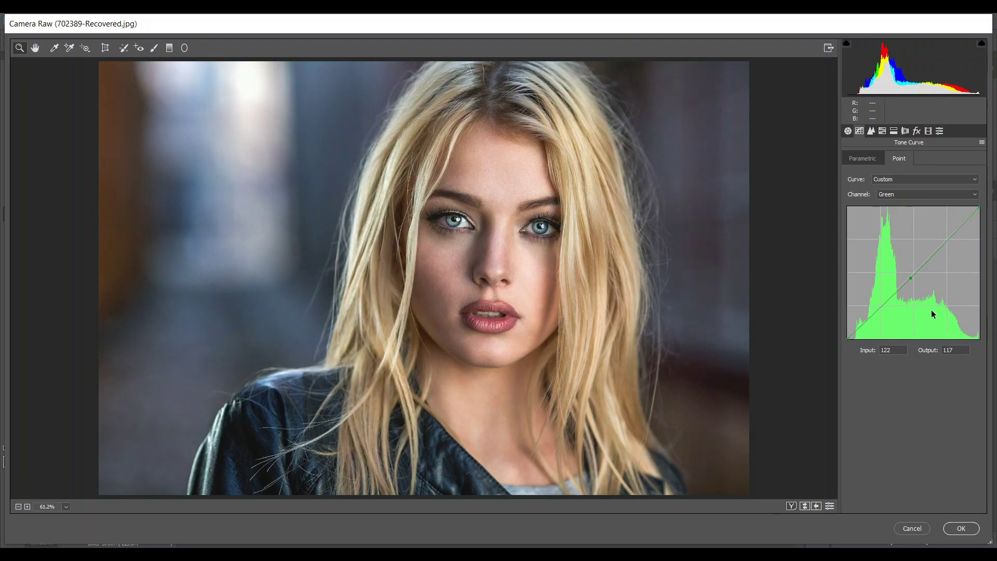
Step: Raise the Blue channel curve's black point to output 19 and anchor its midtones at input 106, output 106
click(906, 197)
click(898, 226)
key(Down)
drag(848, 338, 847, 330)
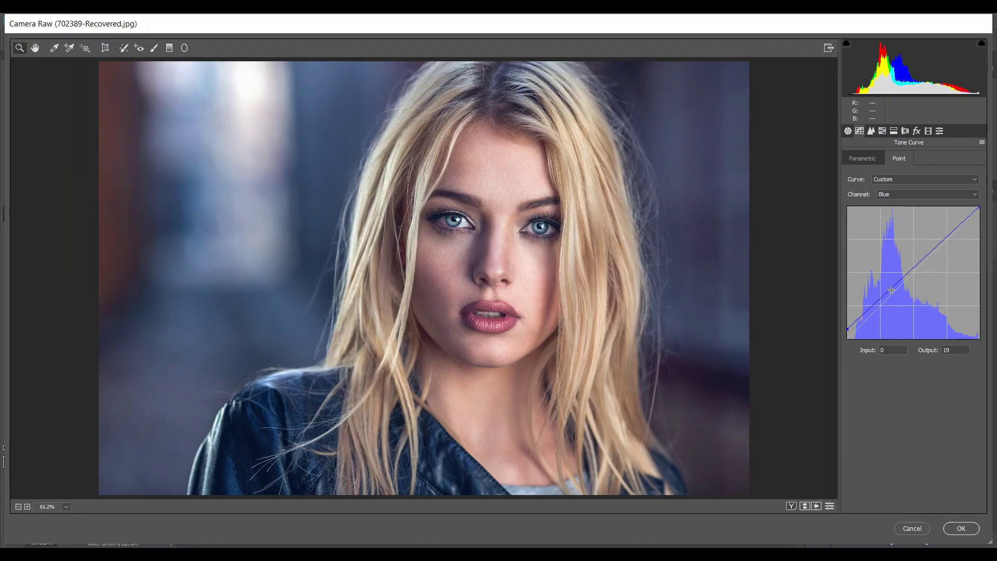
mouse_move(892, 290)
mouse_down()
mouse_move(927, 259)
mouse_move(903, 284)
mouse_up()
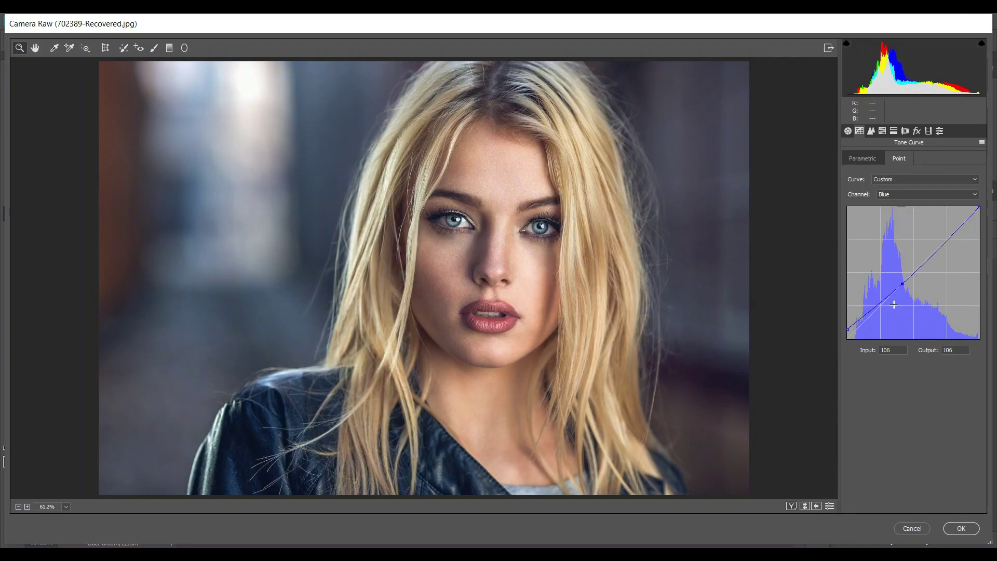
click(889, 349)
double_click(889, 350)
Step: Set the sharpening Amount to 10, with Luminance noise reduction at 15 and Color noise reduction at 10
click(870, 133)
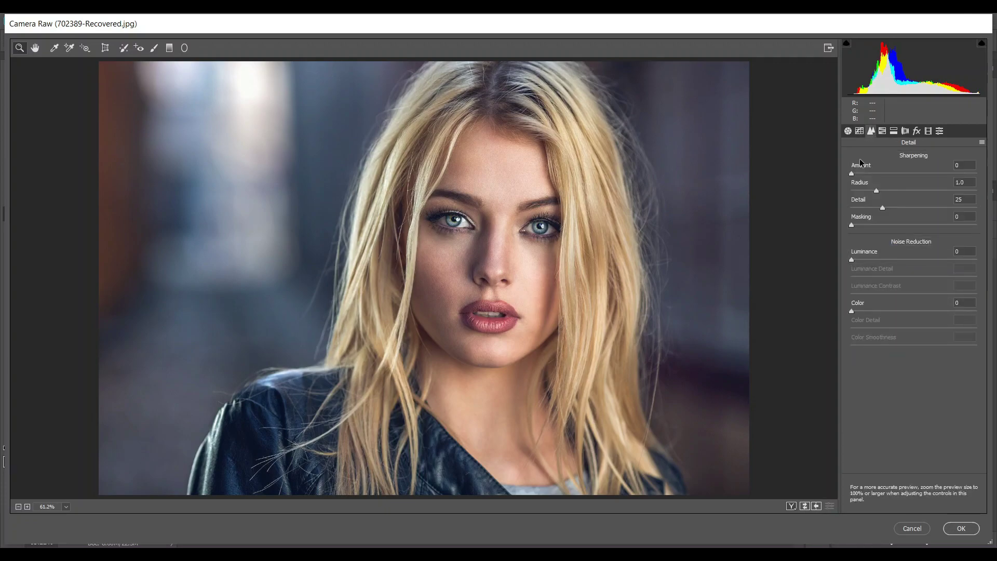
drag(866, 174, 858, 174)
click(864, 259)
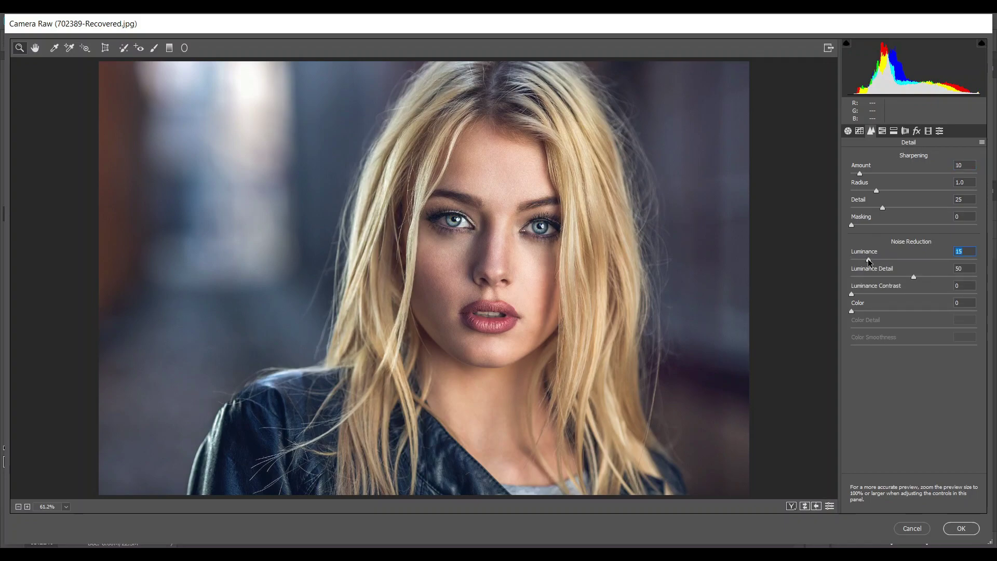
click(862, 310)
drag(862, 311, 864, 309)
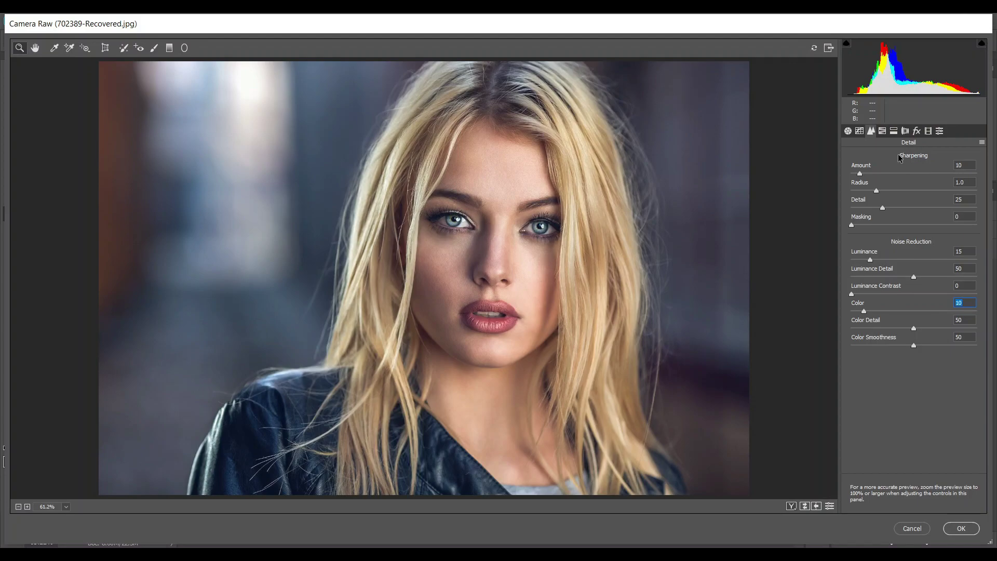
Step: Set the HSL hues to Reds +50, Oranges -8, Yellows -18, Greens -34, Aquas +33 and Blues -40
click(883, 132)
click(856, 158)
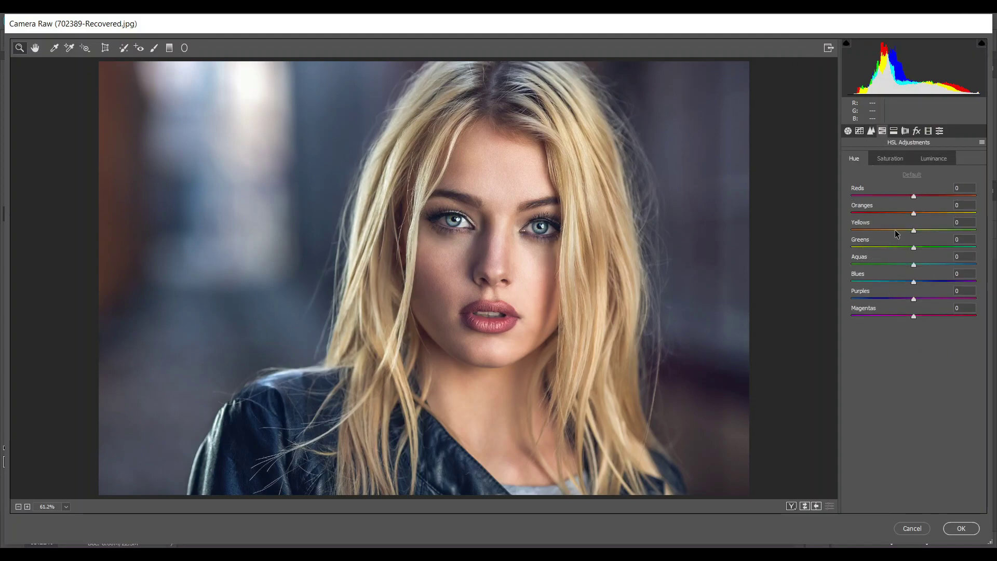
drag(921, 196, 937, 195)
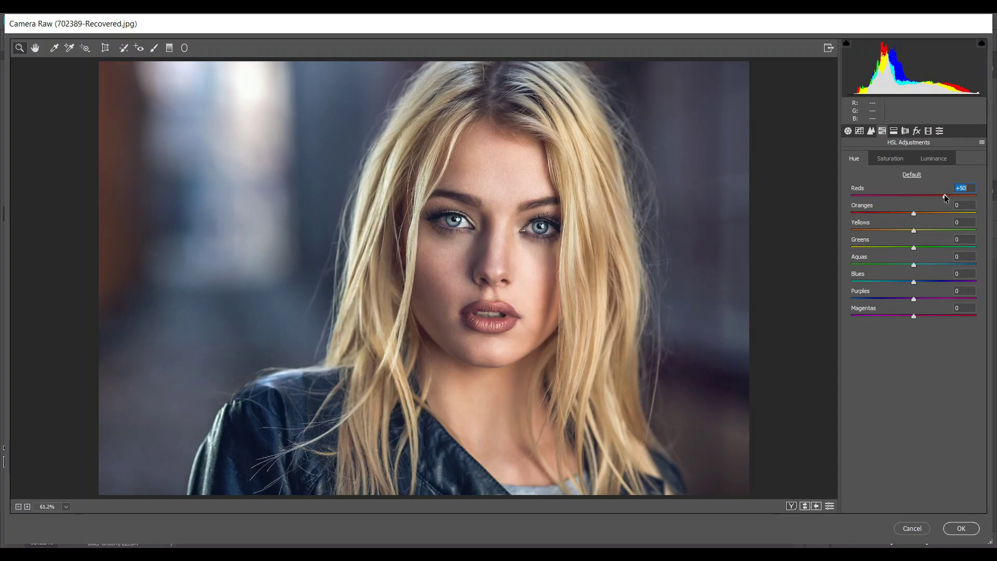
drag(914, 214, 911, 213)
drag(914, 231, 893, 248)
click(933, 264)
drag(902, 281, 889, 282)
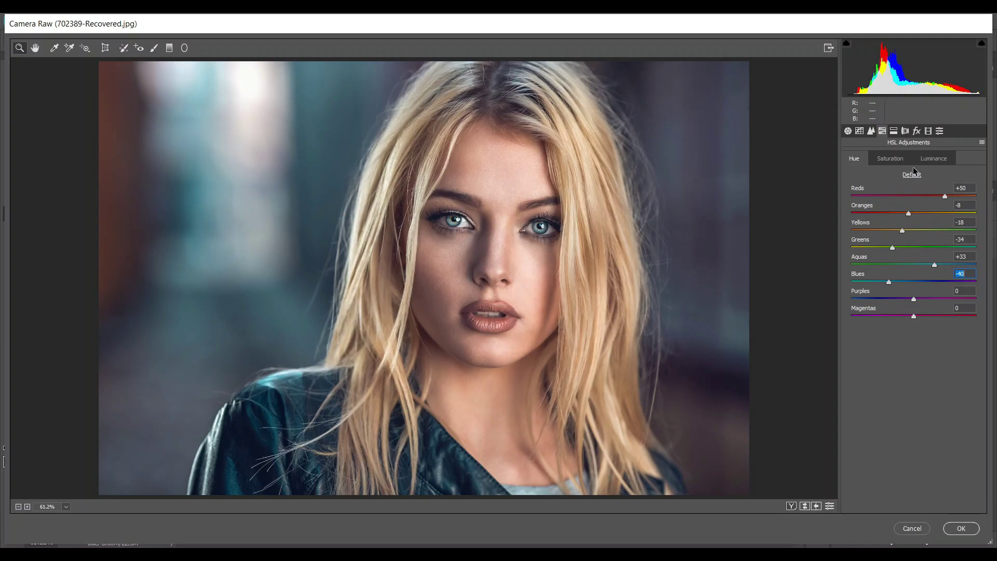
Step: Set the HSL saturation to Reds +40, Oranges -13 and Yellows +14
click(892, 159)
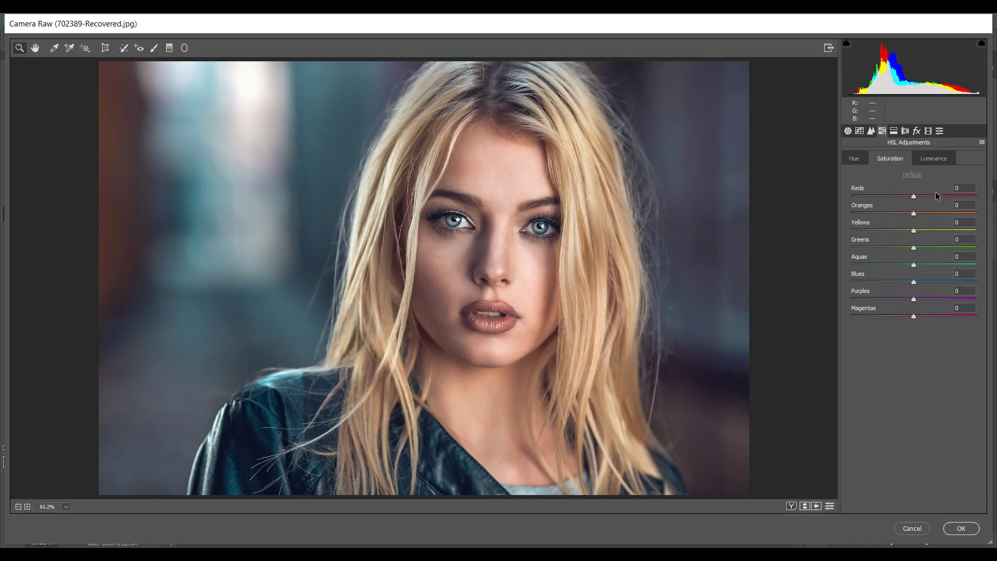
drag(927, 197, 938, 196)
click(904, 213)
drag(904, 214, 904, 214)
drag(922, 232, 923, 232)
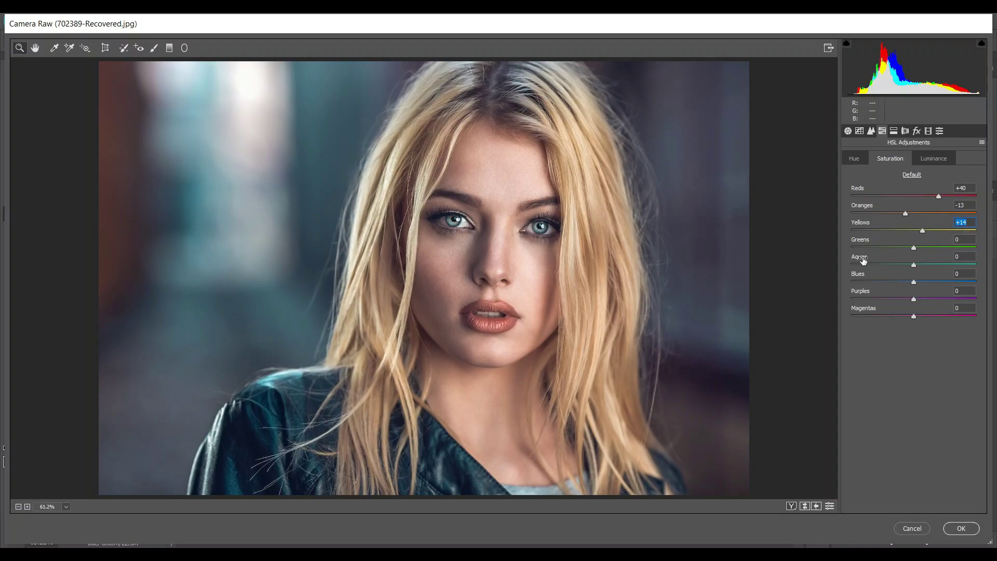
Step: Set the HSL luminance to Oranges +25, Greens +24 and Blues -18
click(933, 158)
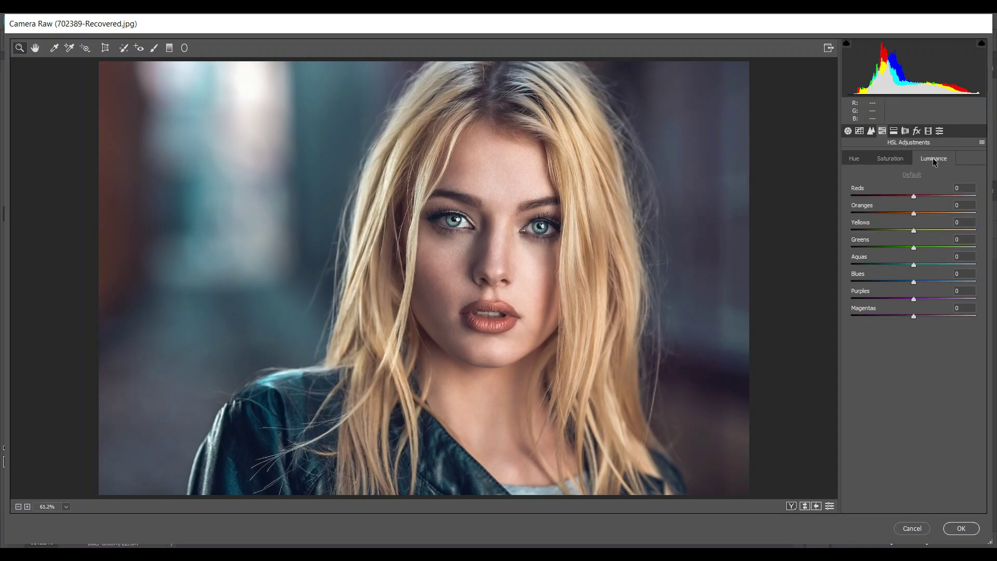
click(923, 214)
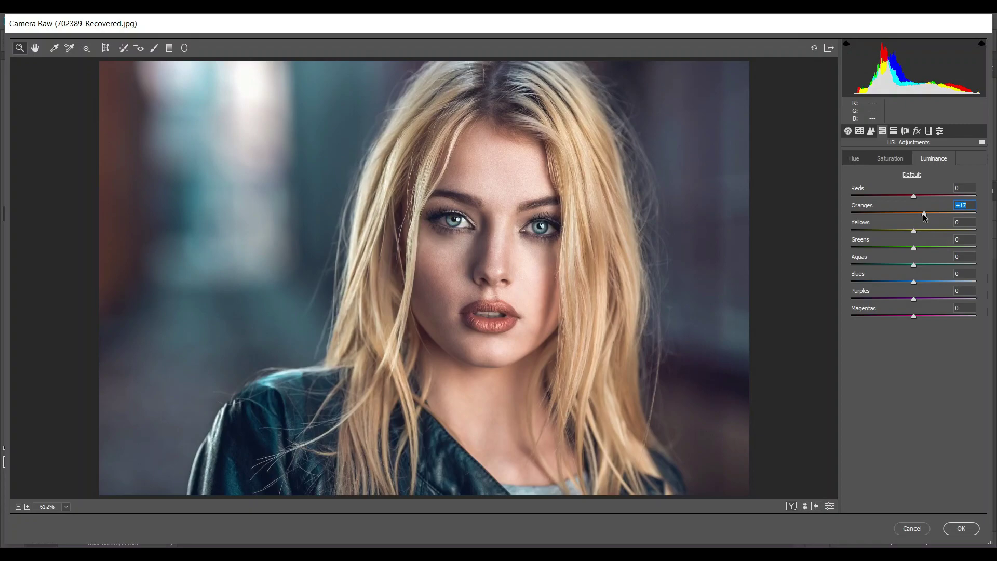
drag(924, 213, 930, 213)
drag(927, 247, 930, 247)
drag(914, 282, 904, 283)
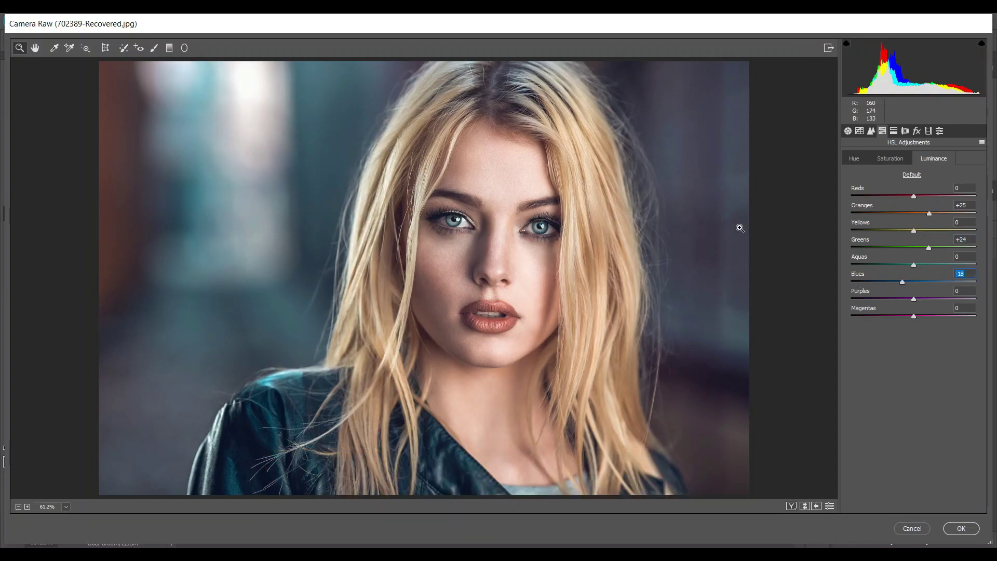
Step: Split-tone the highlights with a subtle yellow hue and the shadows with a blue hue at saturation 5
click(893, 131)
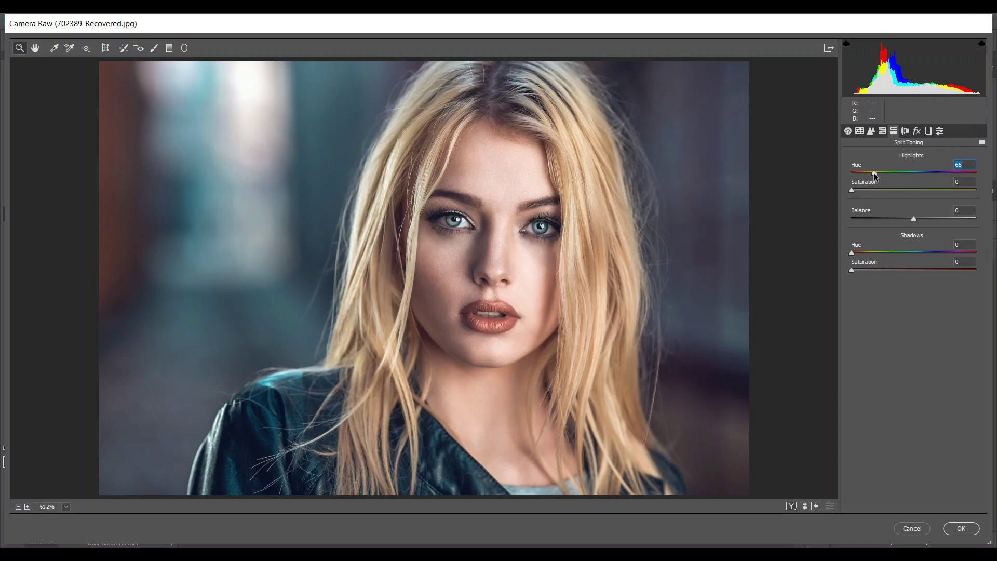
drag(877, 175, 881, 174)
key(Up)
click(860, 190)
drag(876, 249, 926, 255)
drag(865, 269, 859, 270)
text(5)
Step: Calibrate the primaries with Red Saturation +15, Green Hue +35, Blue Hue -13 and Blue Saturation +18
click(929, 130)
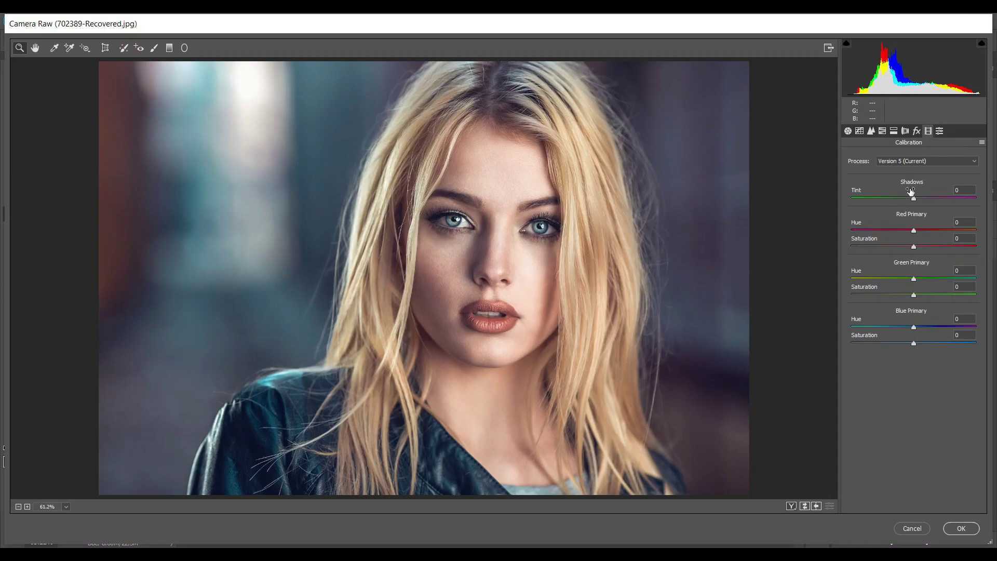
click(927, 248)
drag(927, 249, 925, 244)
drag(914, 281, 927, 279)
click(904, 326)
click(923, 343)
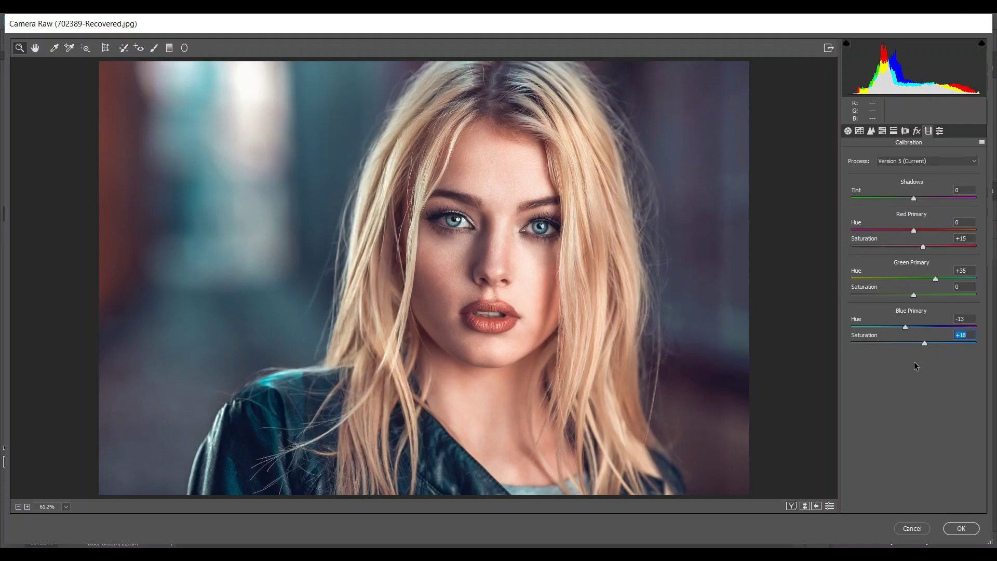
Step: Compare the graded portrait with the original side by side in before/after view, close up on the face
click(846, 131)
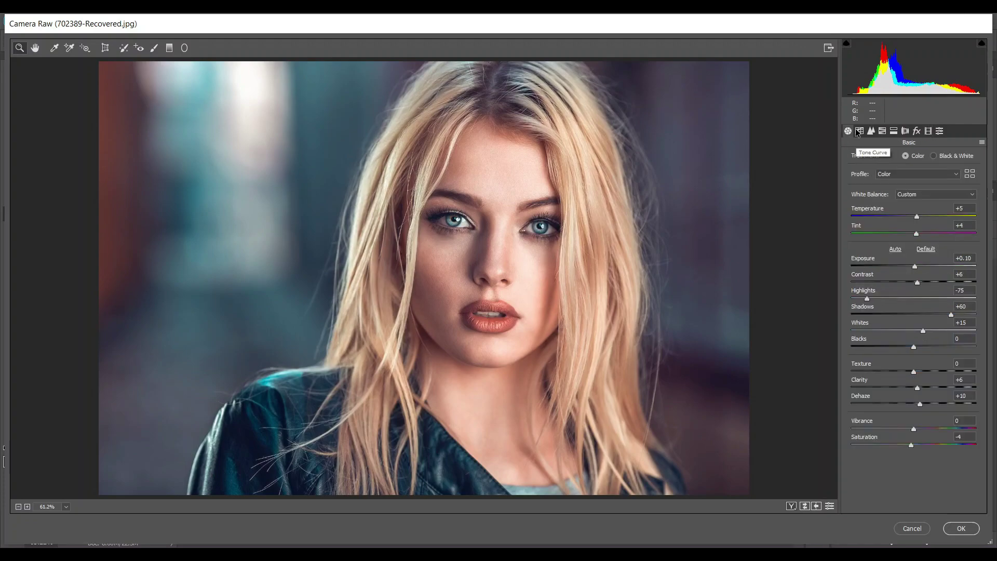
key(q)
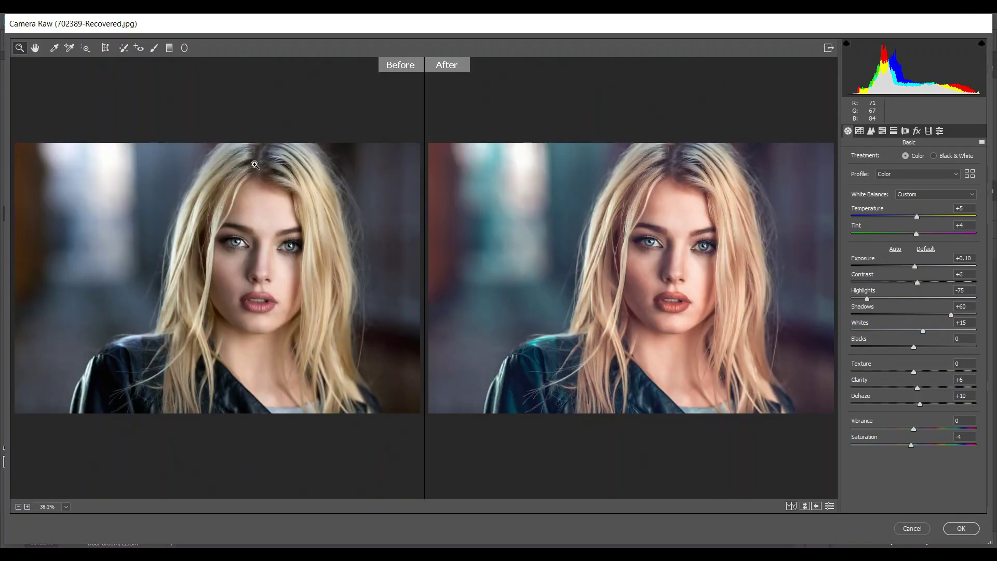
drag(493, 185, 528, 200)
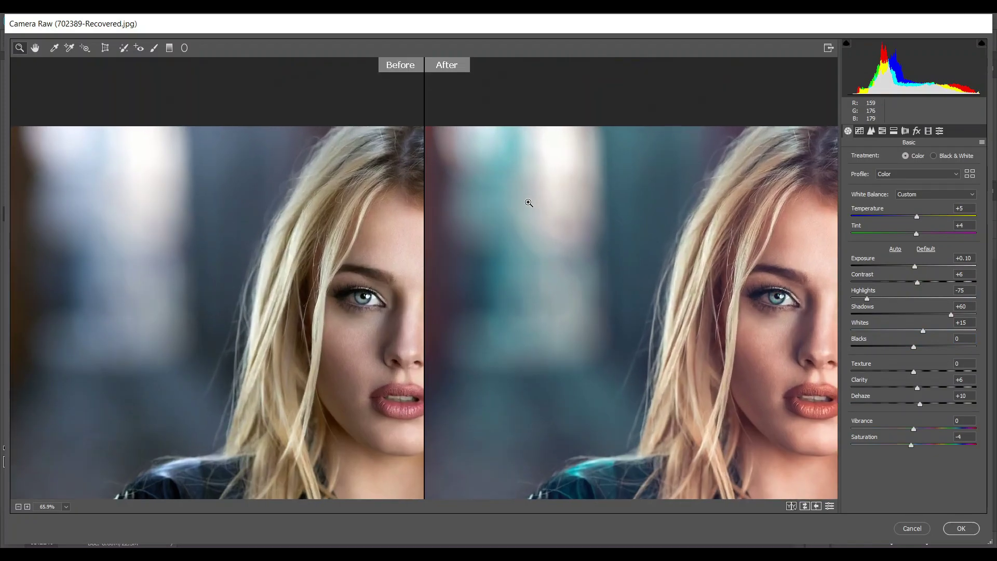
drag(587, 224, 410, 134)
drag(346, 210, 396, 185)
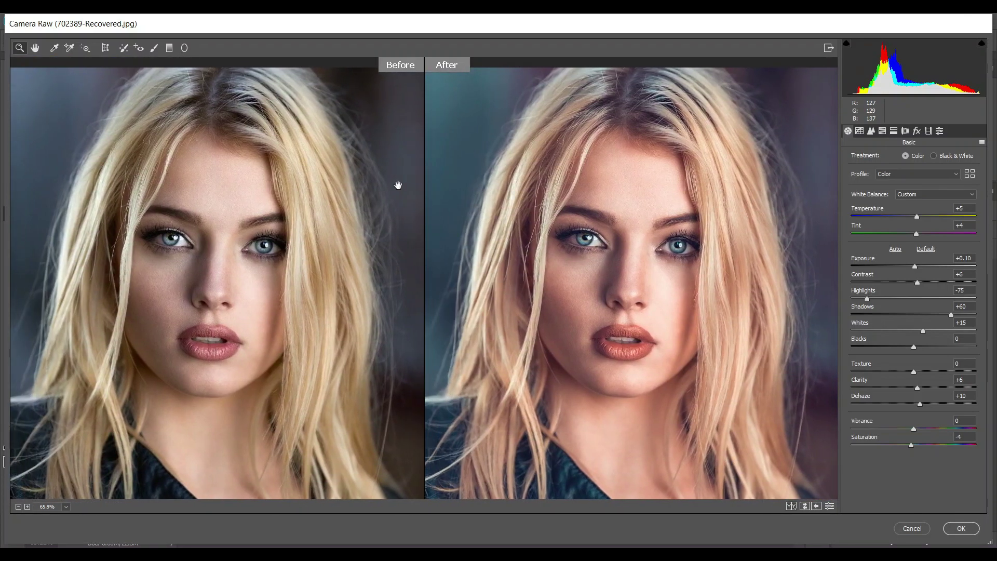
Step: Apply the Camera Raw adjustments to Layer 1 and compare the portrait with that layer hidden and shown
click(956, 529)
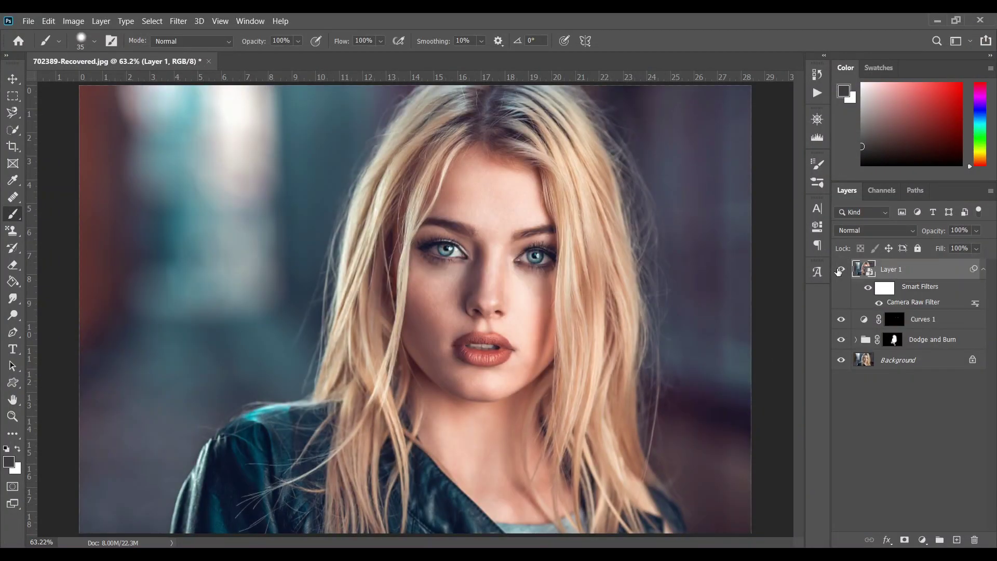
click(840, 271)
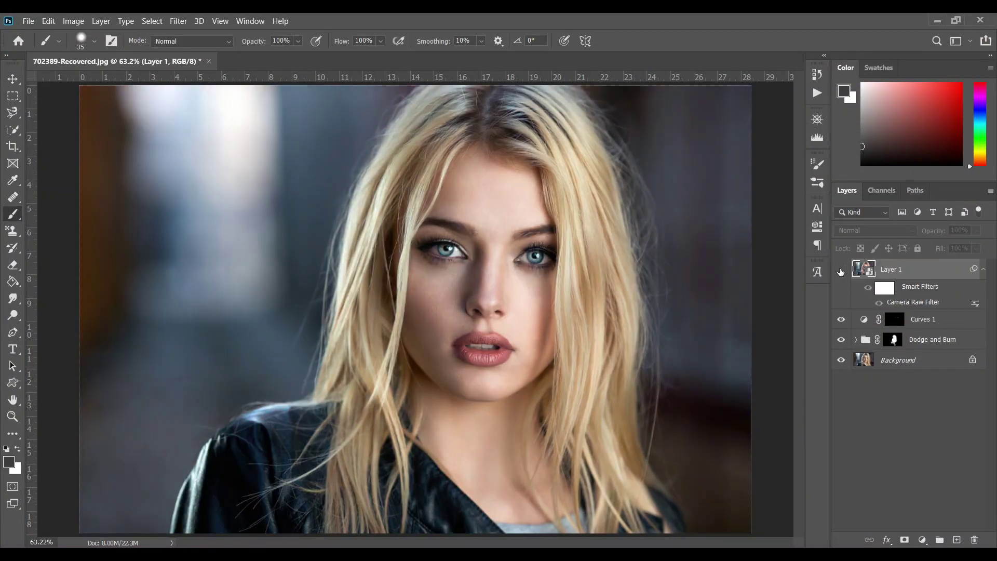
click(841, 270)
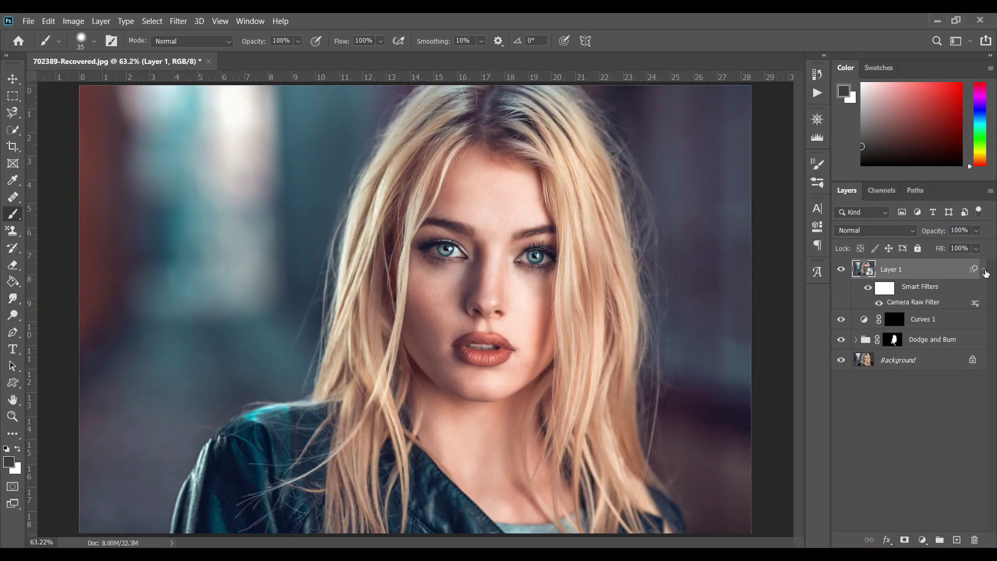
Step: Add a Gradient Map adjustment layer above Layer 1 using the Violet, Orange preset
click(985, 272)
click(922, 540)
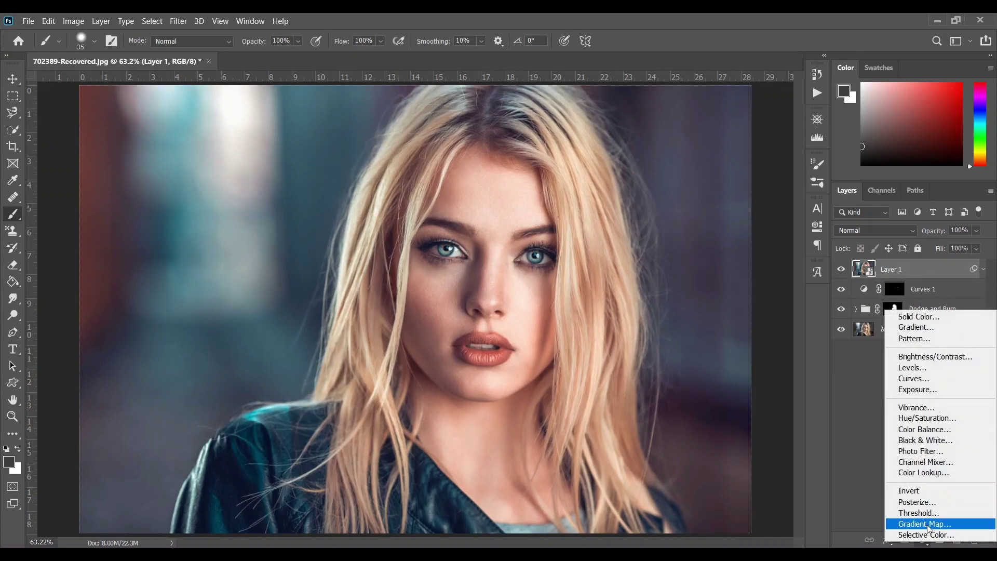
click(929, 527)
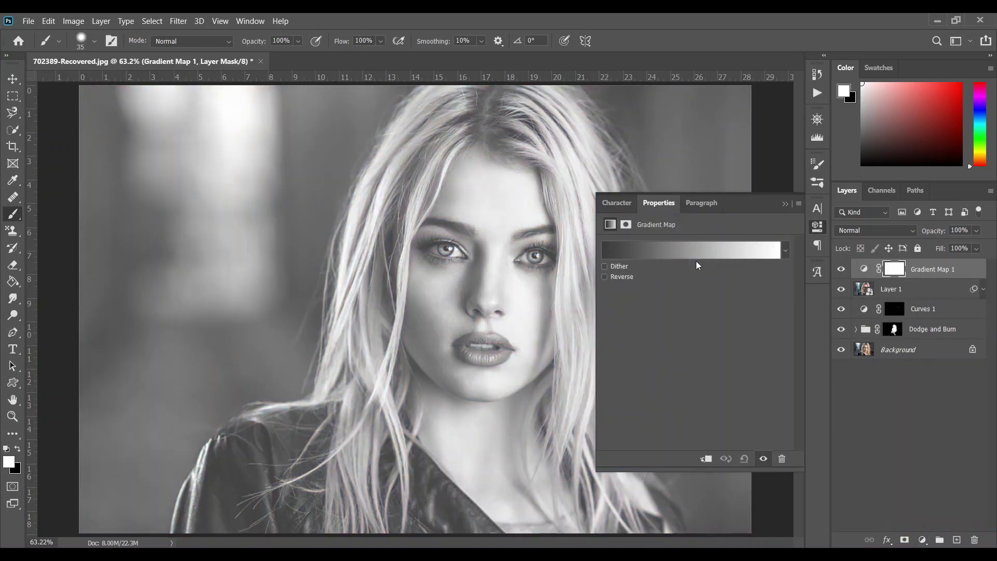
click(696, 252)
click(800, 182)
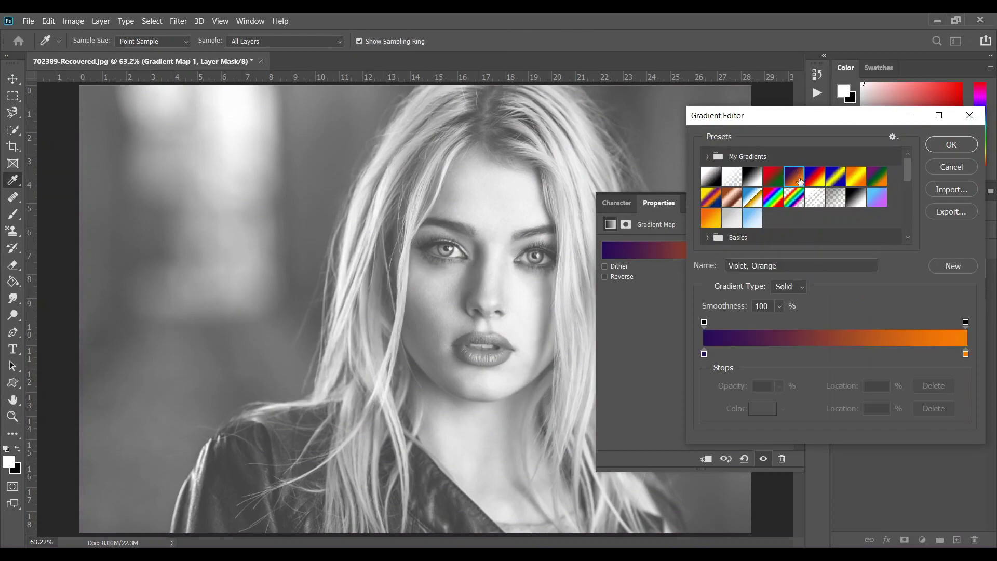
click(961, 142)
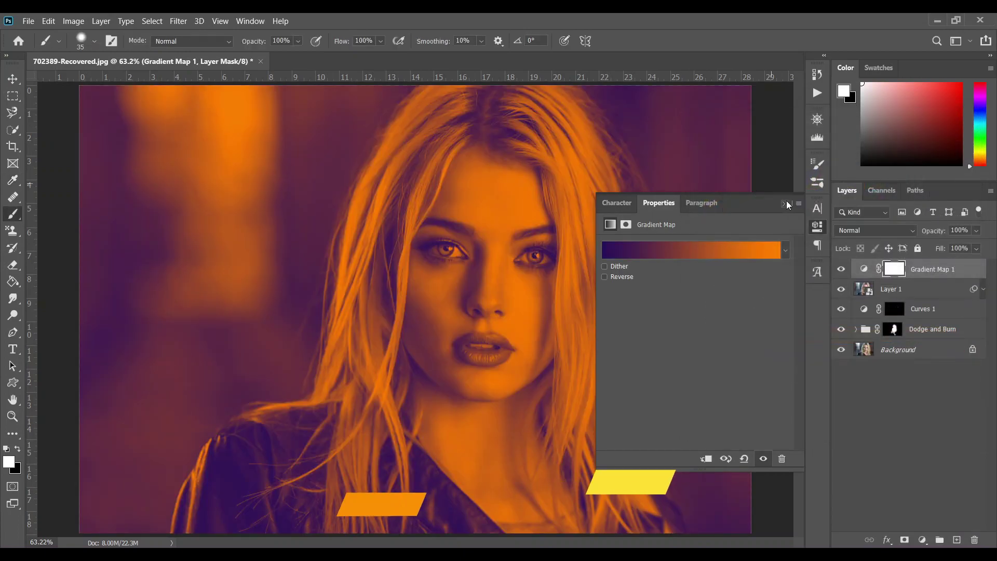
click(787, 200)
Step: Set the gradient map layer to Soft Light at 10% opacity and compare the portrait with it hidden and shown
click(871, 233)
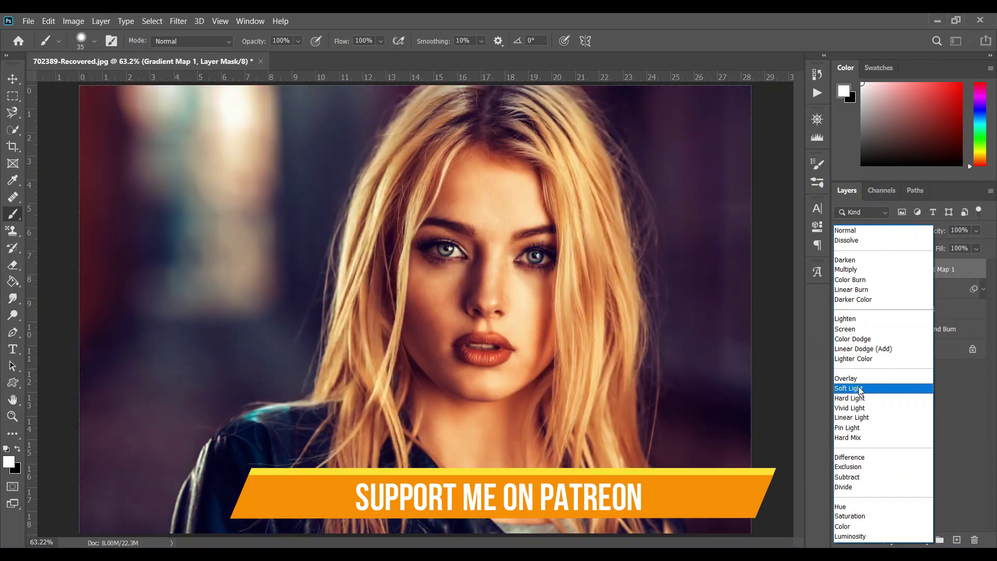
click(857, 384)
click(976, 231)
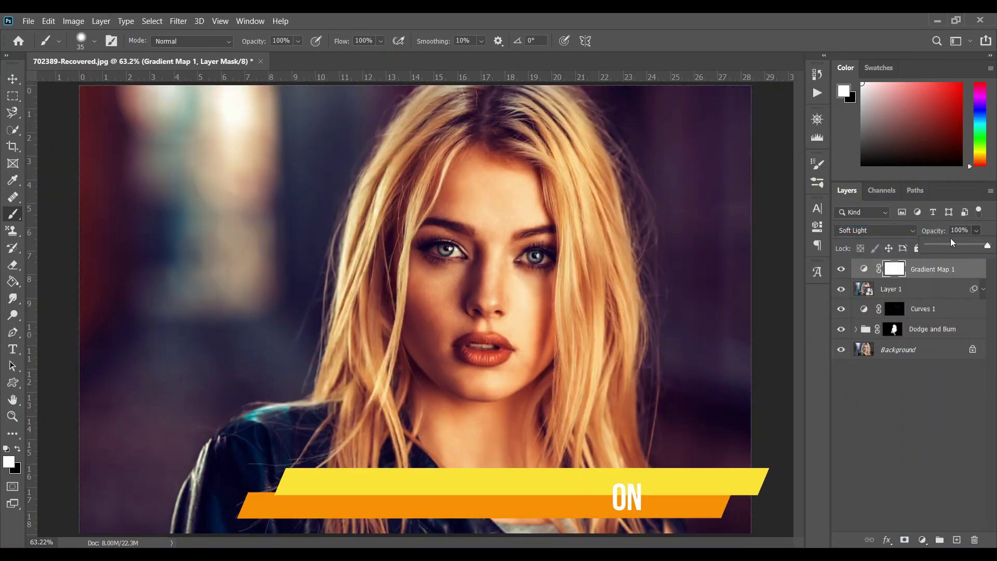
click(937, 245)
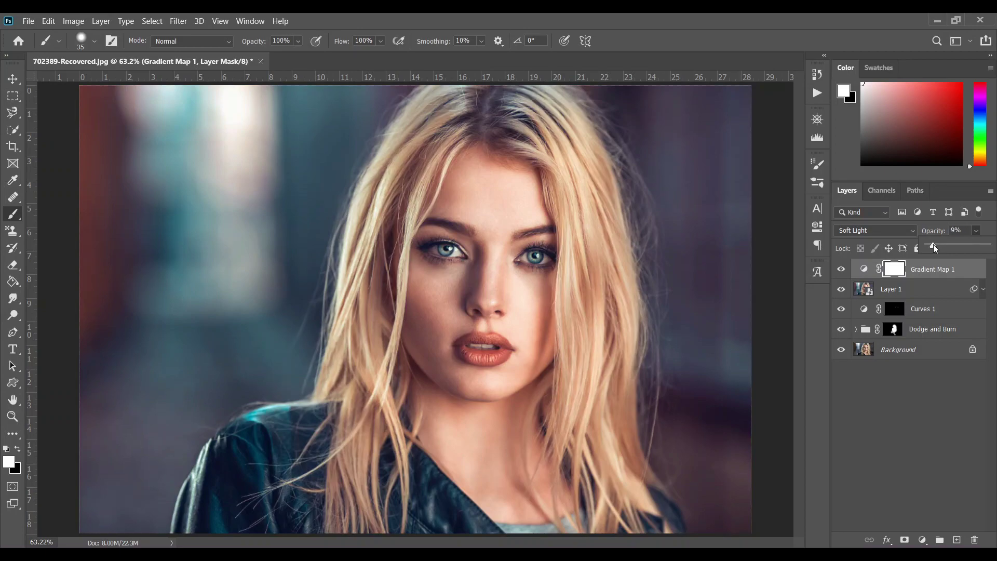
click(977, 230)
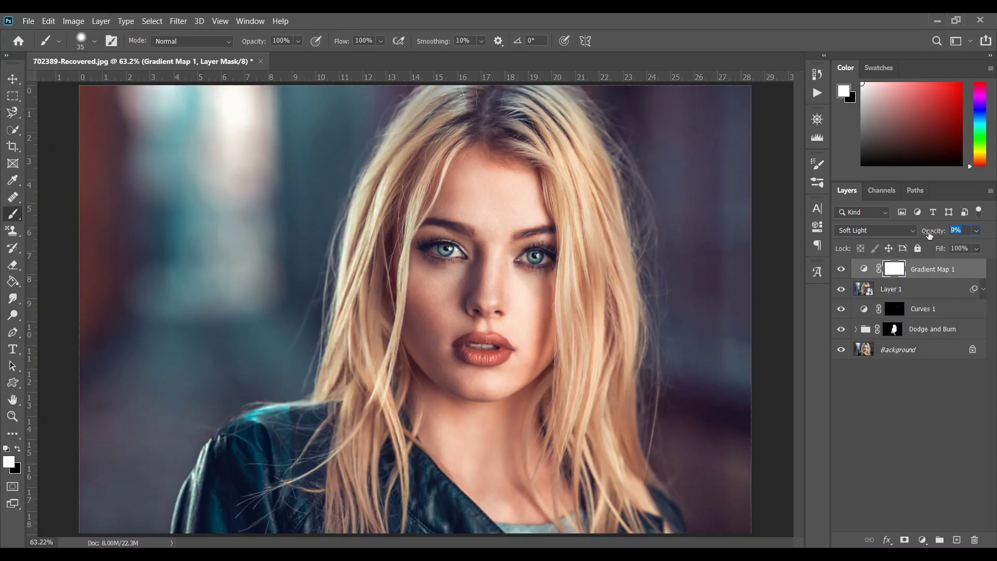
click(841, 269)
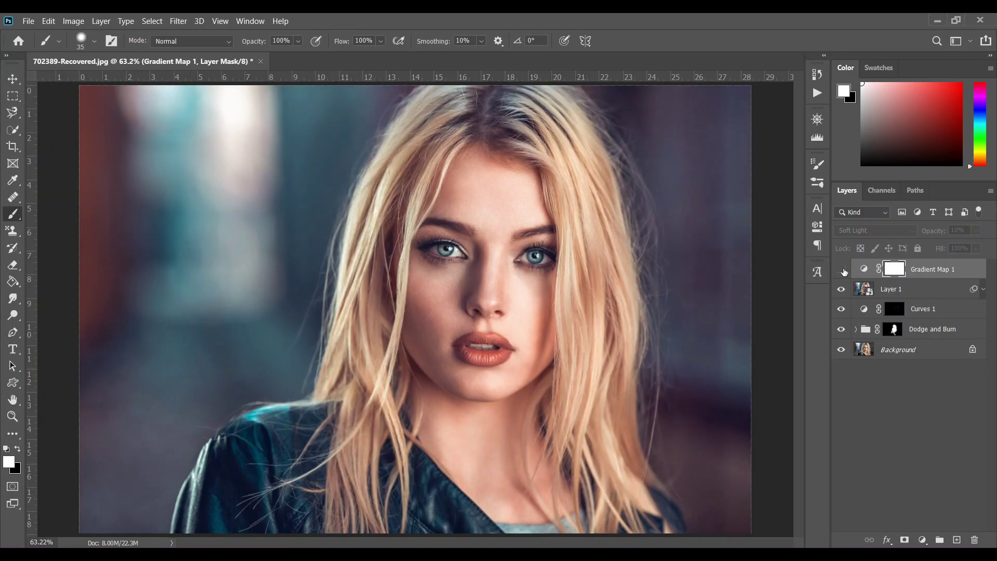
click(842, 269)
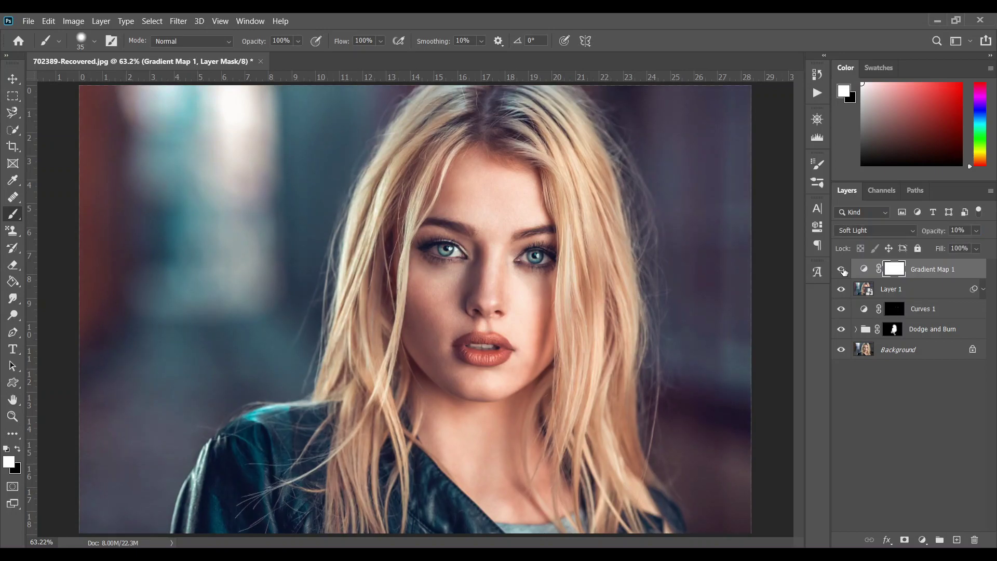
Step: Fine-tune the gradient map layer to 8% opacity and 72% fill, checking the portrait with the layer hidden
click(977, 231)
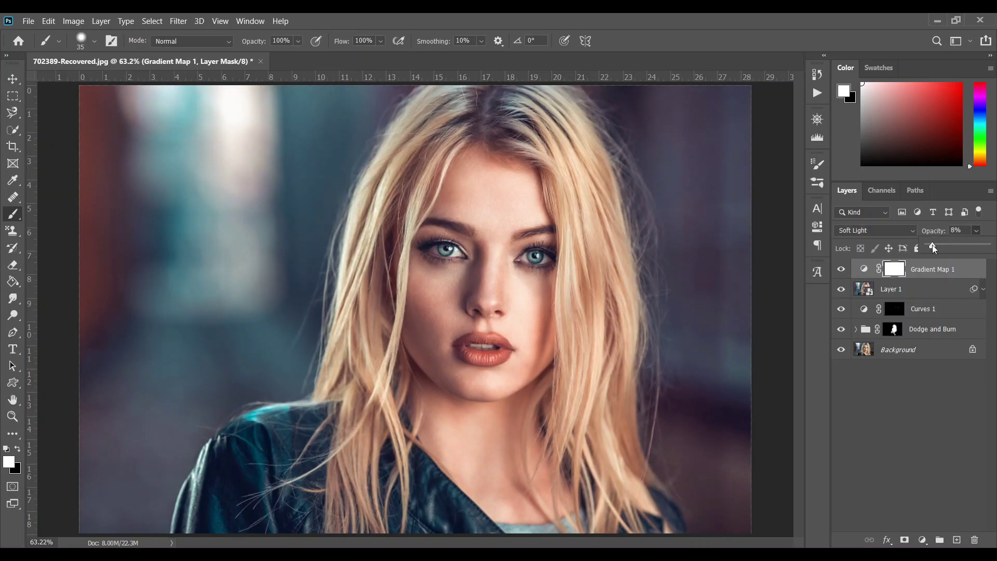
click(864, 269)
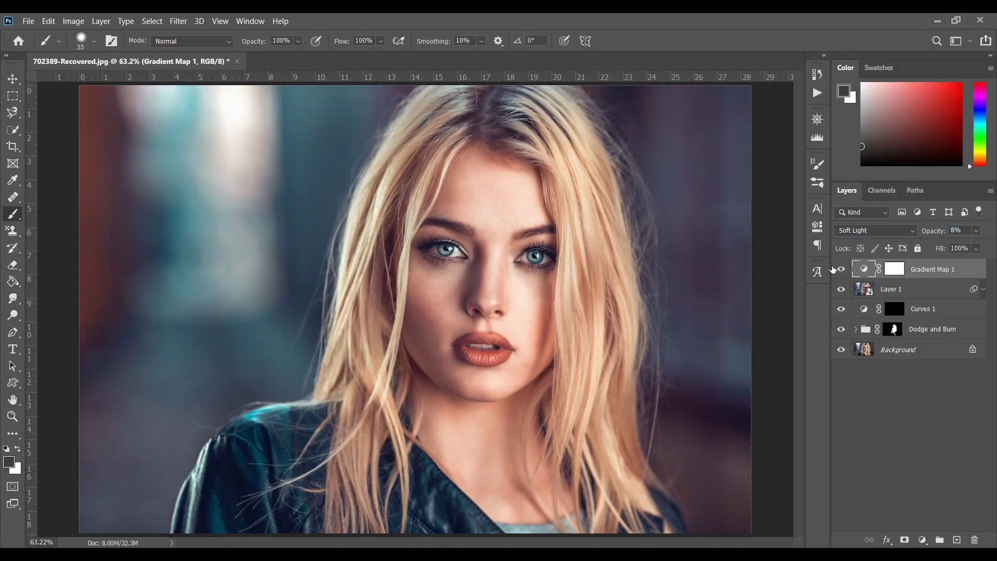
click(977, 248)
click(972, 265)
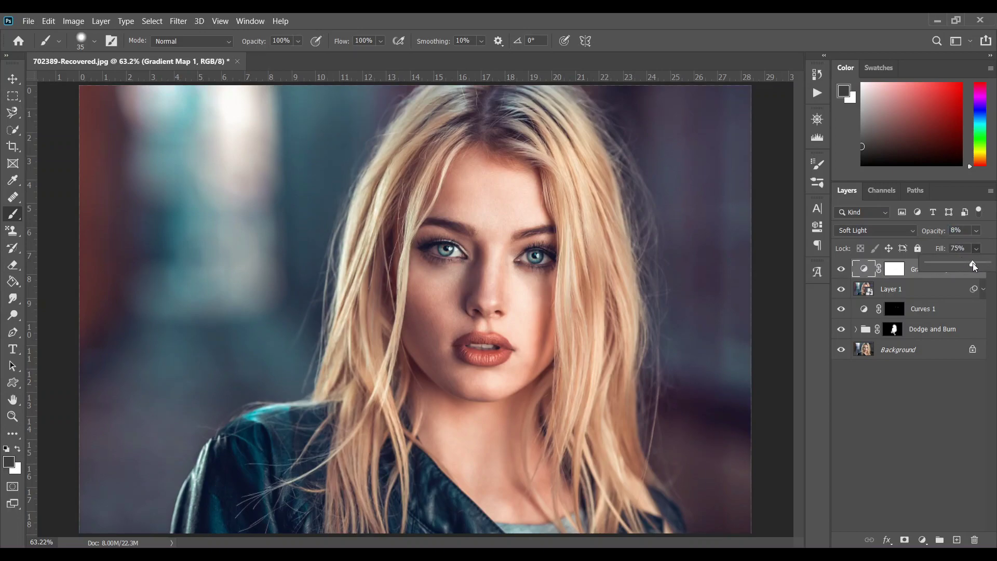
click(943, 279)
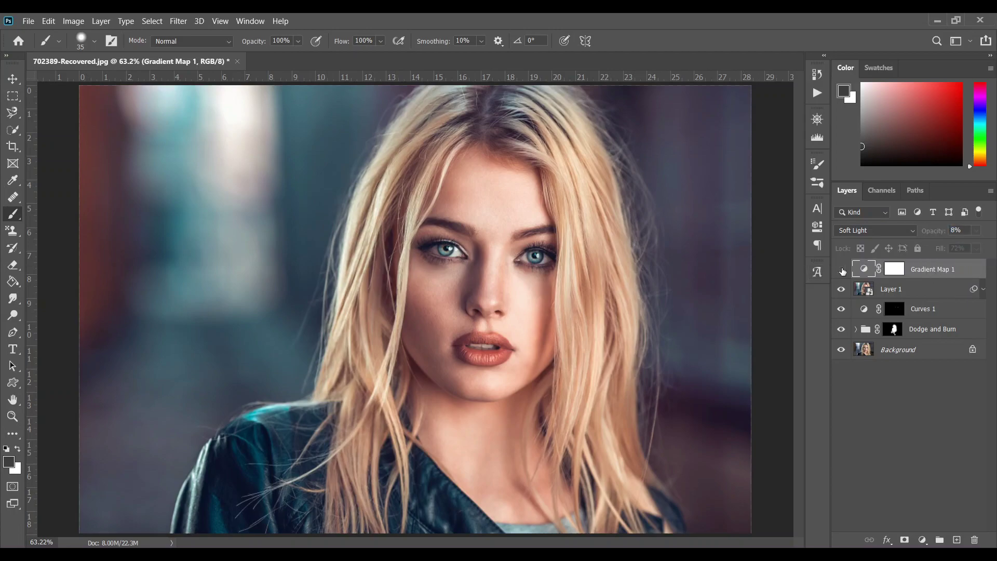
Step: Add an empty layer above the gradient map and prepare a soft 62 px brush with white as the foreground color
key(ctrl+minus)
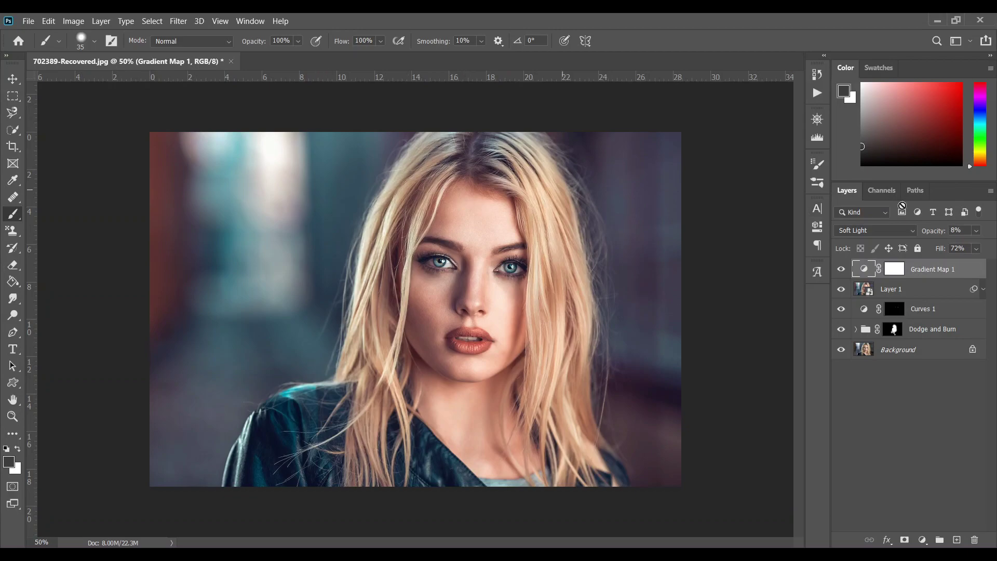
click(958, 541)
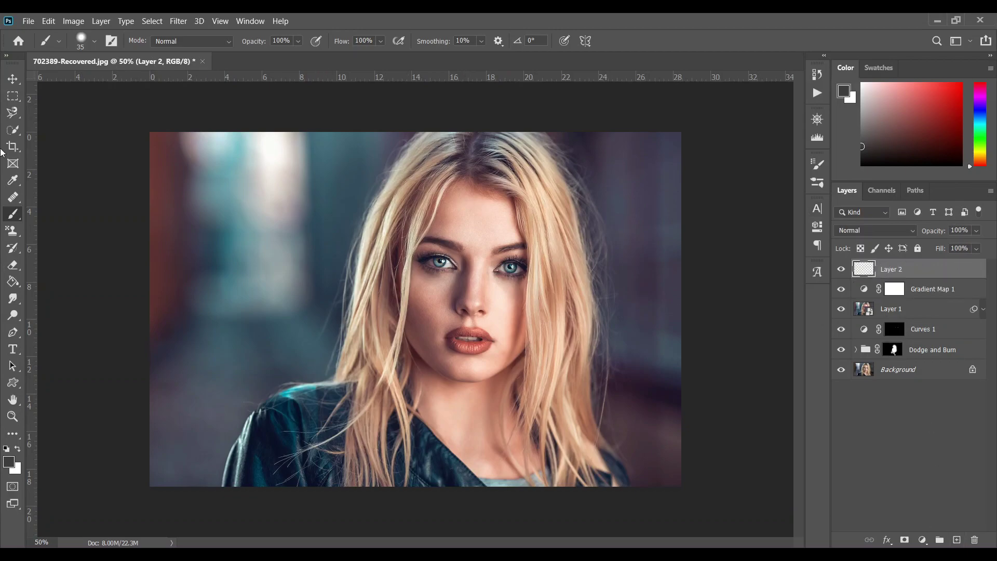
click(93, 41)
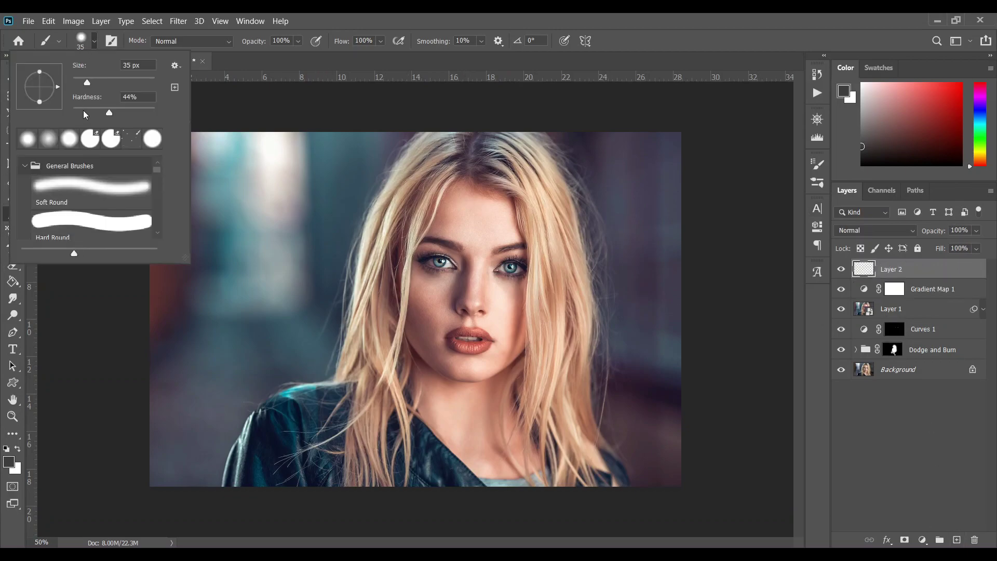
drag(85, 113, 49, 104)
click(101, 82)
key(Return)
click(19, 451)
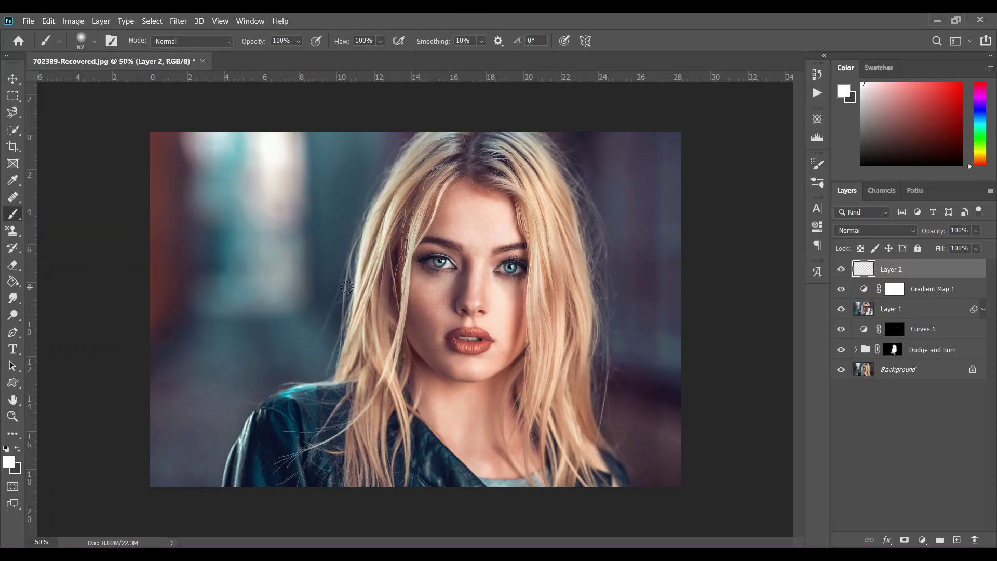
Step: Enlarge the brush to 600 px and dab one soft white spot on the new layer, beside the hair left of the face
key(bracketright)
key(bracketright)
key(bracketright)
key(bracketright)
key(bracketright)
key(bracketright)
key(bracketright)
key(bracketright)
key(bracketright)
key(bracketright)
key(bracketright)
key(bracketright)
key(bracketright)
key(bracketright)
key(bracketright)
key(bracketright)
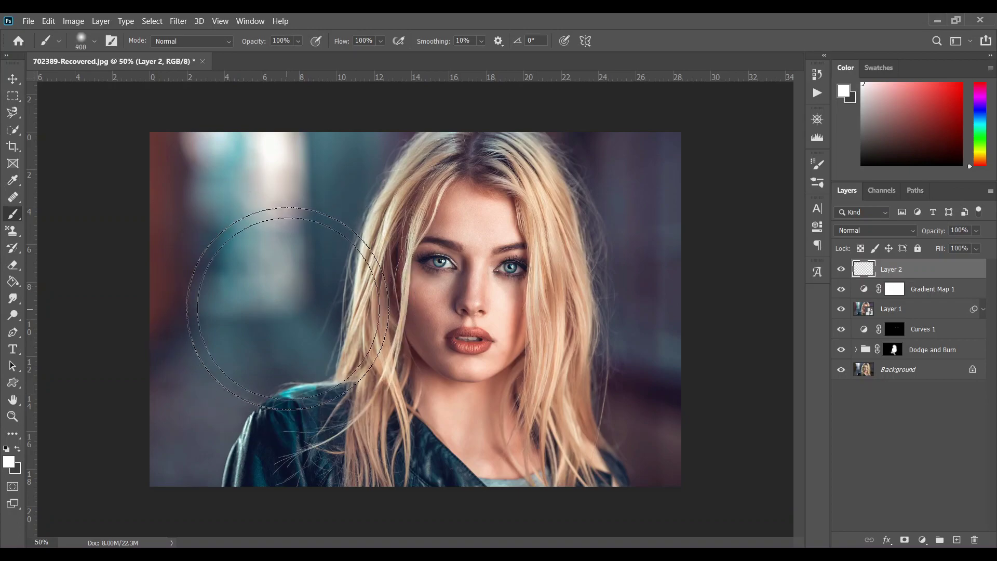
key(bracketleft)
key(bracketleft)
key(bracketleft)
click(343, 294)
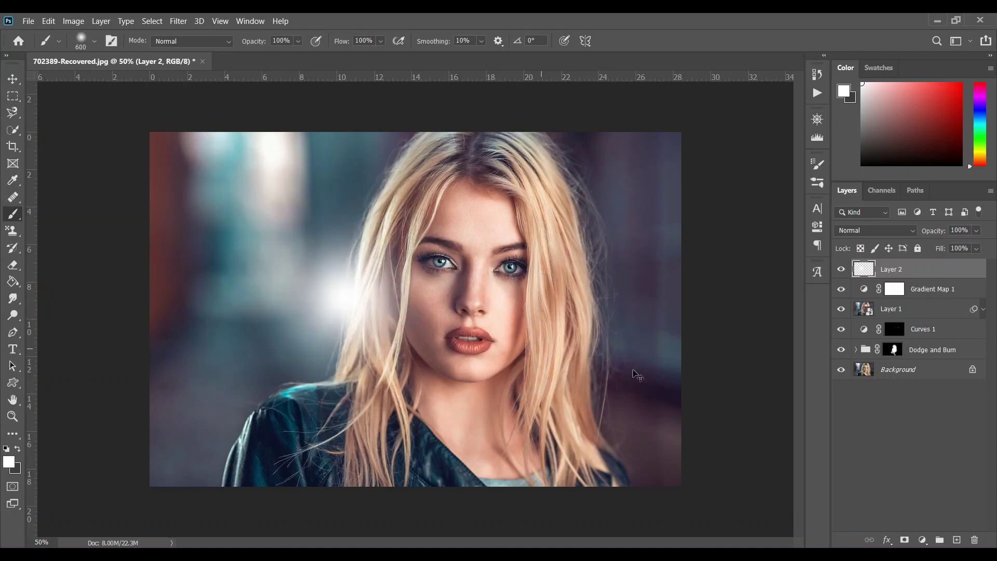
Step: Scale the white spot to about 203% and move it to the upper edge of the photo, over the bright background left of the hair
key(ctrl+t)
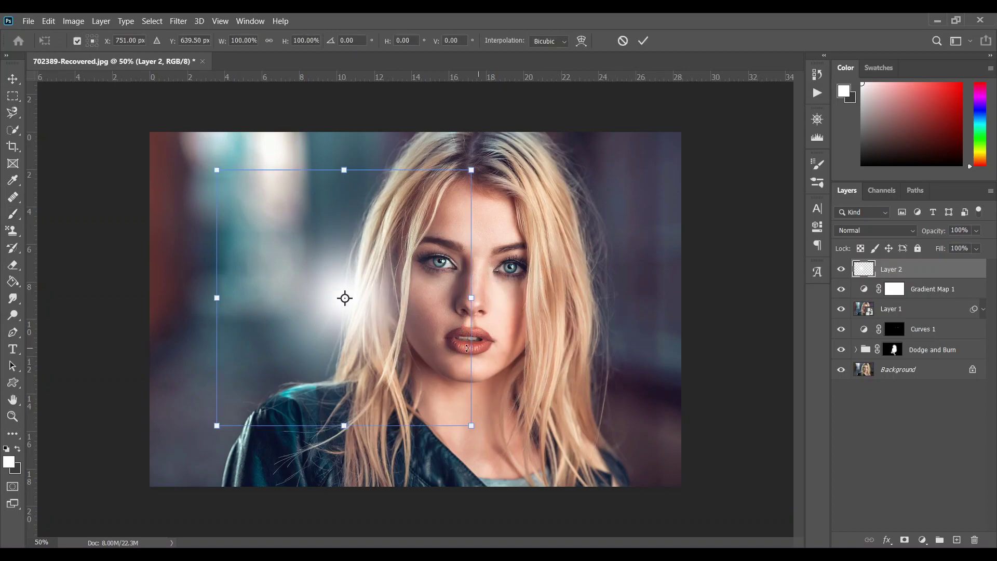
drag(407, 299, 305, 149)
drag(369, 279, 502, 412)
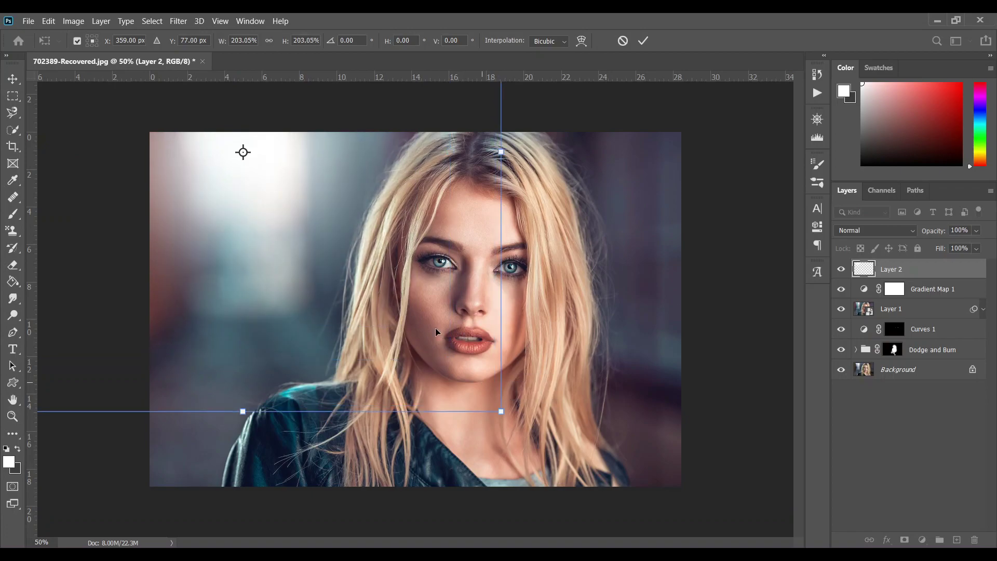
drag(464, 263, 481, 263)
key(b)
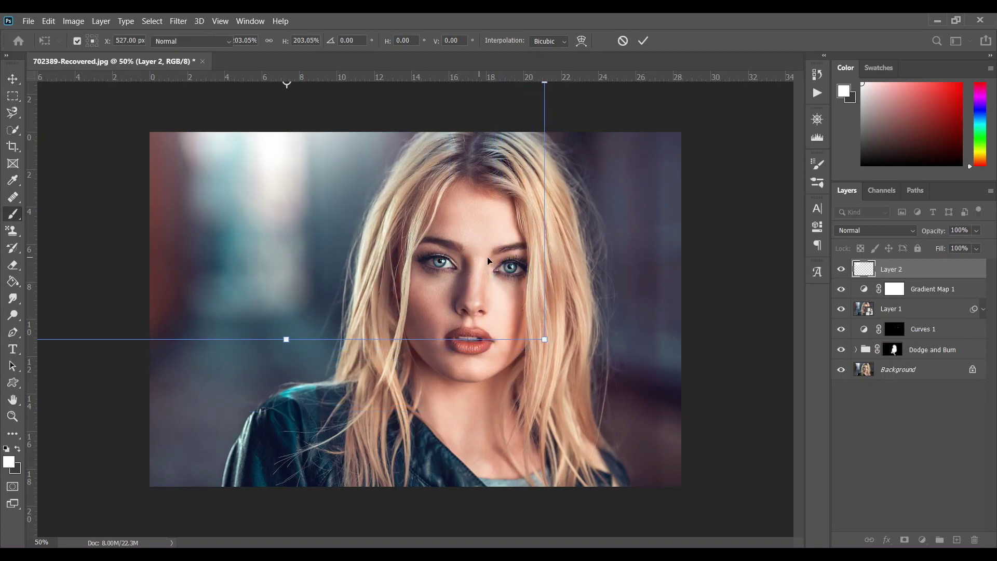
key(Return)
Step: Reduce the white glow layer's opacity to 68%
click(976, 231)
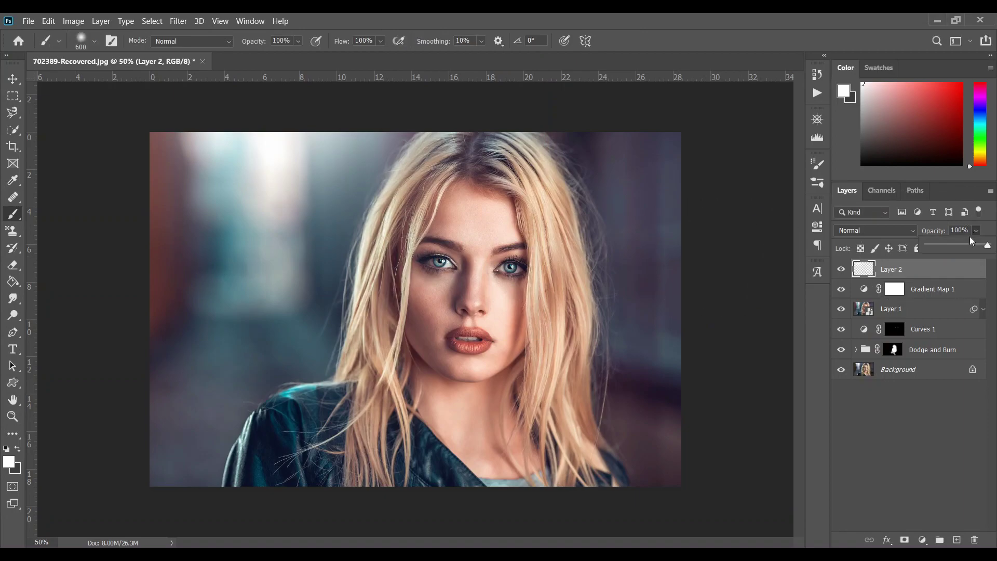
click(968, 244)
drag(971, 244, 968, 245)
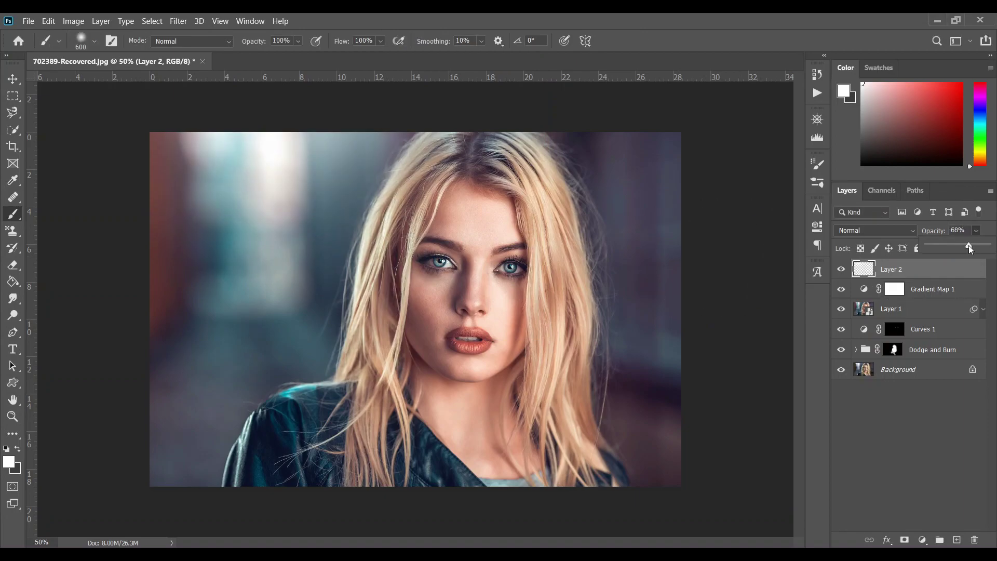
Step: Add another empty layer above the white glow and set the foreground color to orange #ff8b19
click(956, 540)
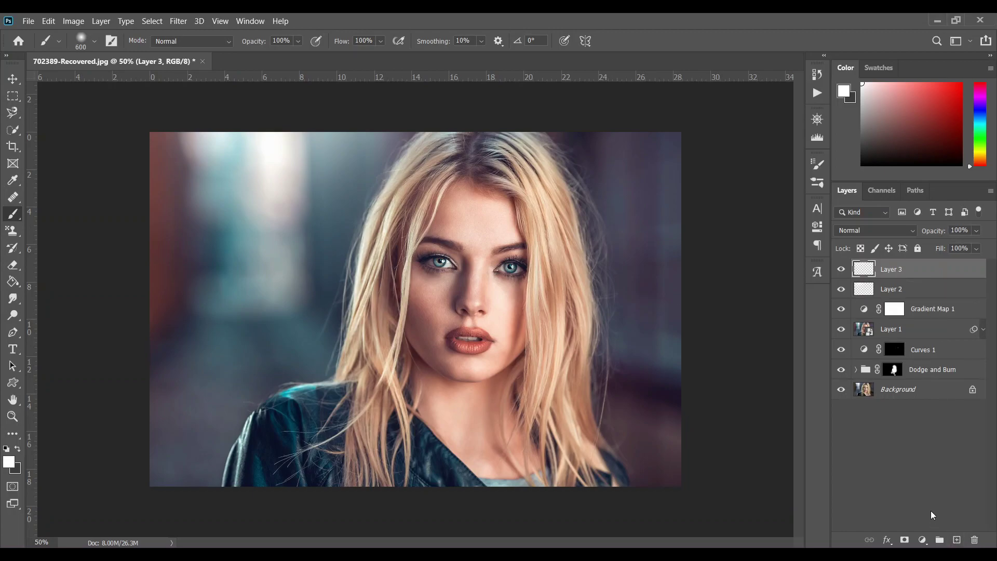
click(10, 466)
click(789, 278)
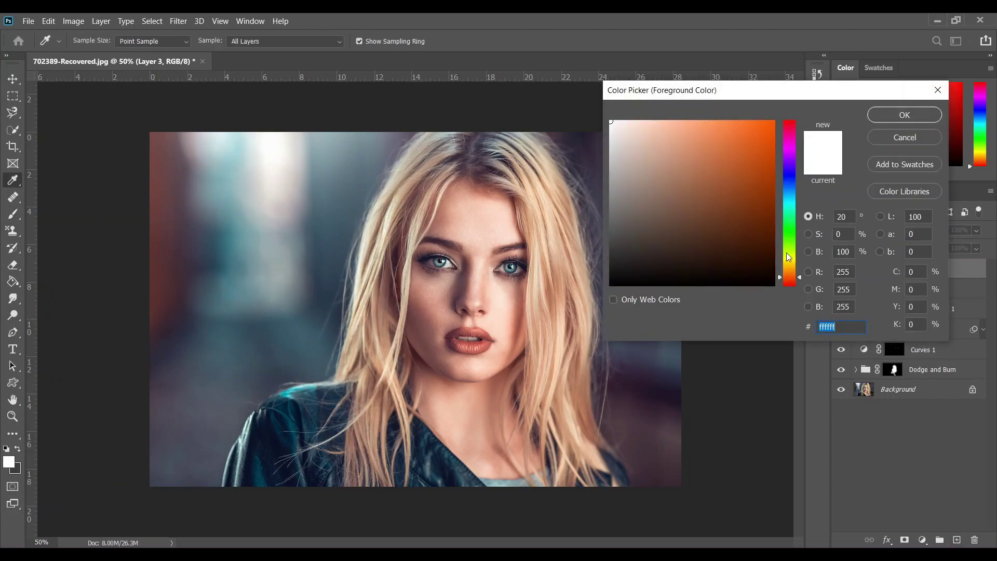
click(759, 121)
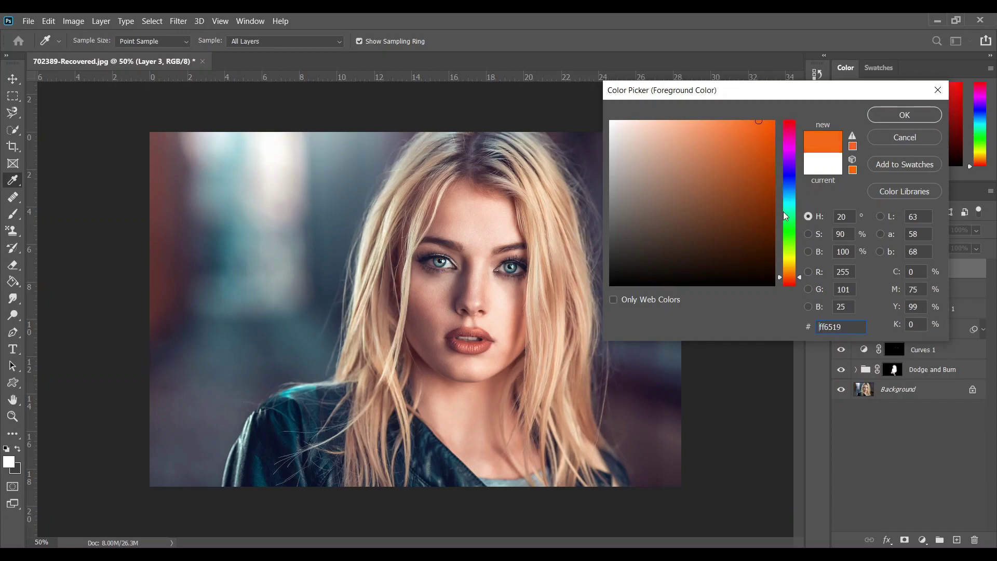
click(799, 273)
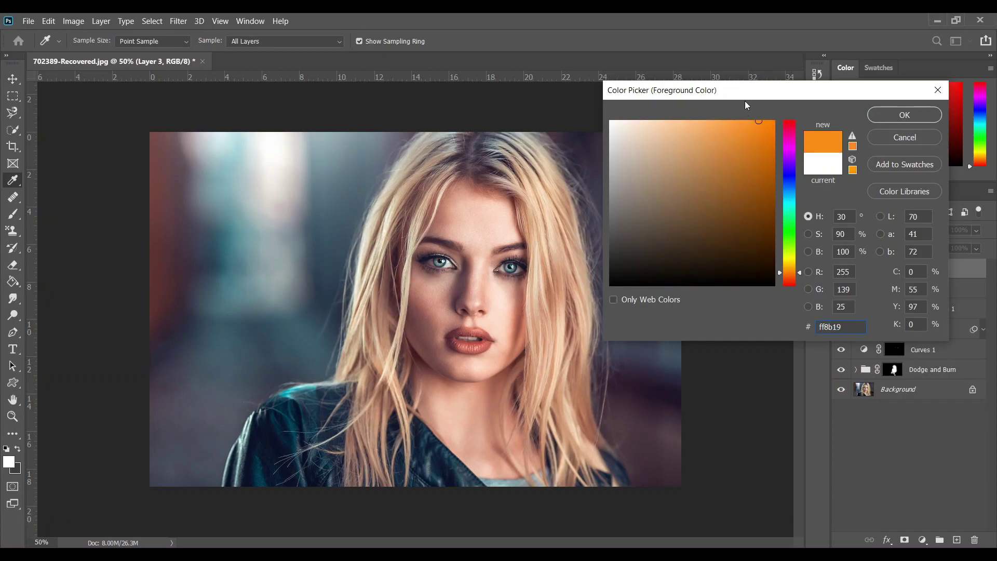
click(904, 115)
Step: Dab one soft orange spot beside the hair with the 600 px brush and set its layer to Screen blending
key(b)
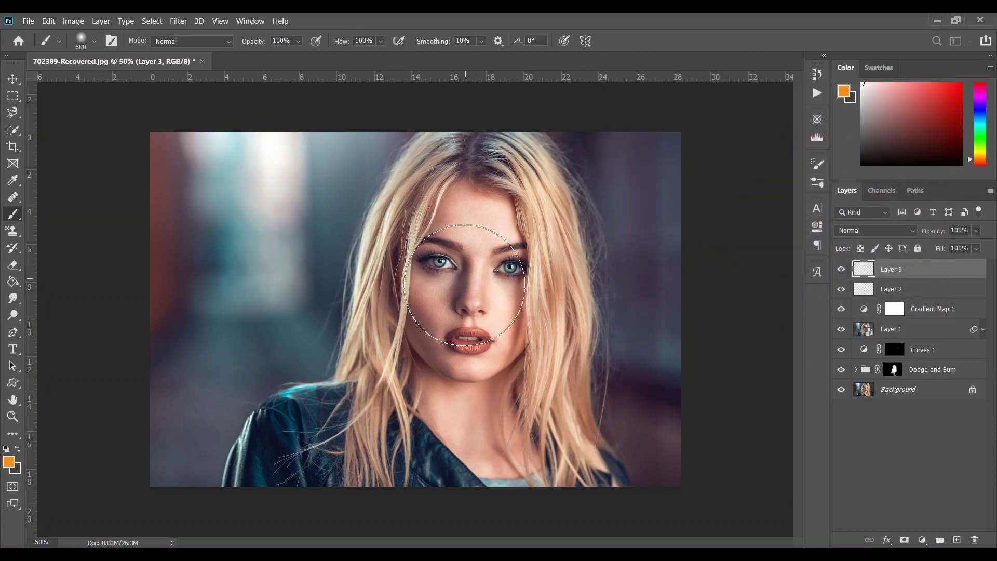
click(348, 319)
click(876, 230)
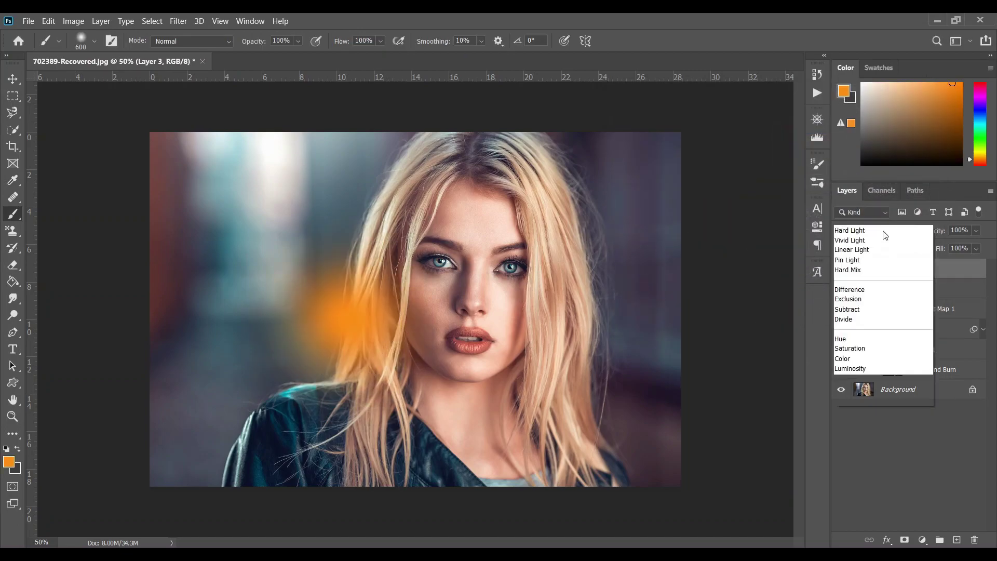
click(852, 330)
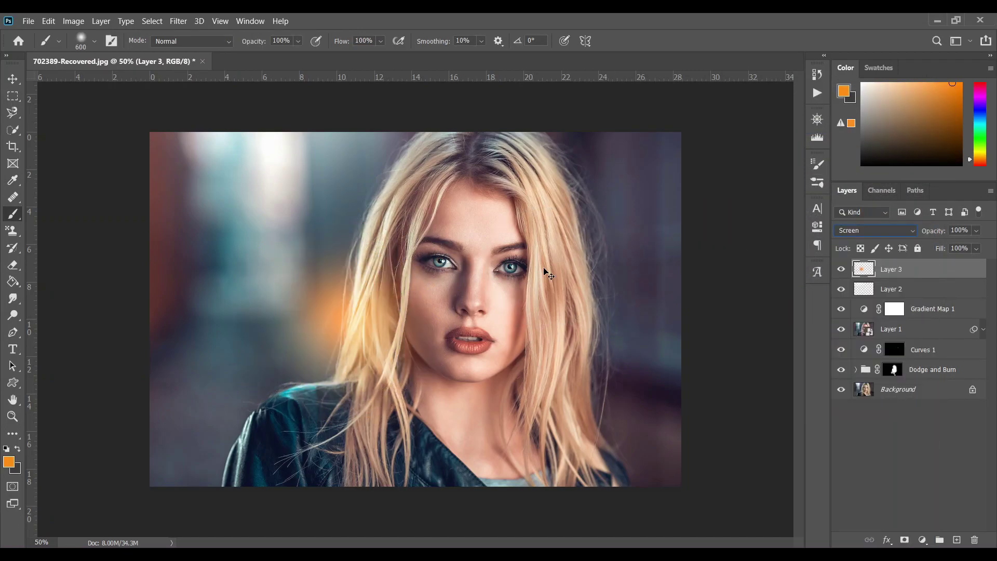
Step: Scale the orange spot to about 181% and move it to the photo's upper edge, over the background beside the hair
key(ctrl+t)
drag(437, 375, 355, 203)
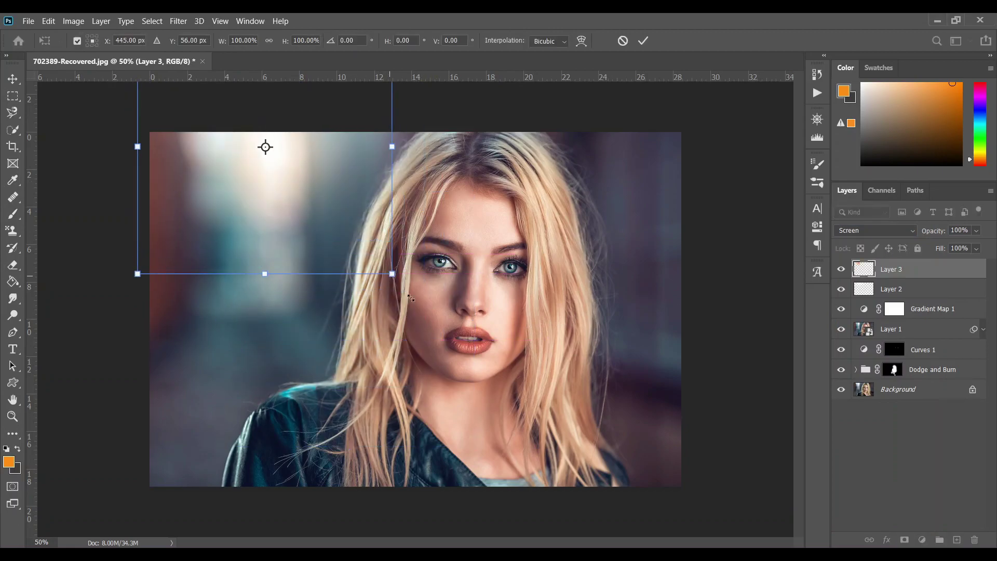
drag(391, 274, 495, 377)
drag(472, 221, 508, 183)
key(b)
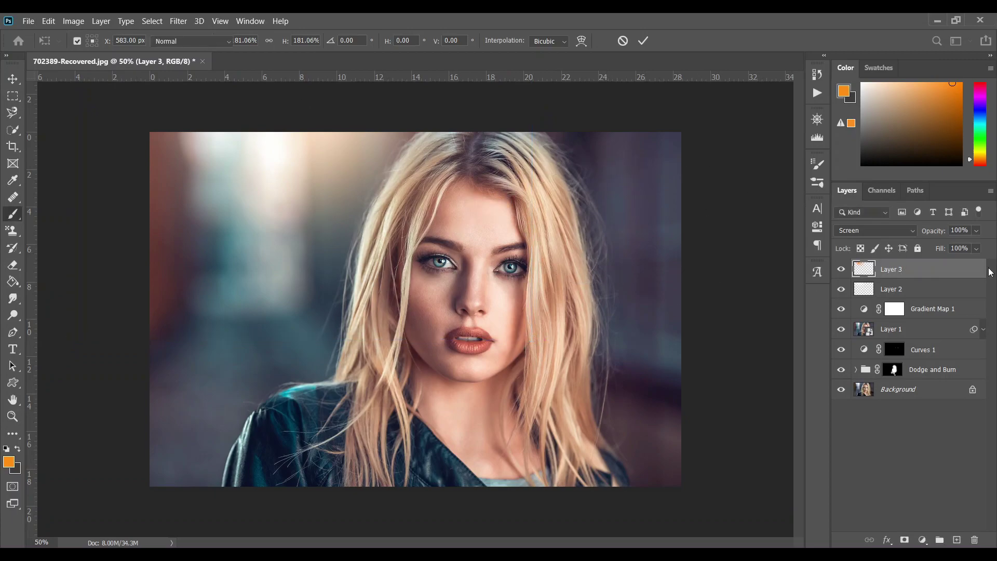
Step: Reduce the orange glow layer's opacity to 76%
click(977, 231)
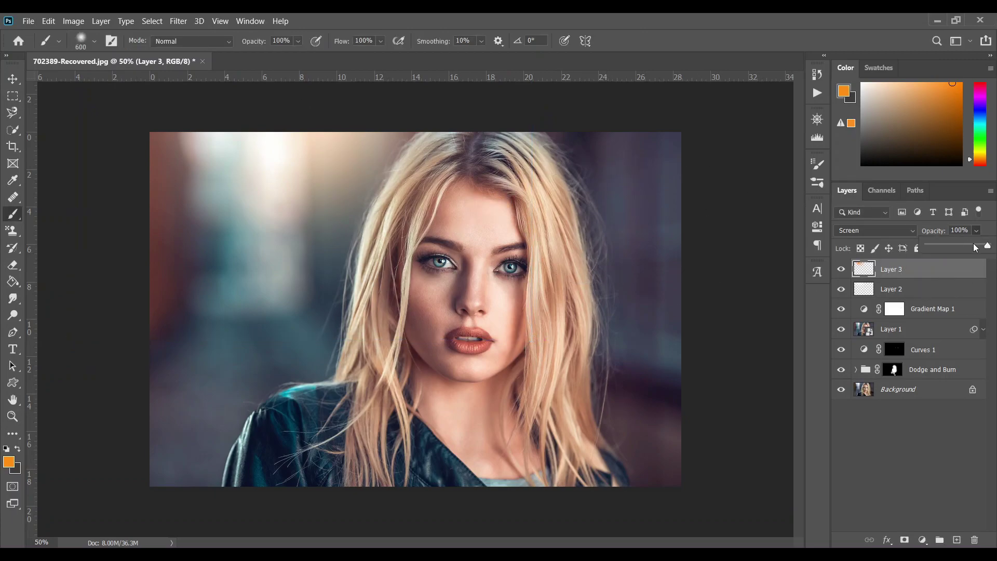
drag(989, 245, 975, 247)
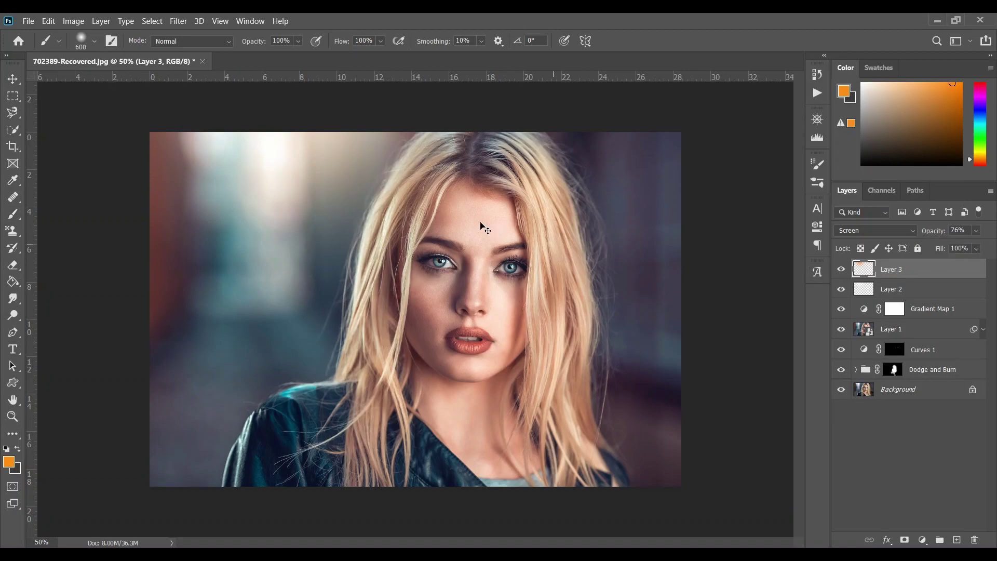
Step: Scale the orange glow to about 135%, centered farther beyond the photo's upper edge, and compare the photo with the glow hidden and shown
key(ctrl+t)
mouse_move(453, 191)
mouse_down()
mouse_move(391, 189)
mouse_move(419, 228)
mouse_move(445, 183)
mouse_up()
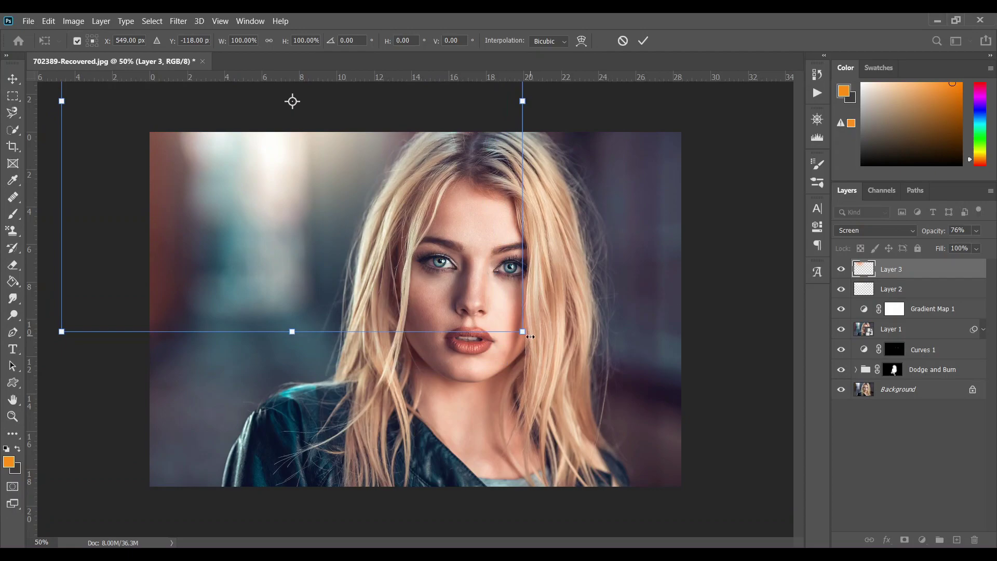
drag(525, 334, 507, 281)
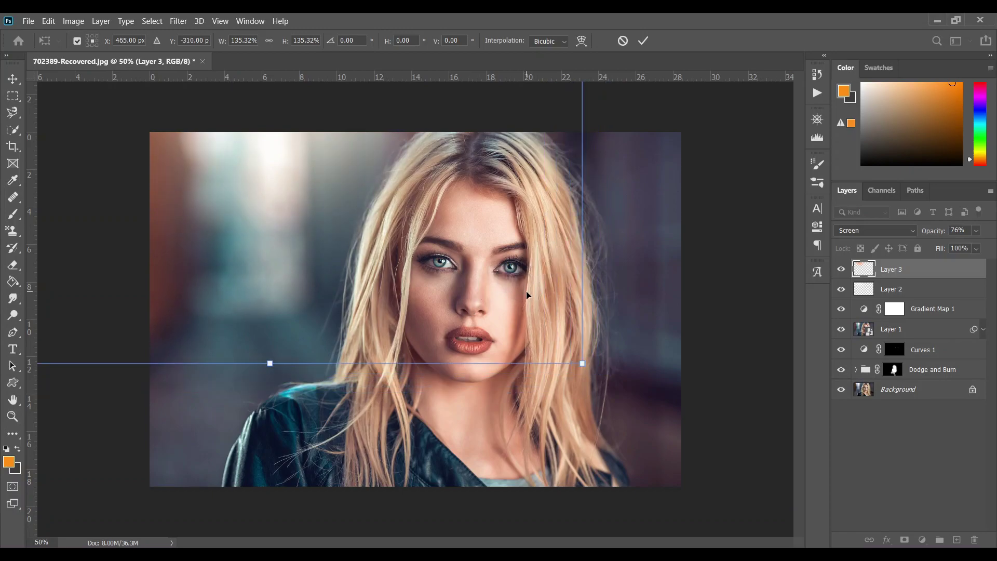
key(b)
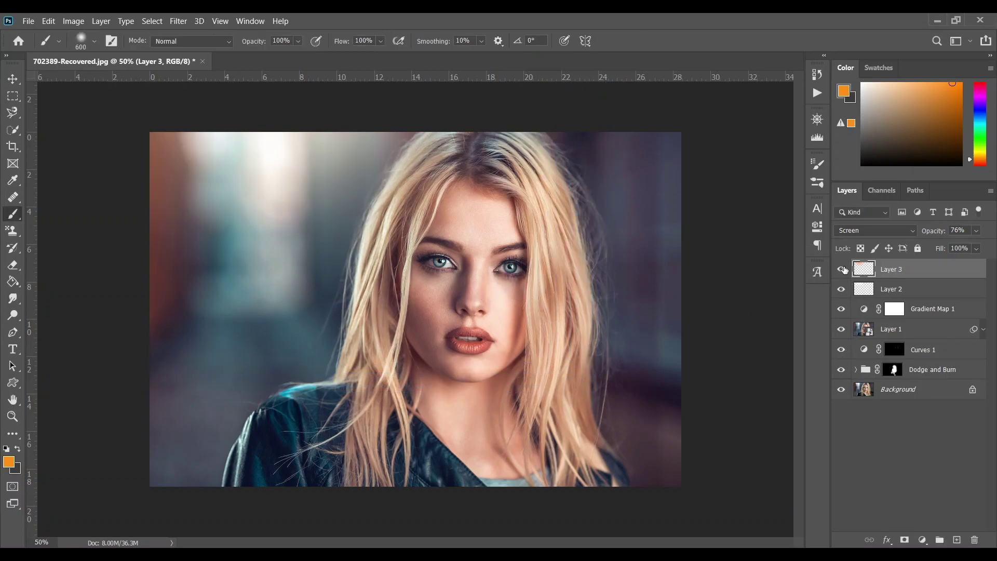
click(842, 269)
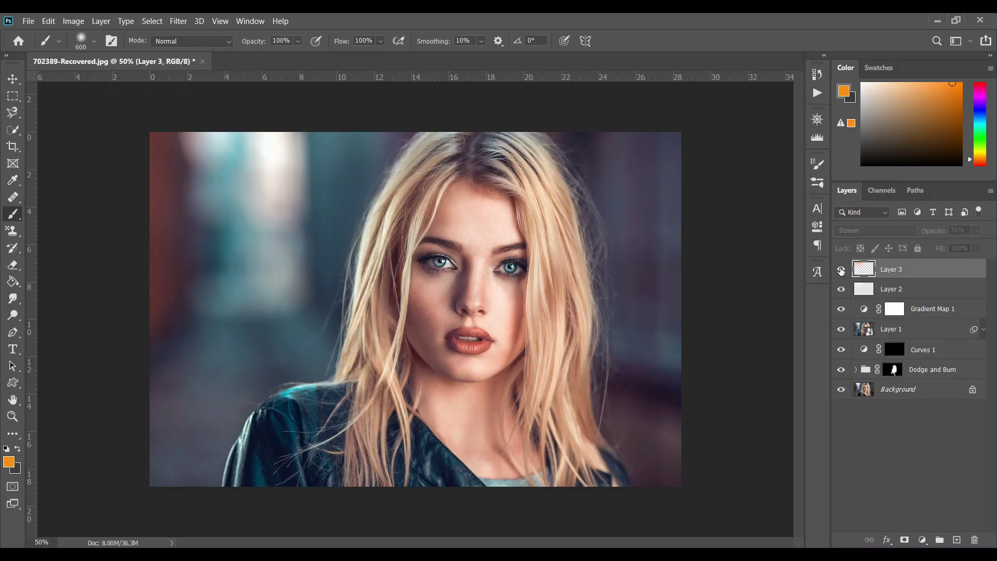
click(842, 269)
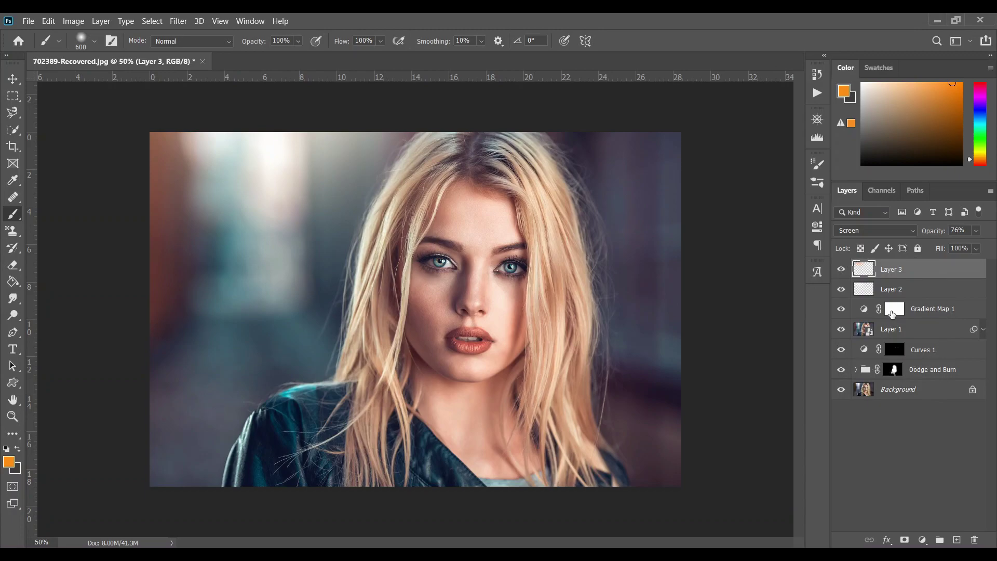
Step: Group all layers above the Background and compare the portrait before and after by hiding and showing the group
shift+click(951, 373)
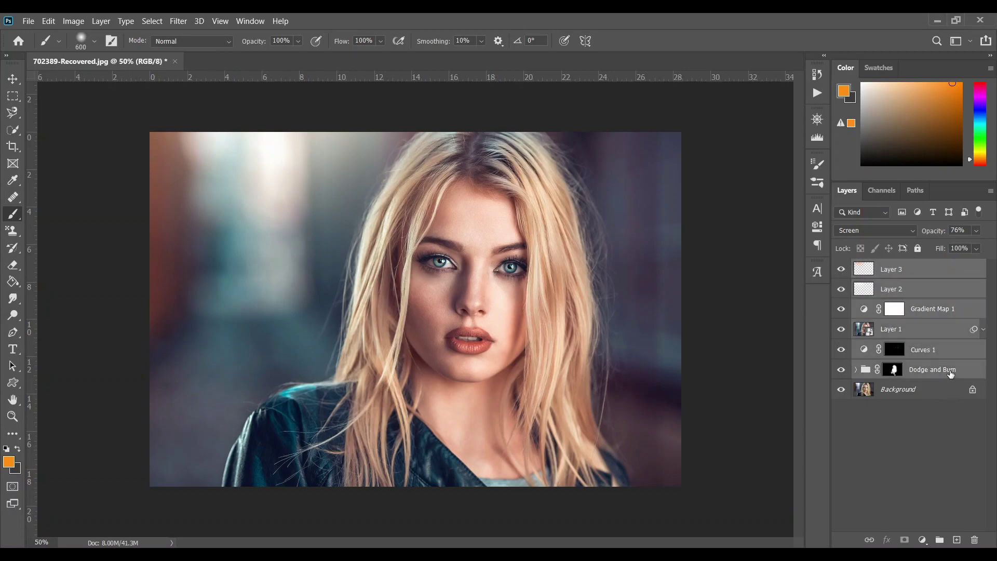
key(ctrl+g)
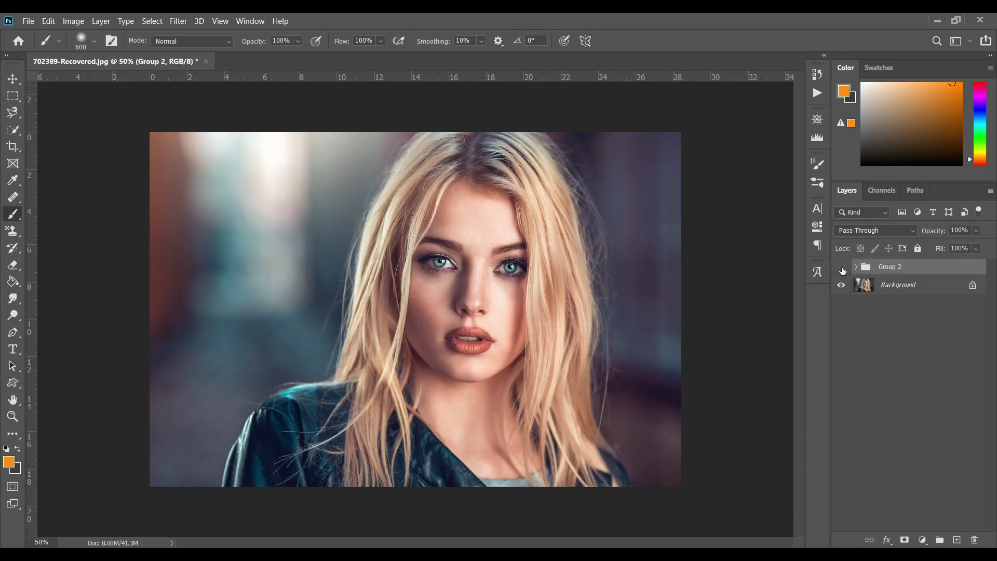
click(841, 268)
click(842, 269)
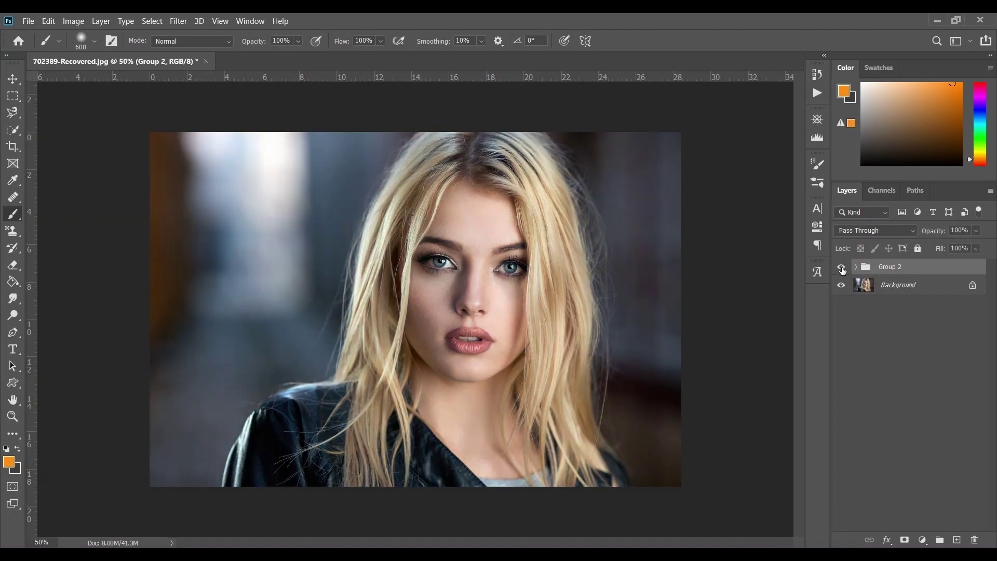
click(842, 268)
click(842, 268)
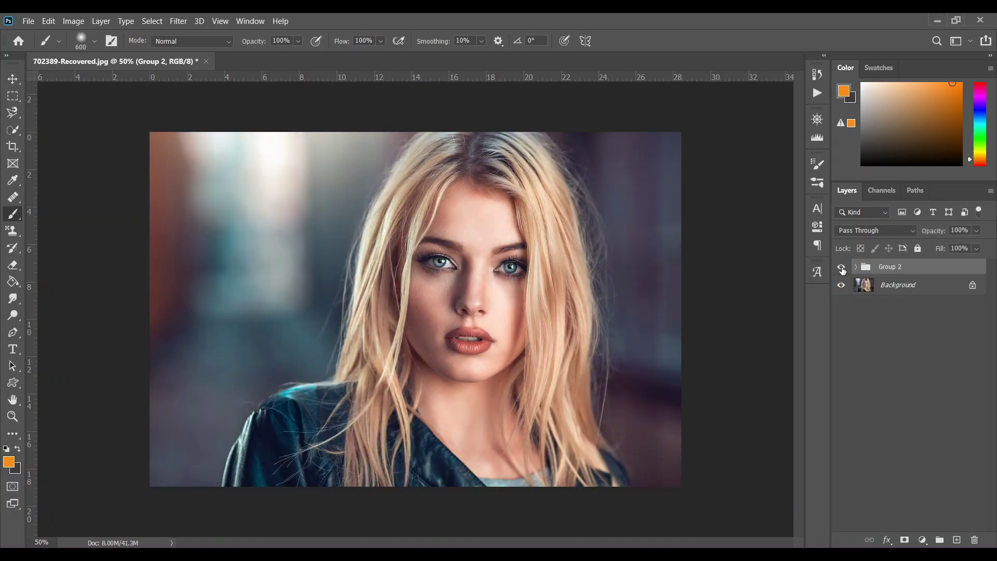